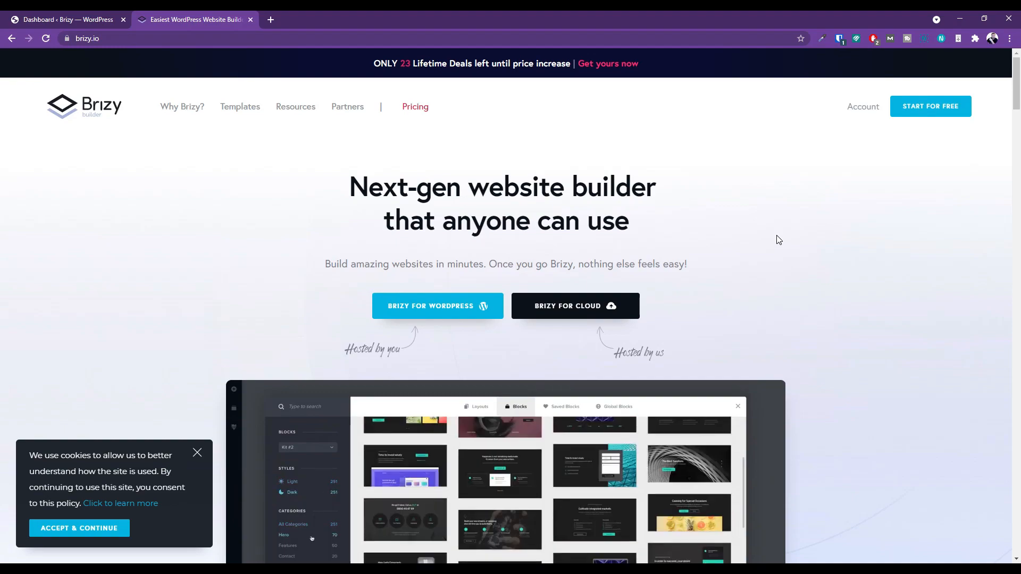
Step: Look through the Brizy home page, from the hero section to the feature overview and the pre-made designs section
scroll(777, 236, "down", 1)
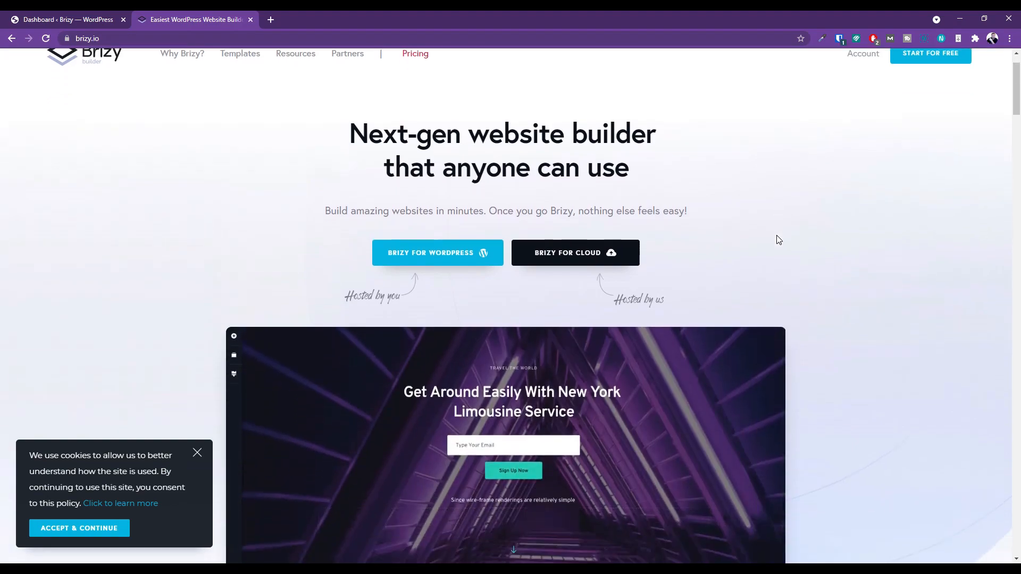
scroll(777, 236, "down", 2)
scroll(777, 236, "down", 2)
scroll(776, 239, "down", 5)
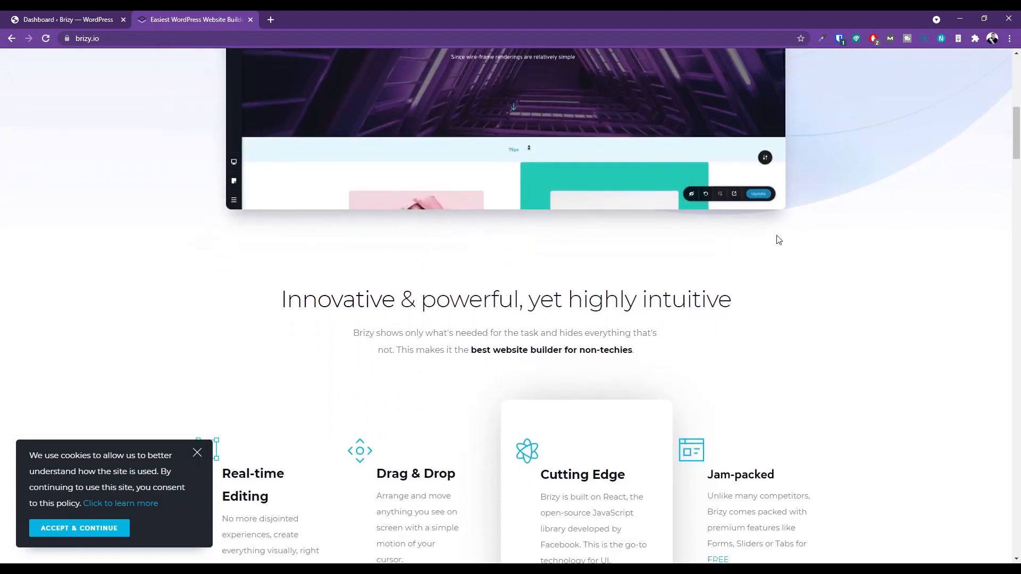
scroll(777, 239, "down", 4)
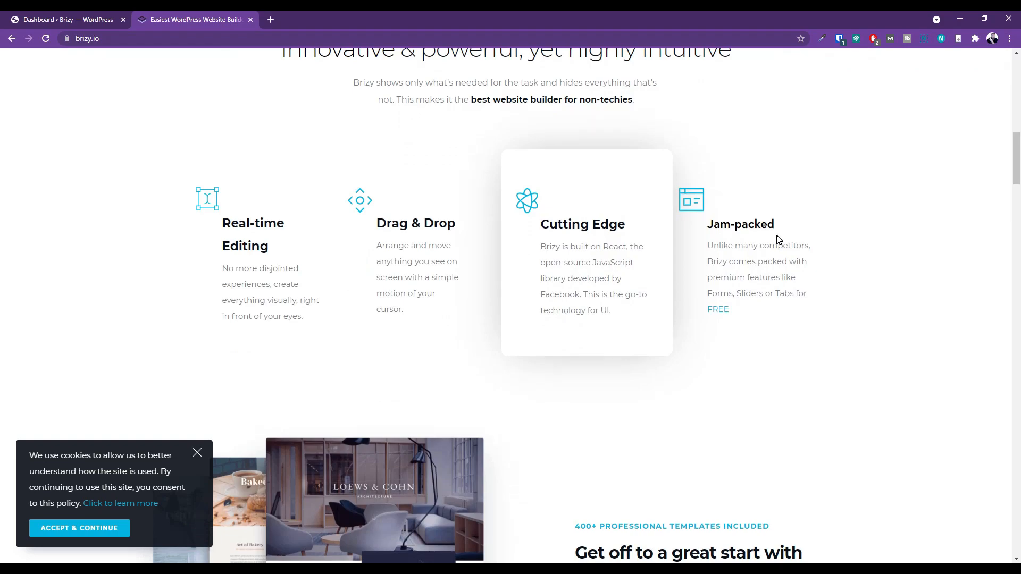
scroll(779, 238, "down", 3)
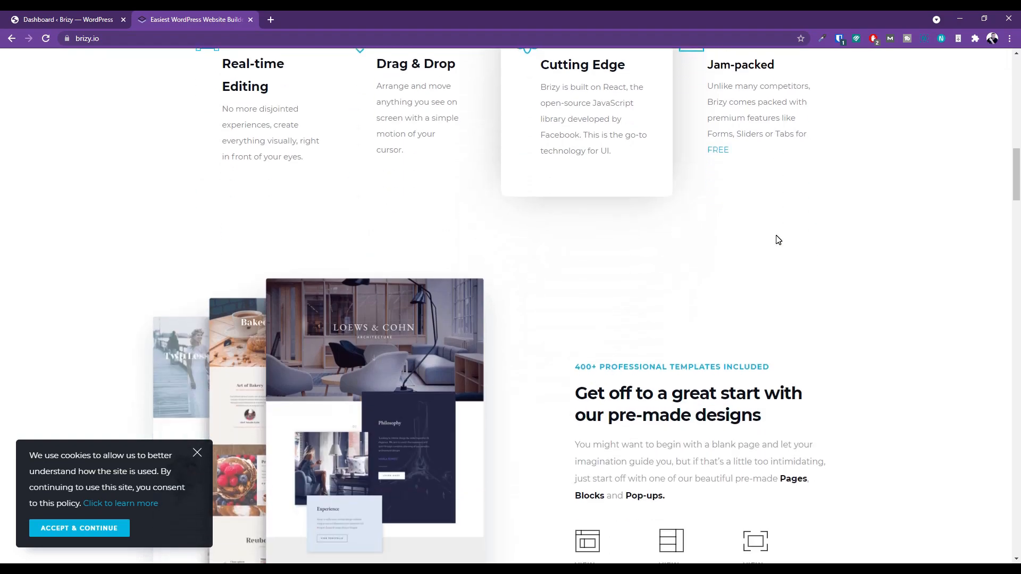
scroll(779, 240, "down", 2)
scroll(779, 240, "down", 3)
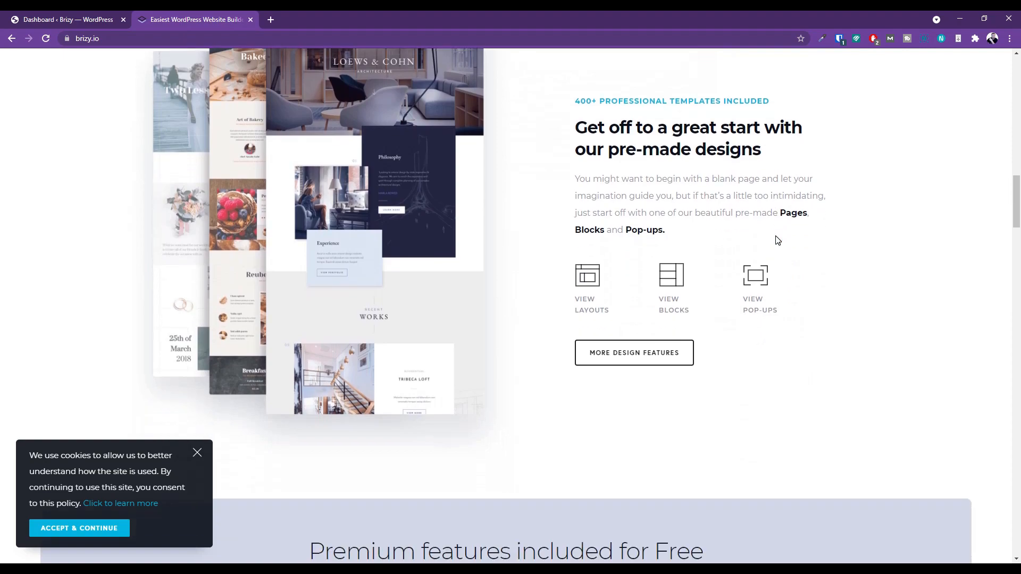
scroll(778, 240, "up", 5)
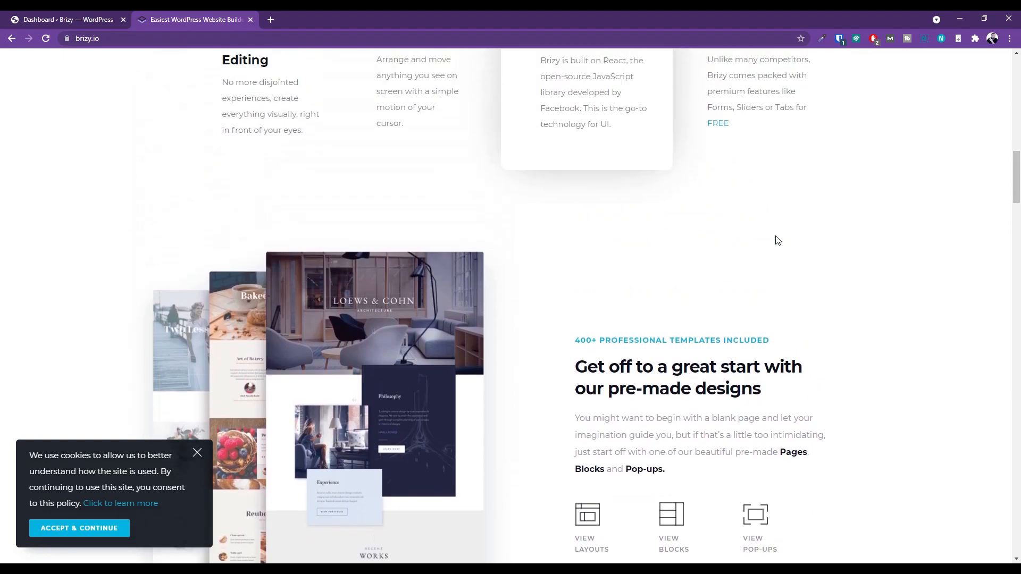
scroll(778, 240, "up", 3)
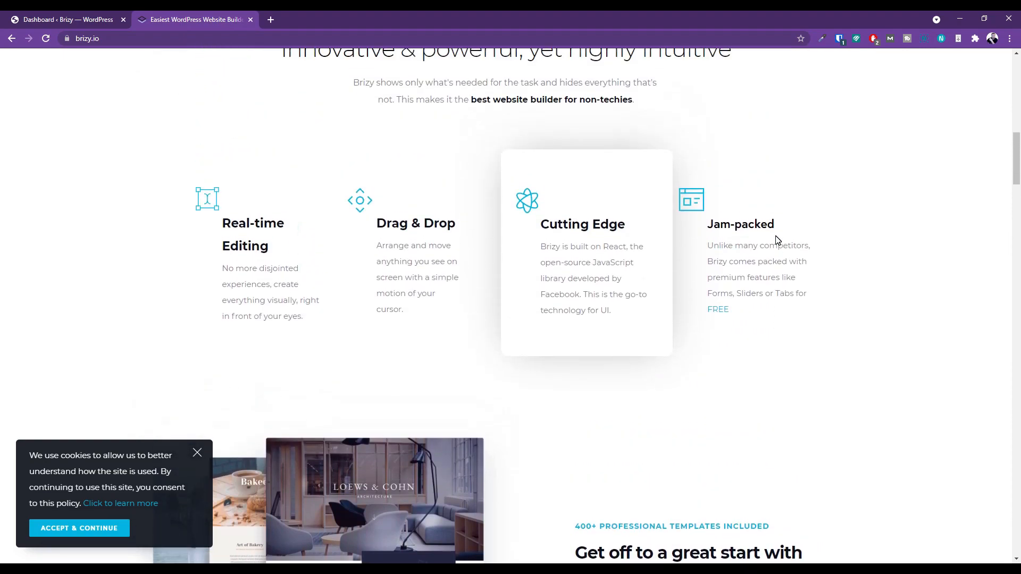
scroll(777, 240, "up", 8)
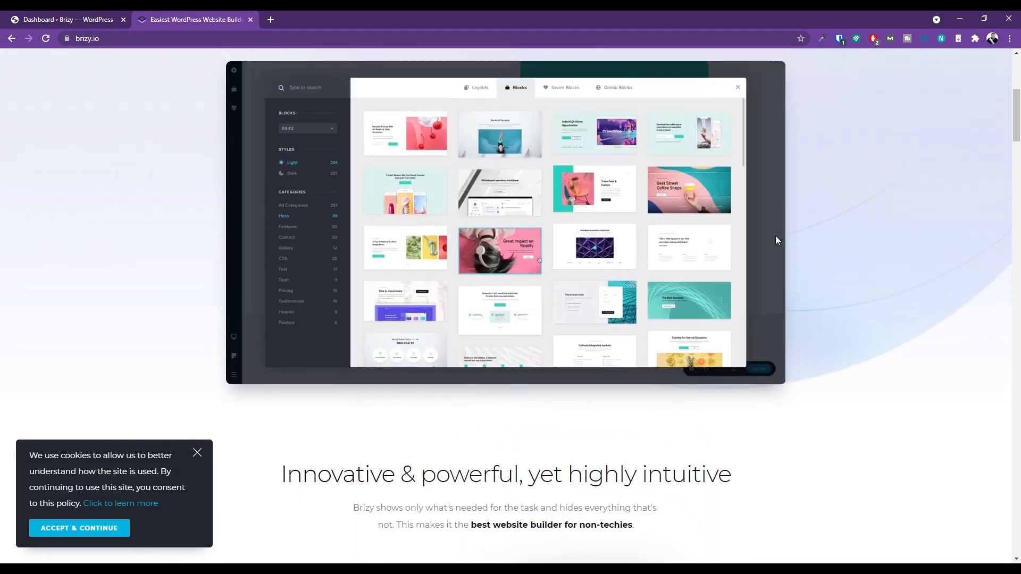
scroll(776, 235, "up", 4)
Step: Switch to the WordPress dashboard and view the site's installed themes
left_click(80, 17)
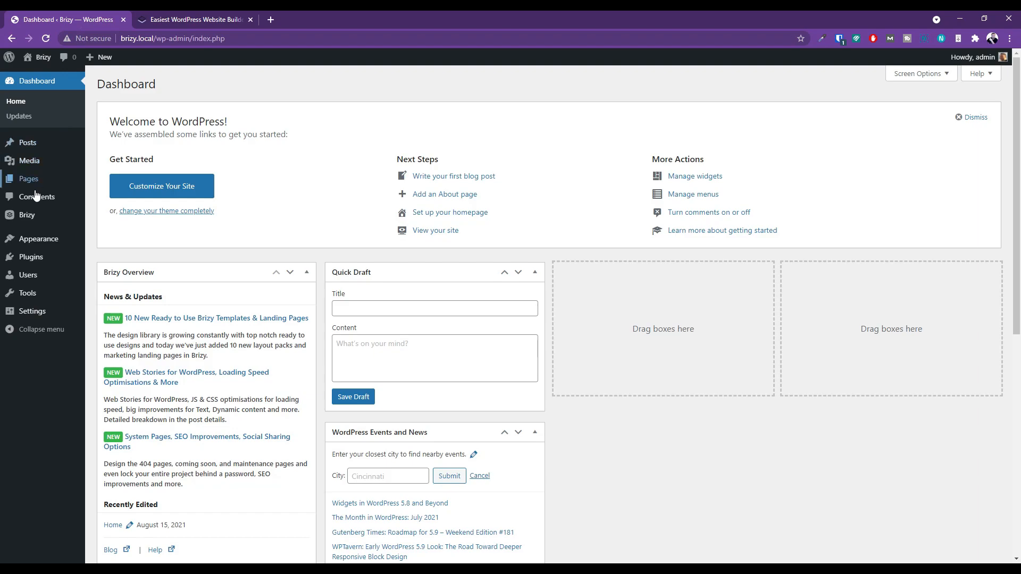
mouse_move(32, 215)
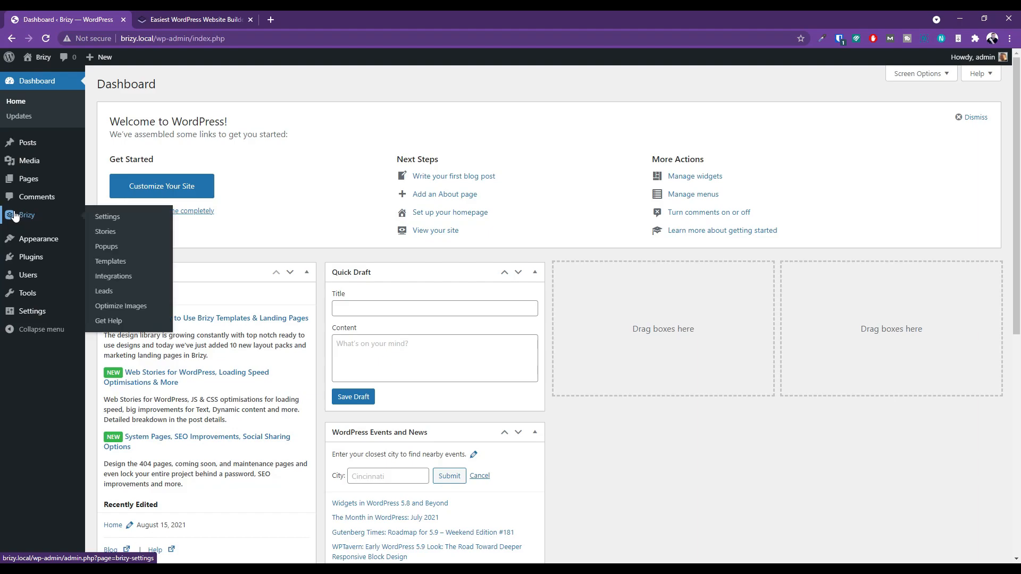
left_click(122, 243)
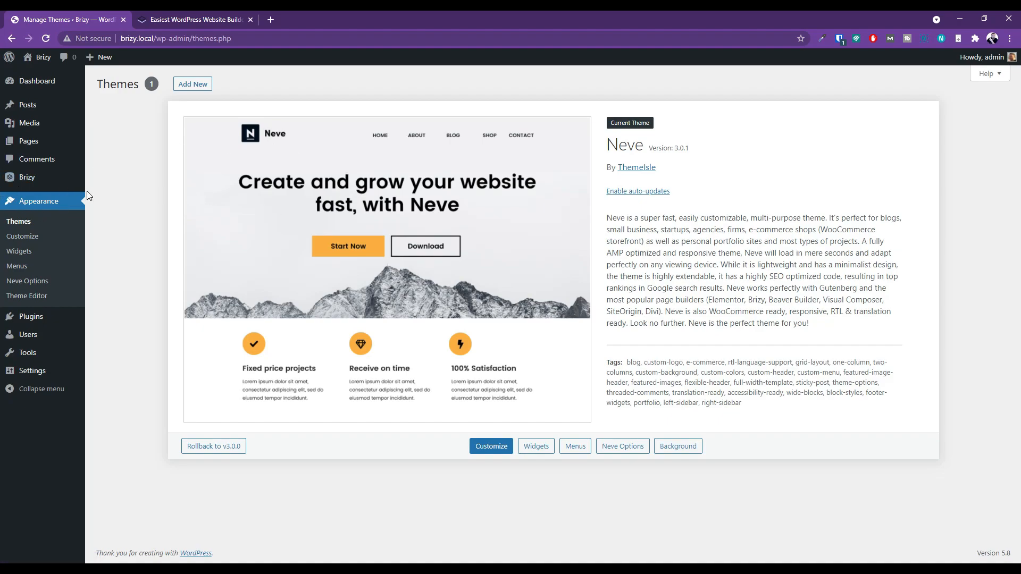
Step: Review the Brizy plugin's general, Role Manager and Maintenance Mode settings
mouse_move(22, 184)
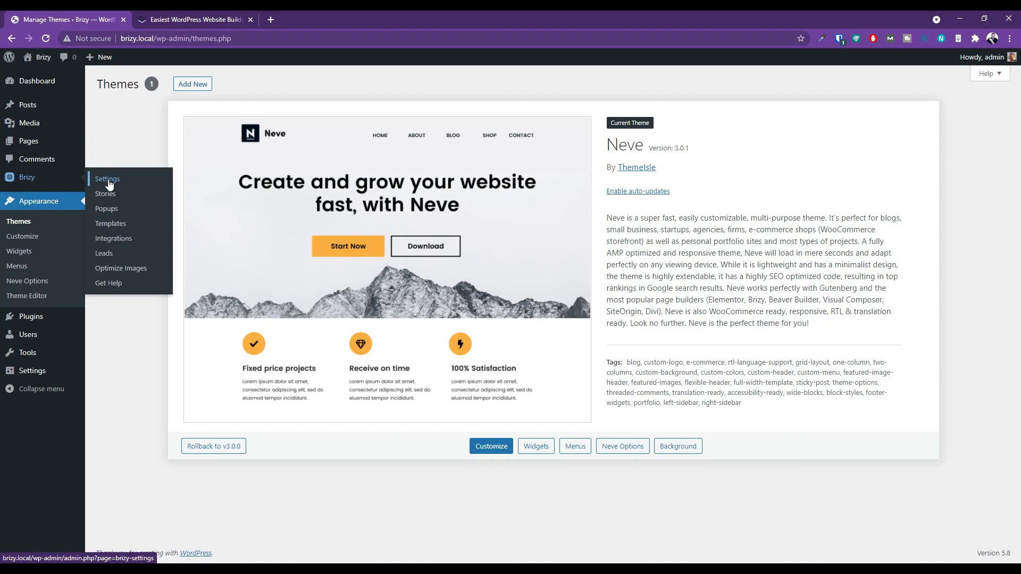
left_click(40, 177)
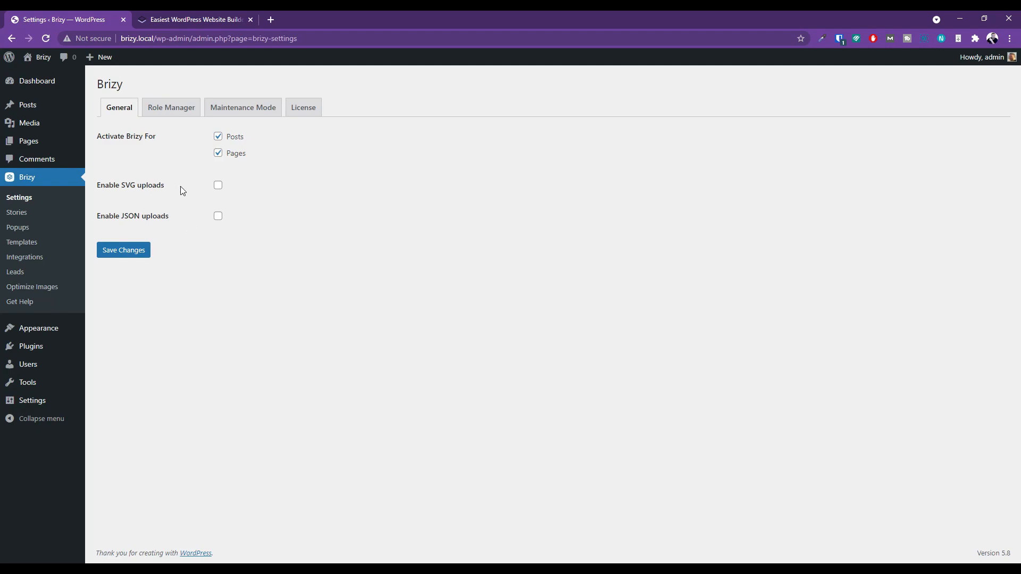
left_click(176, 115)
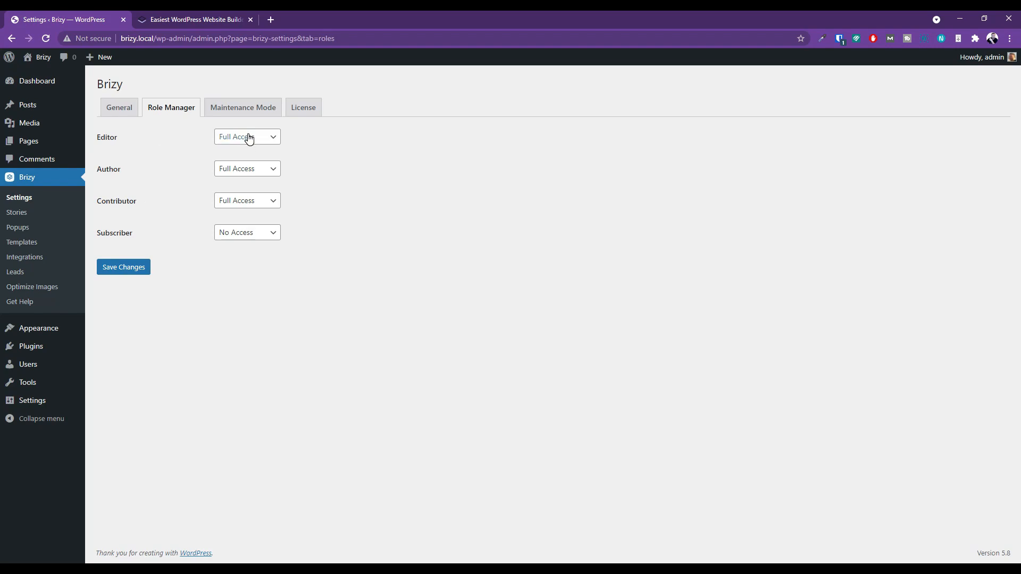
left_click(247, 113)
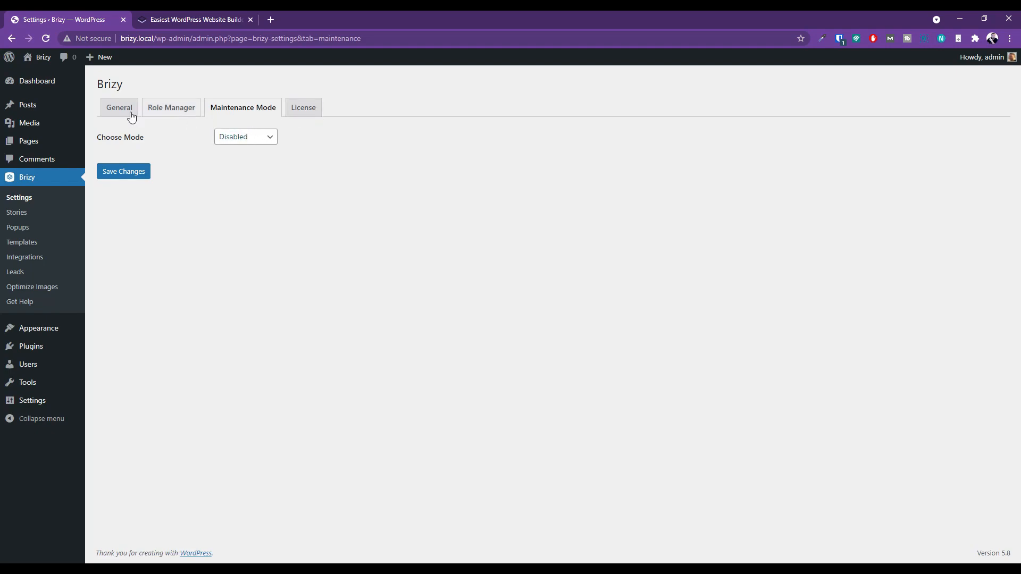
Step: View the Brizy plugin's Stories, Popups and Templates pages in turn
left_click(16, 212)
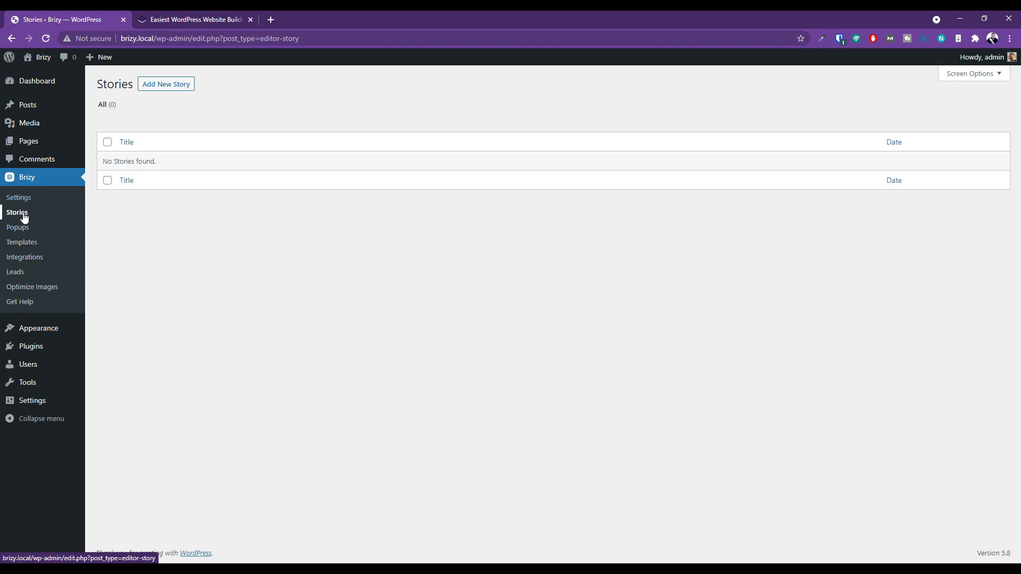
left_click(20, 229)
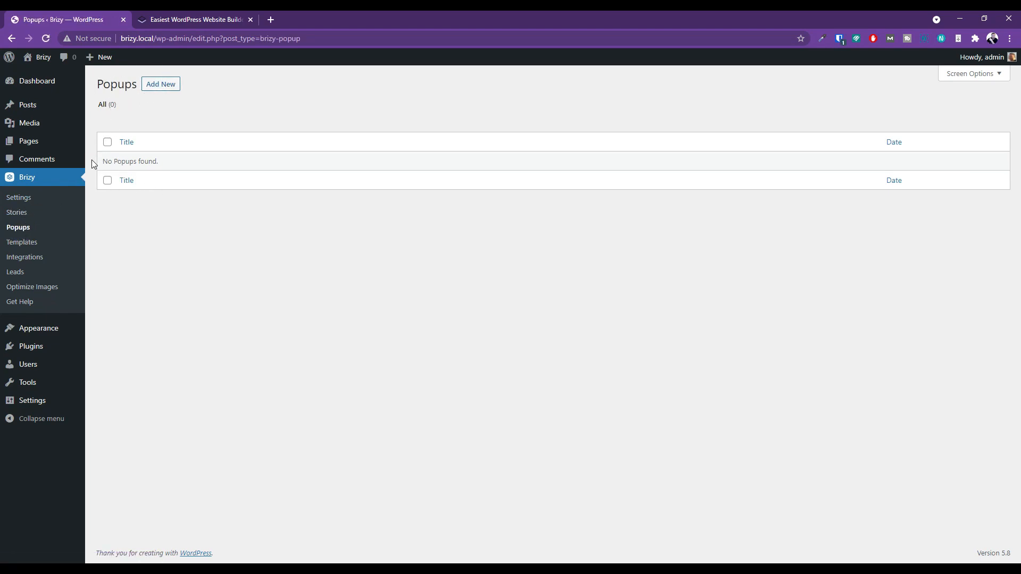
left_click(29, 244)
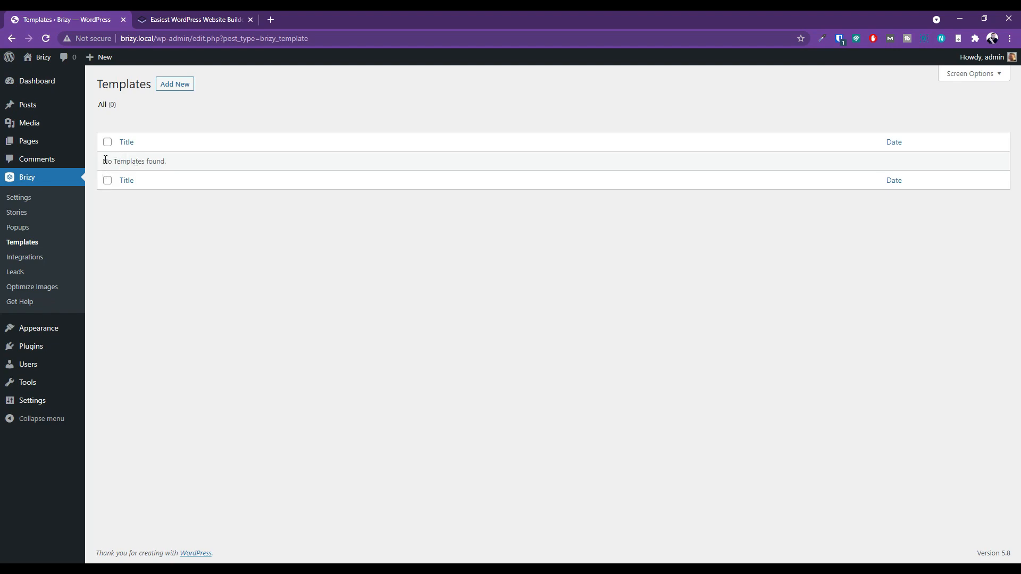
Step: View the Brizy plugin's Integrations, Leads and Optimize Images pages in turn
left_click(28, 262)
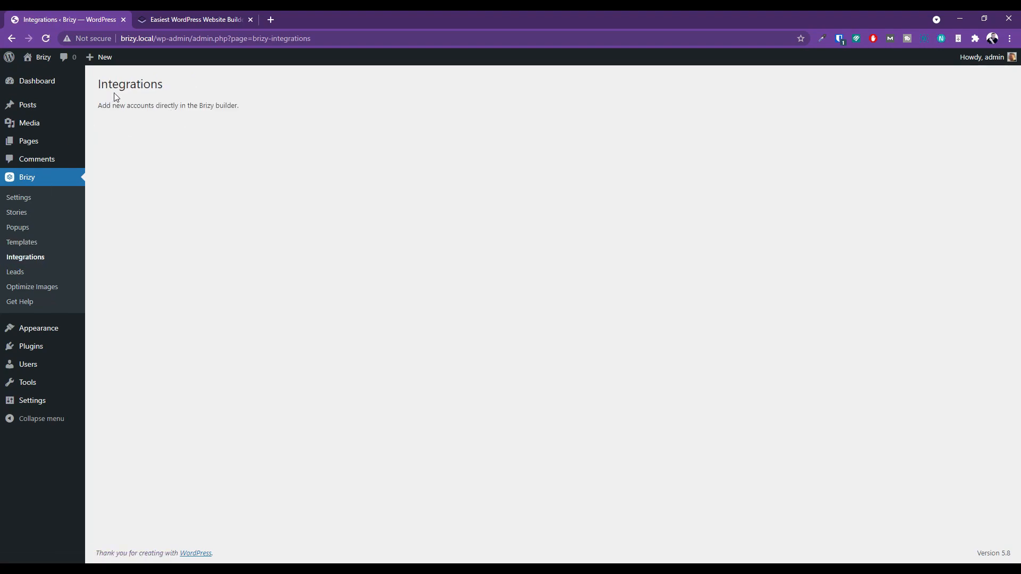
left_click(15, 274)
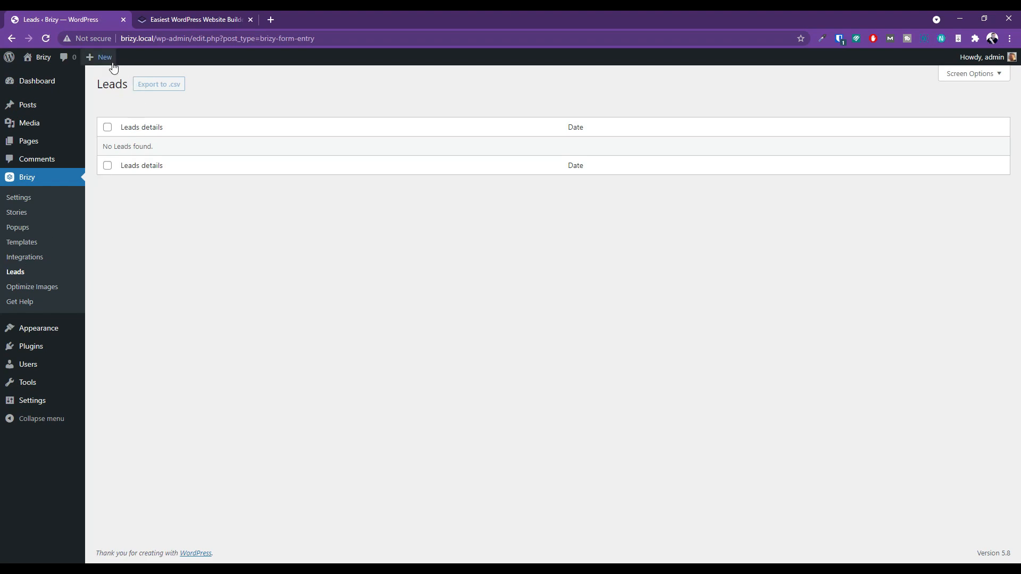
left_click_drag(97, 85, 129, 86)
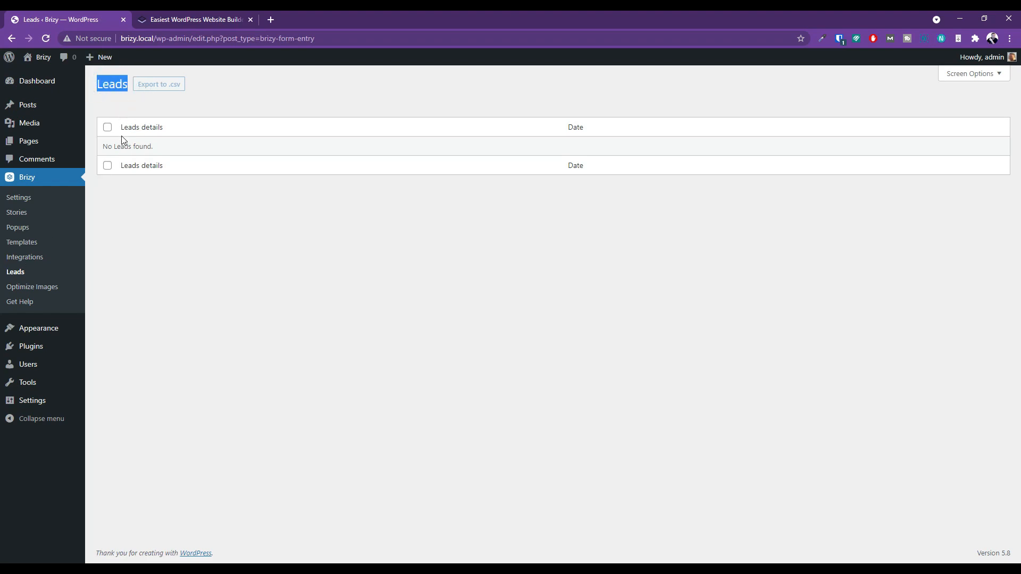
left_click(143, 203)
left_click(39, 291)
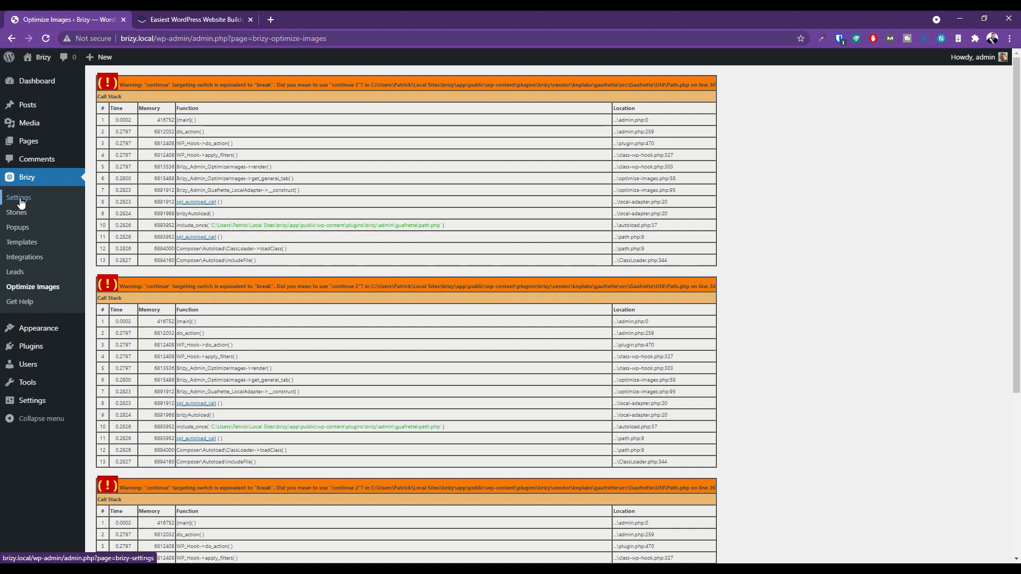
Step: Open the site's Home page from the pages list for editing with Brizy
left_click(115, 141)
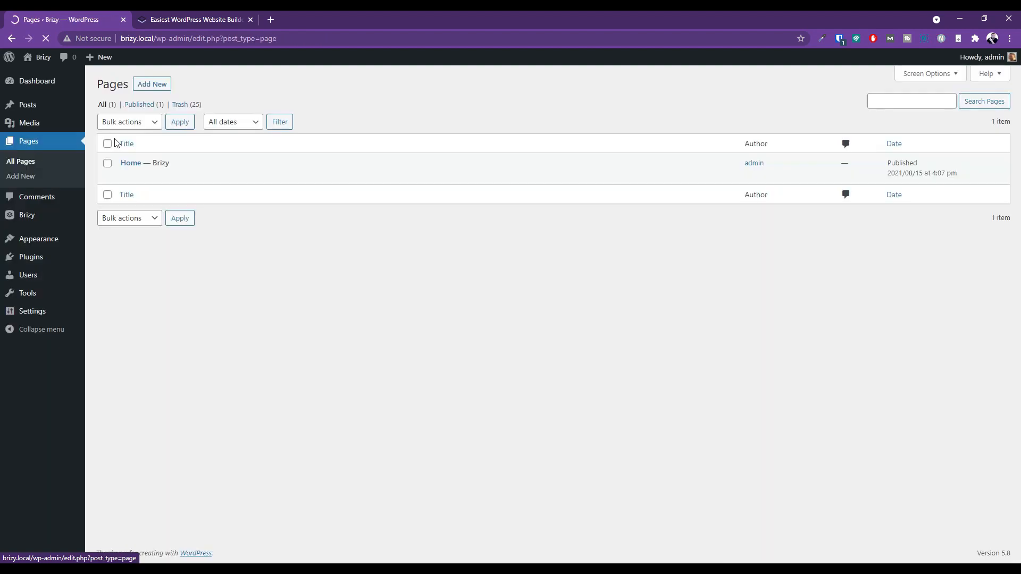
mouse_move(108, 164)
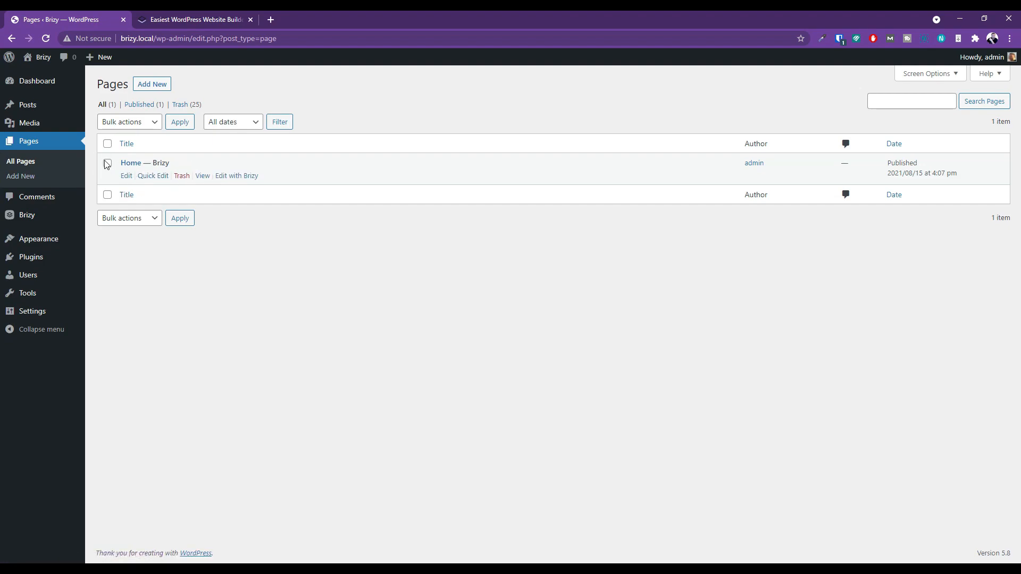
left_click(233, 178)
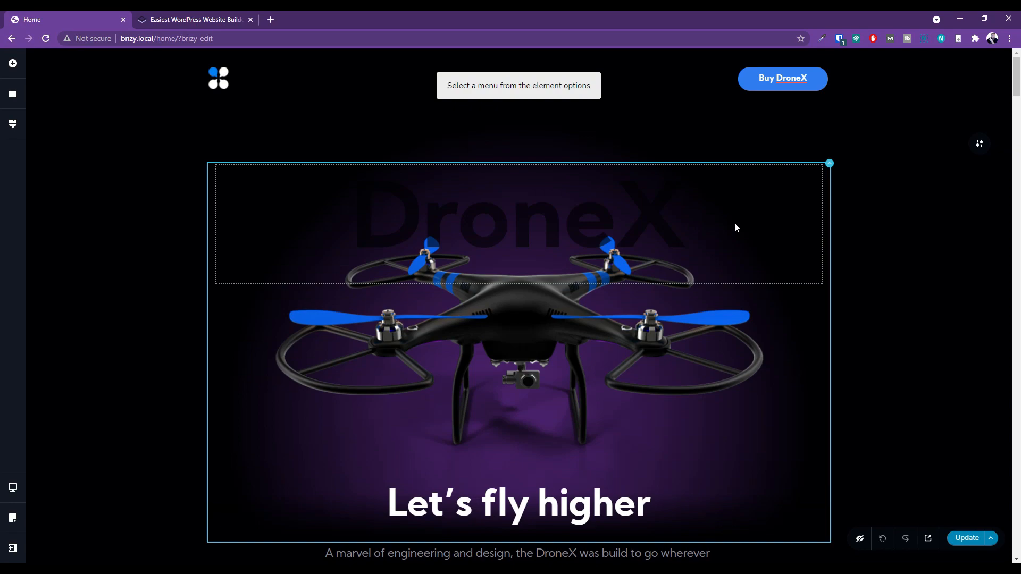
Step: Examine the DroneX page from the hero section to the feature cards, and return to its beginning
scroll(736, 226, "down", 5)
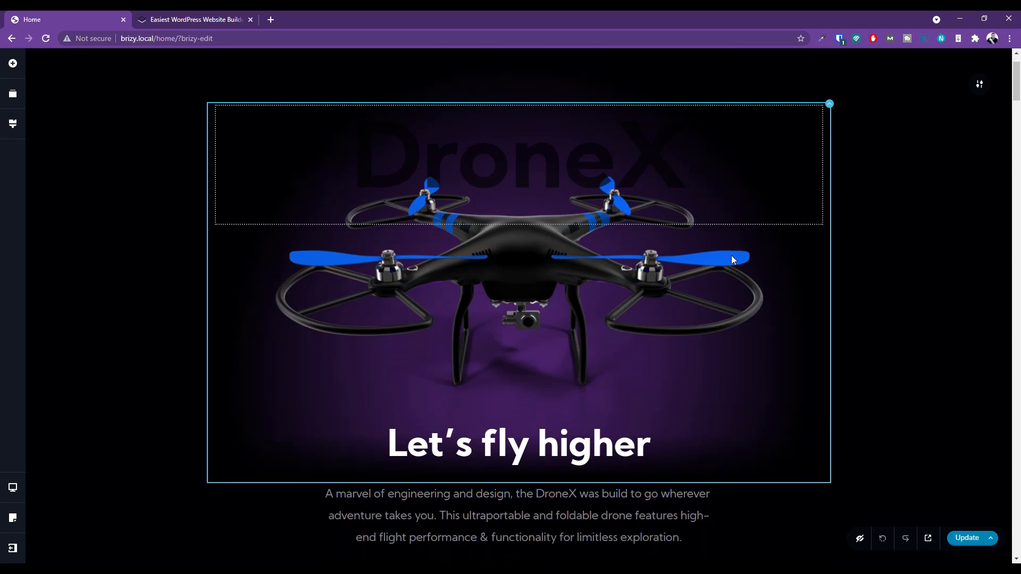
scroll(727, 271, "down", 2)
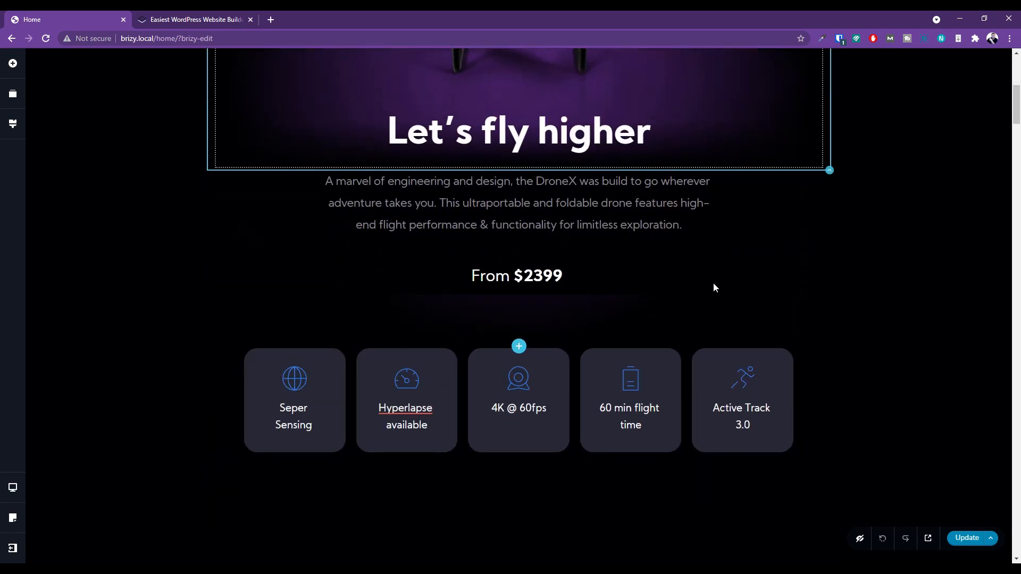
scroll(713, 291, "down", 2)
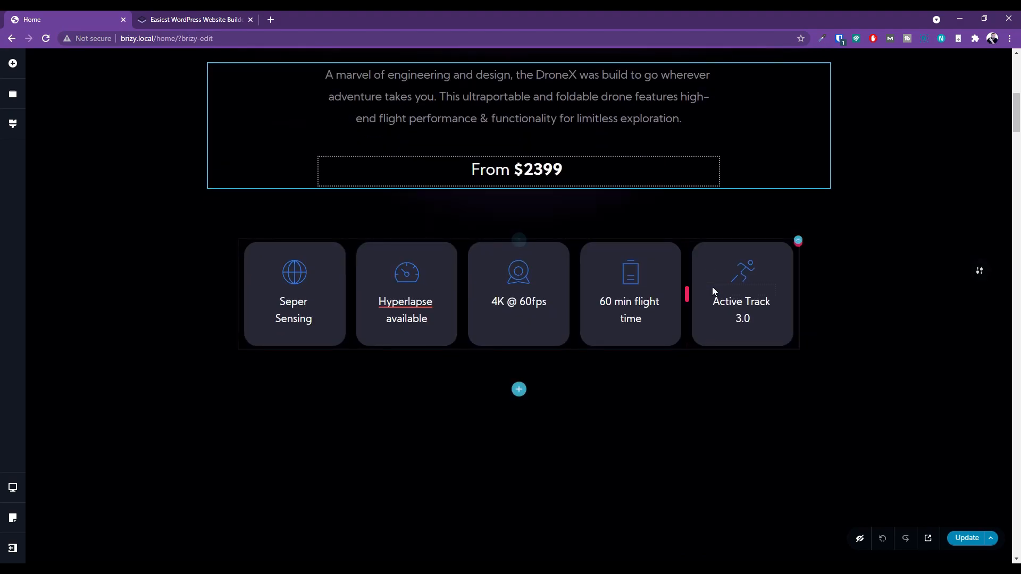
scroll(713, 291, "up", 4)
scroll(713, 290, "up", 3)
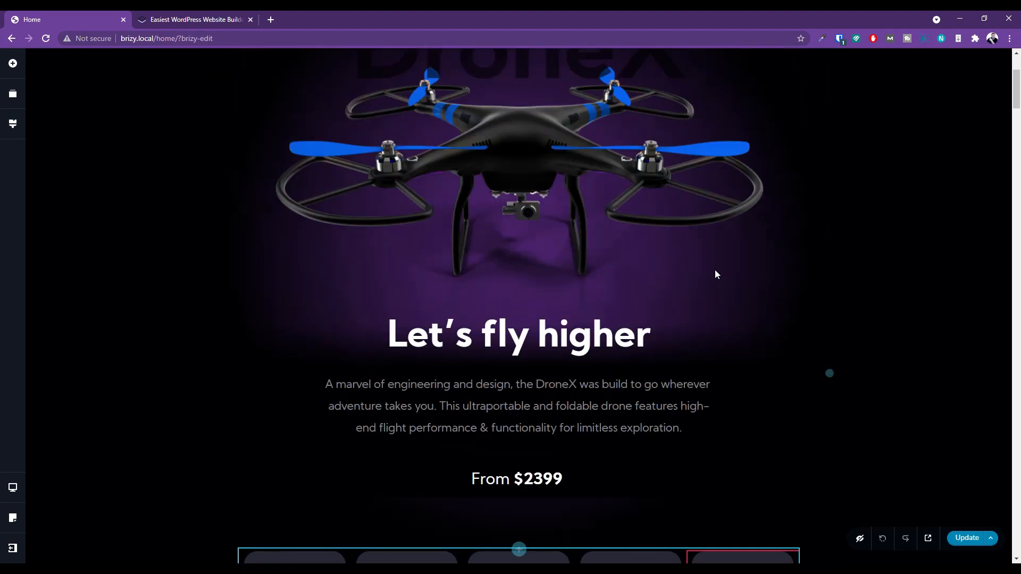
scroll(150, 139, "up", 2)
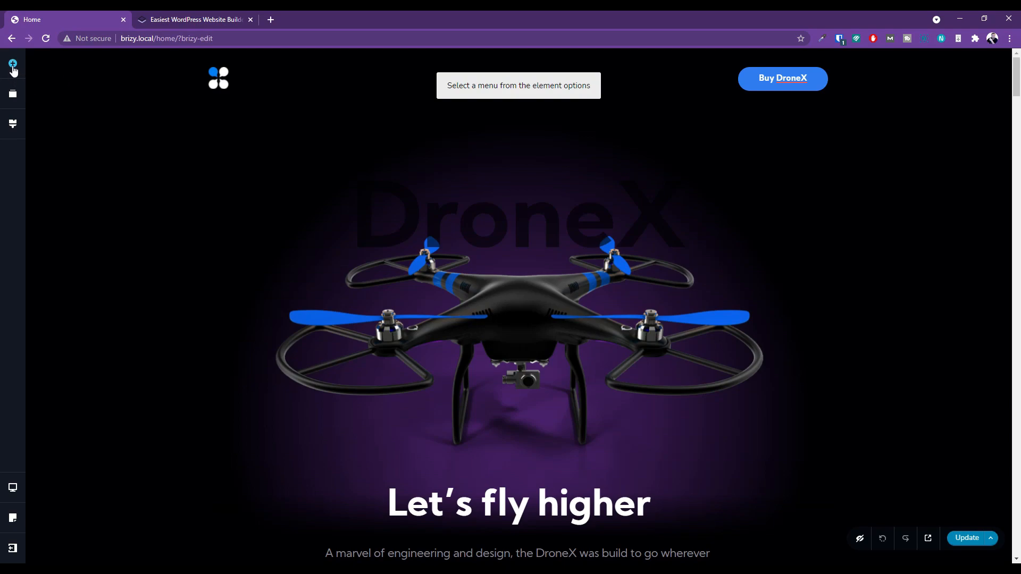
Step: Browse the elements that can be added to the page, including the grid and social groups
left_click(14, 65)
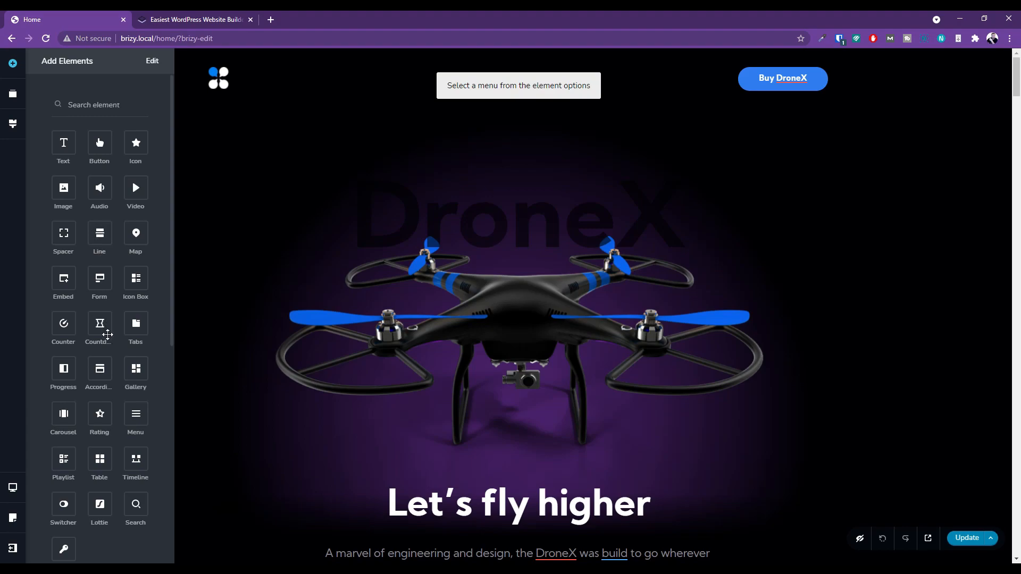
left_click(108, 339)
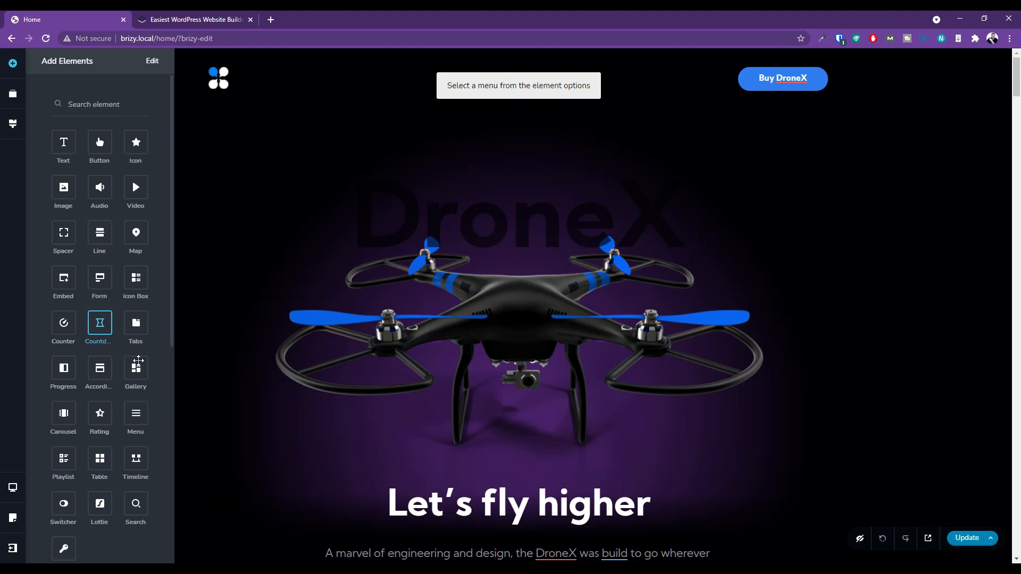
scroll(147, 359, "down", 1)
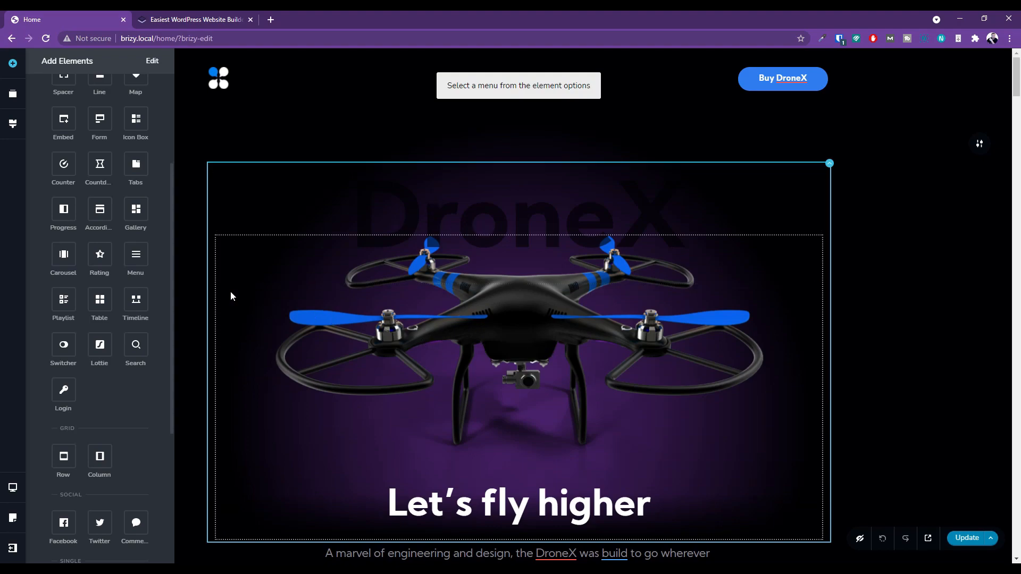
Step: Open the Reorder Blocks list and look through the page's blocks down to the footer
left_click(13, 94)
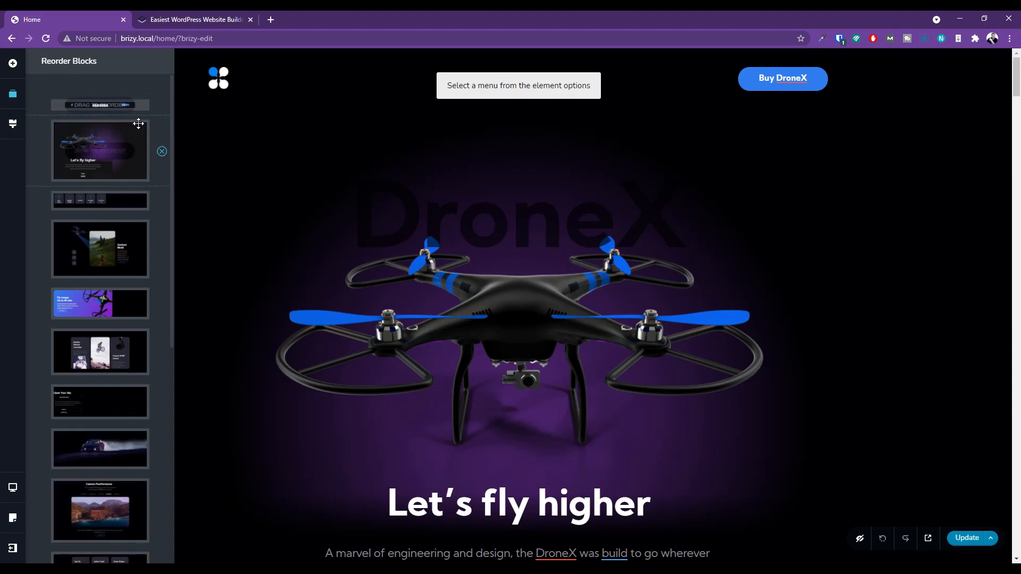
left_click_drag(112, 291, 98, 456)
scroll(98, 457, "down", 2)
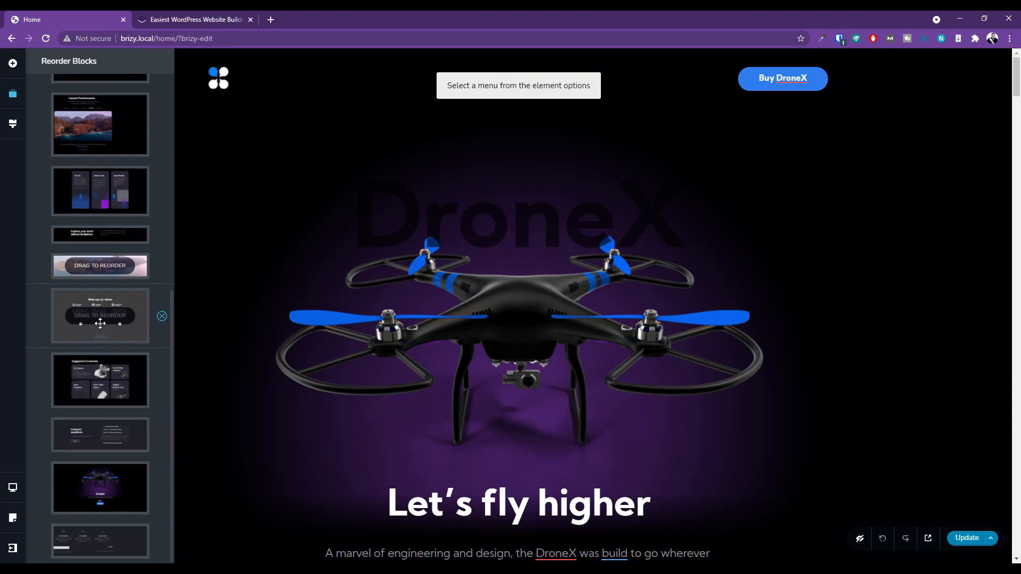
Step: Try the Suggested Accessories block ahead of the client testimonials block, and return it to its original place in the block order
left_click_drag(106, 387, 106, 315)
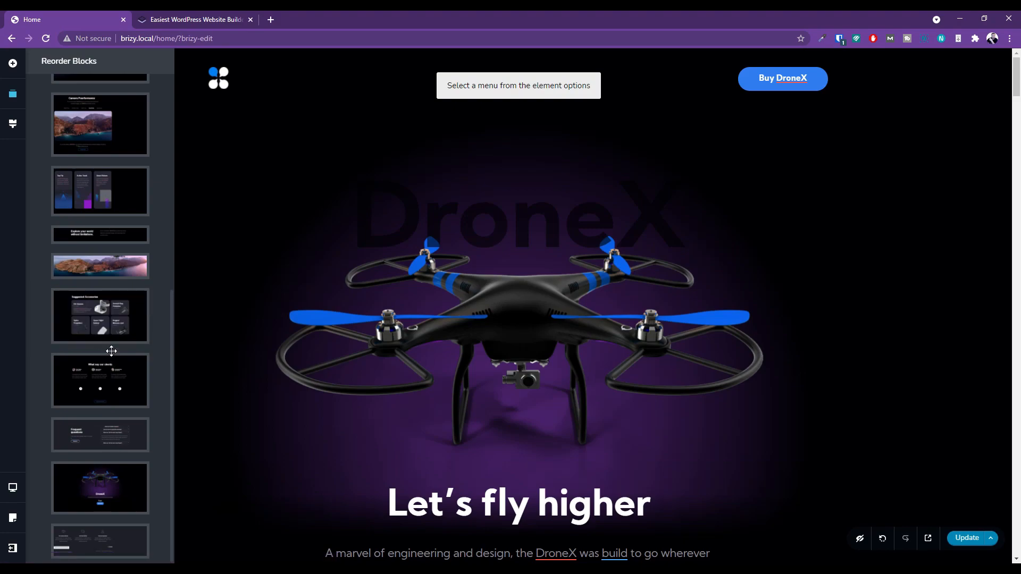
left_click_drag(106, 318, 107, 381)
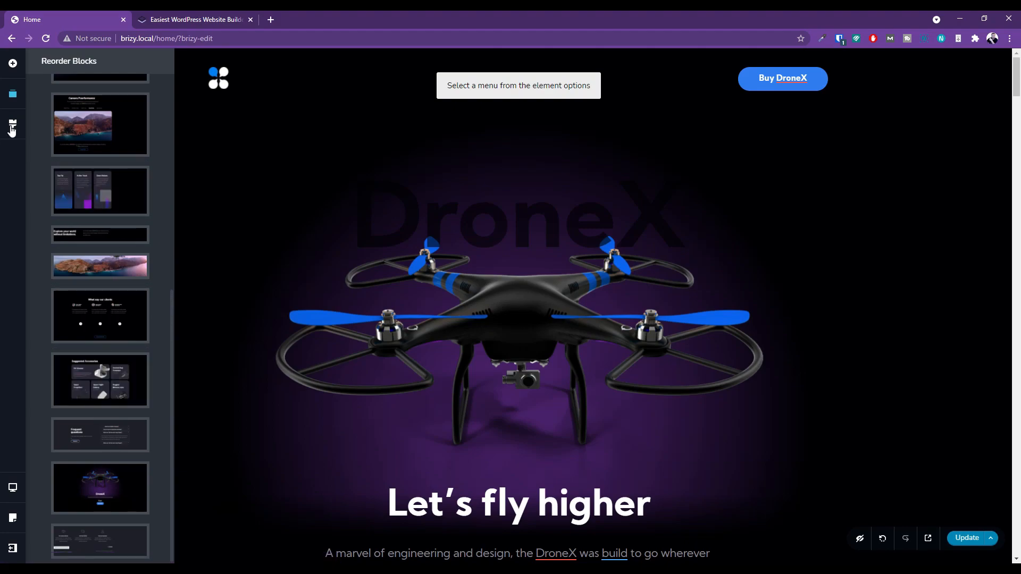
Step: Open the page's Styling options and view the list of available preset styles, keeping the DroneX style
left_click(12, 127)
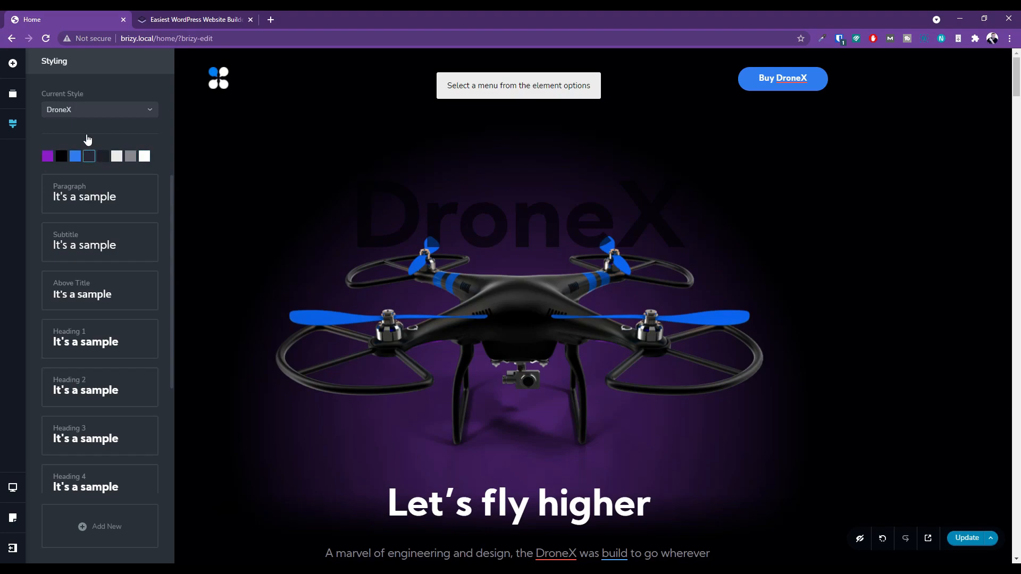
left_click(79, 114)
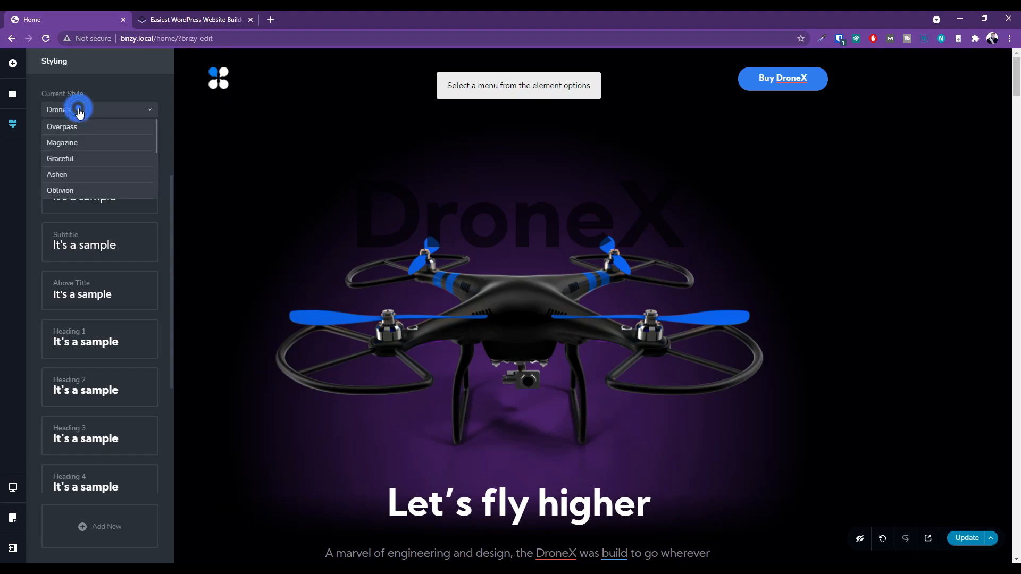
scroll(88, 162, "up", 5)
left_click(100, 84)
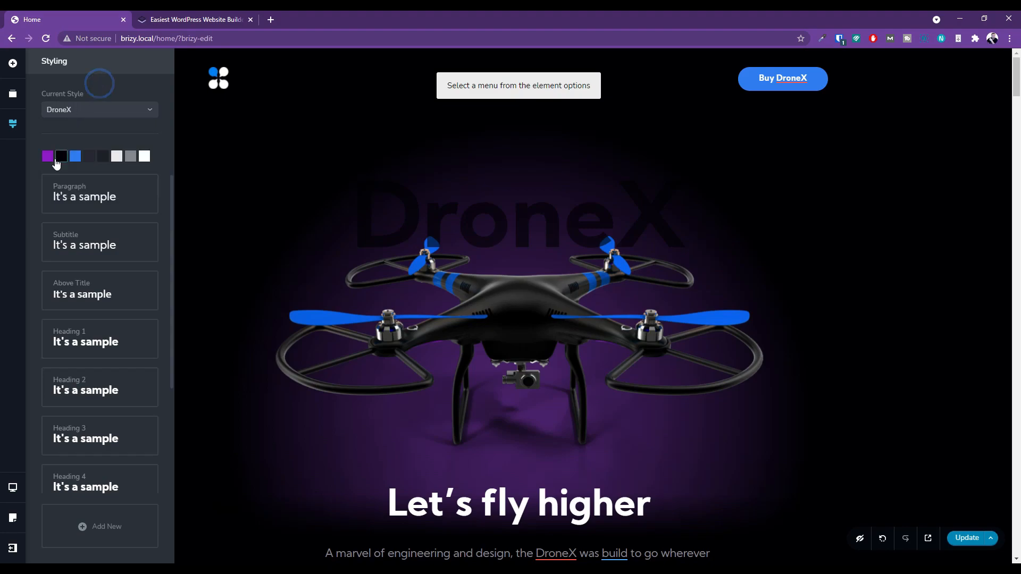
Step: View the Paragraph style's typography settings, and look through the other text styles down to Button
left_click(80, 207)
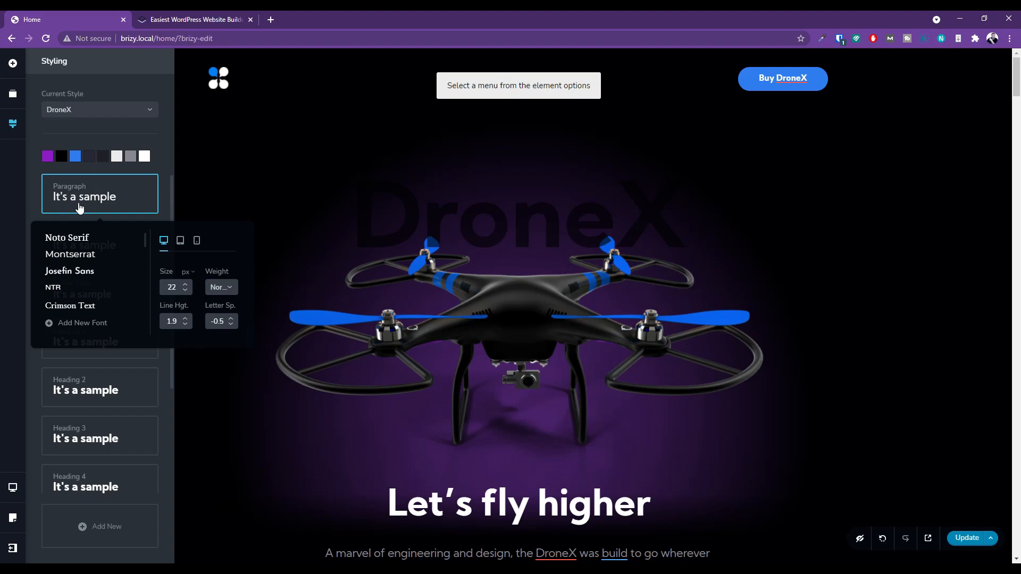
left_click(34, 184)
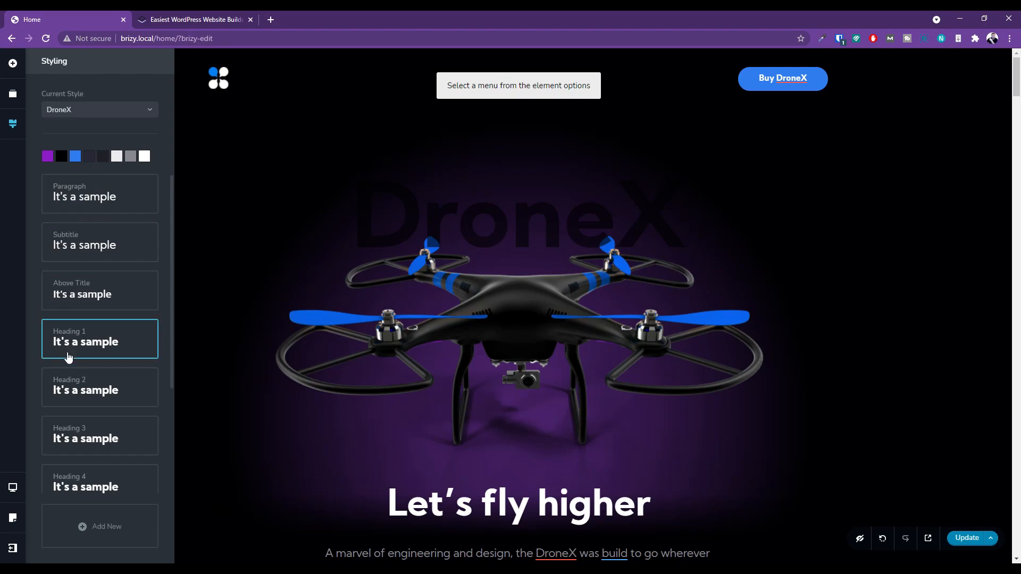
scroll(77, 452, "down", 3)
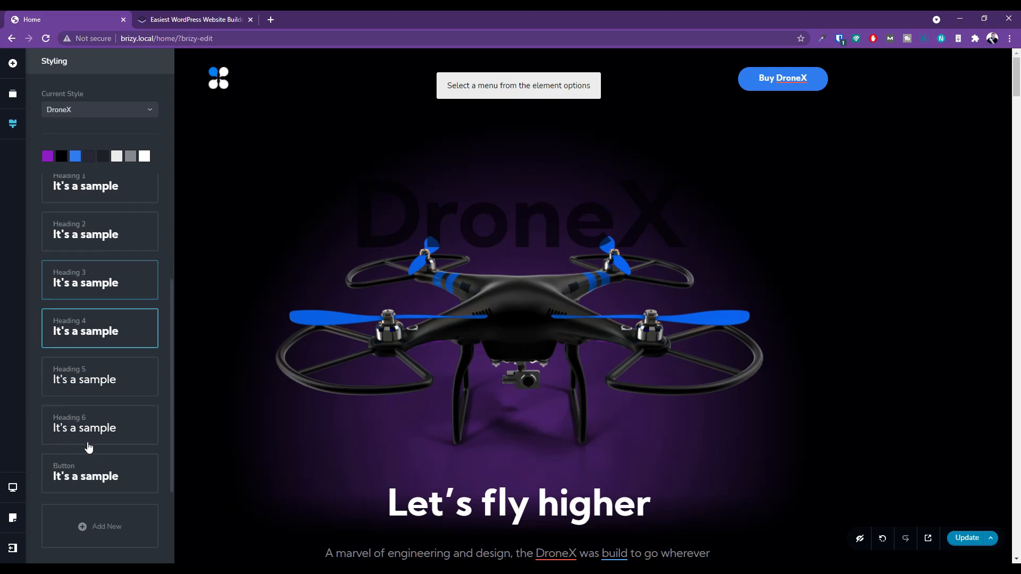
scroll(67, 426, "up", 3)
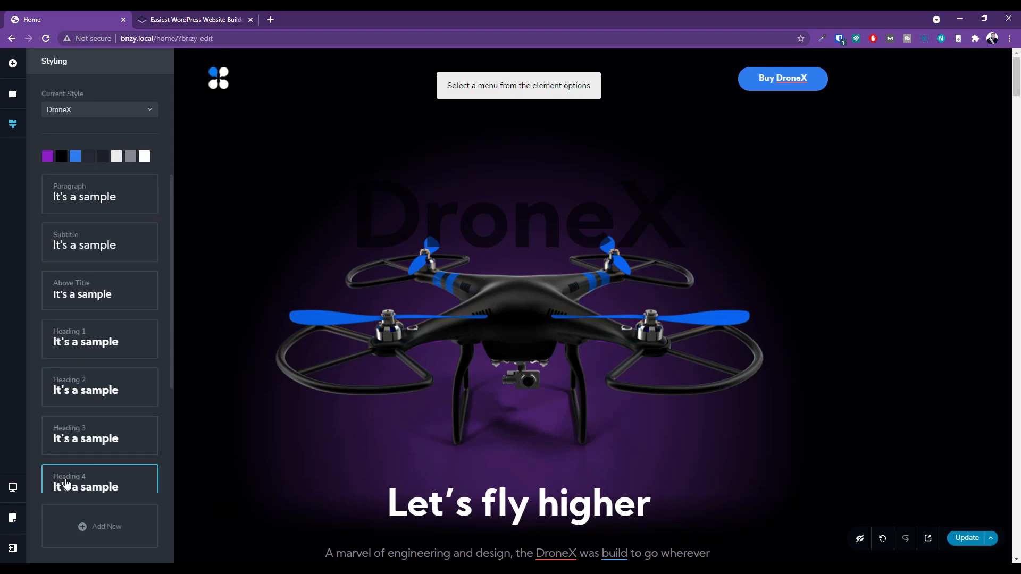
Step: Compare the Paragraph style's typography settings for desktop, tablet and mobile
left_click(78, 200)
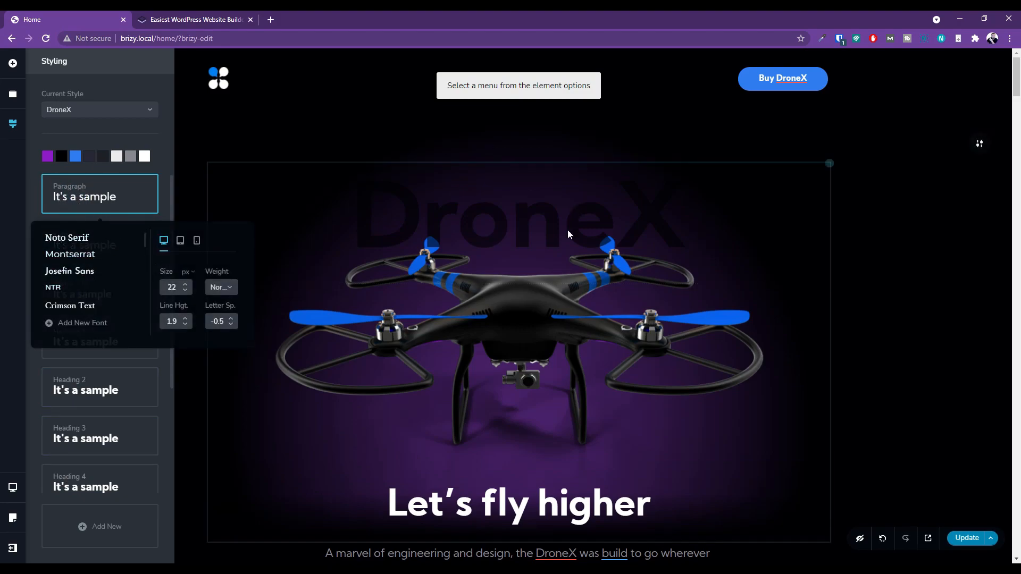
left_click(180, 244)
left_click(196, 242)
left_click(165, 242)
left_click(185, 247)
left_click(163, 242)
Step: Switch the page to the Tablet view and examine its layout down to the Gesture Mode section
left_click(13, 489)
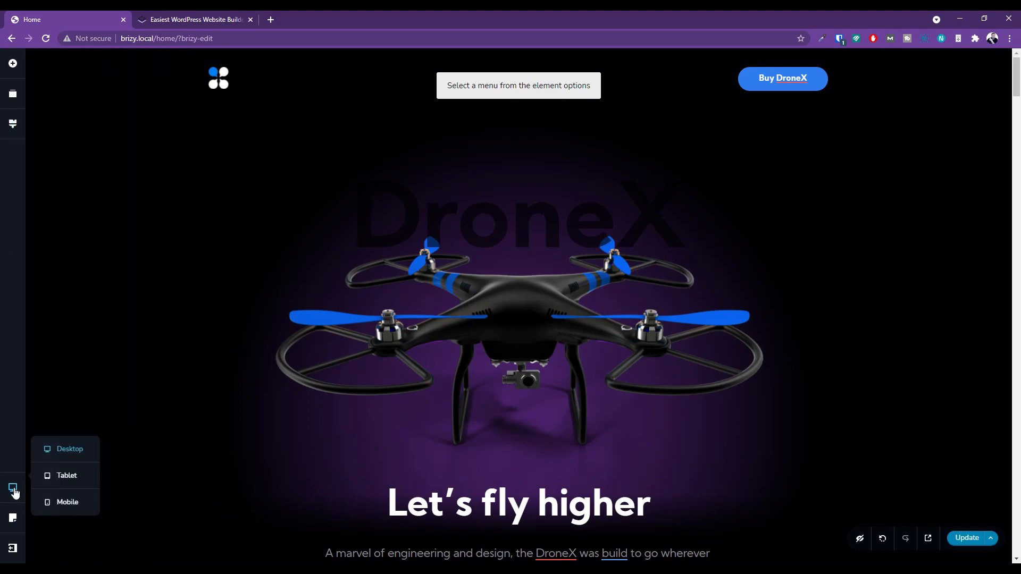
left_click(71, 476)
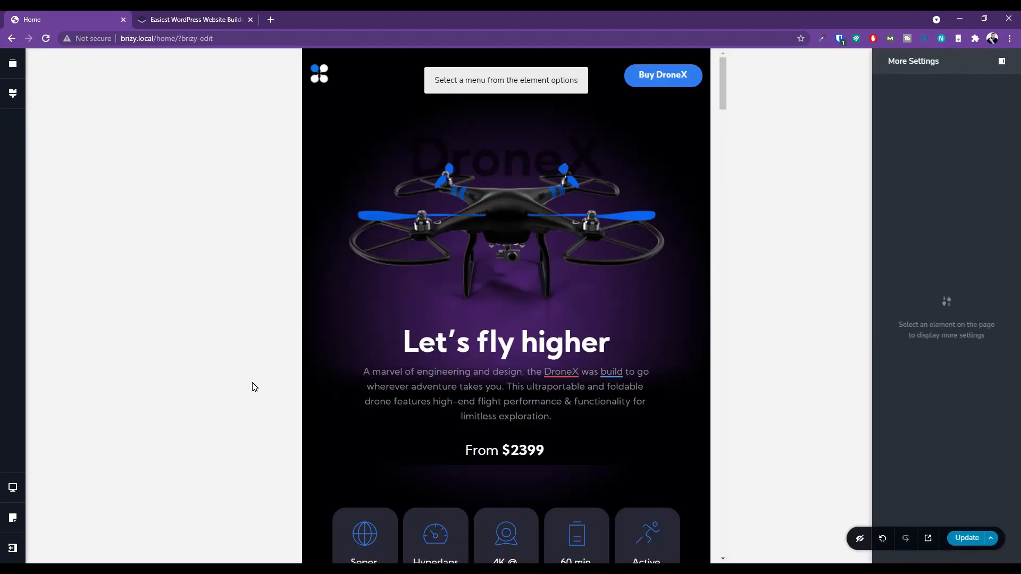
scroll(500, 256, "down", 8)
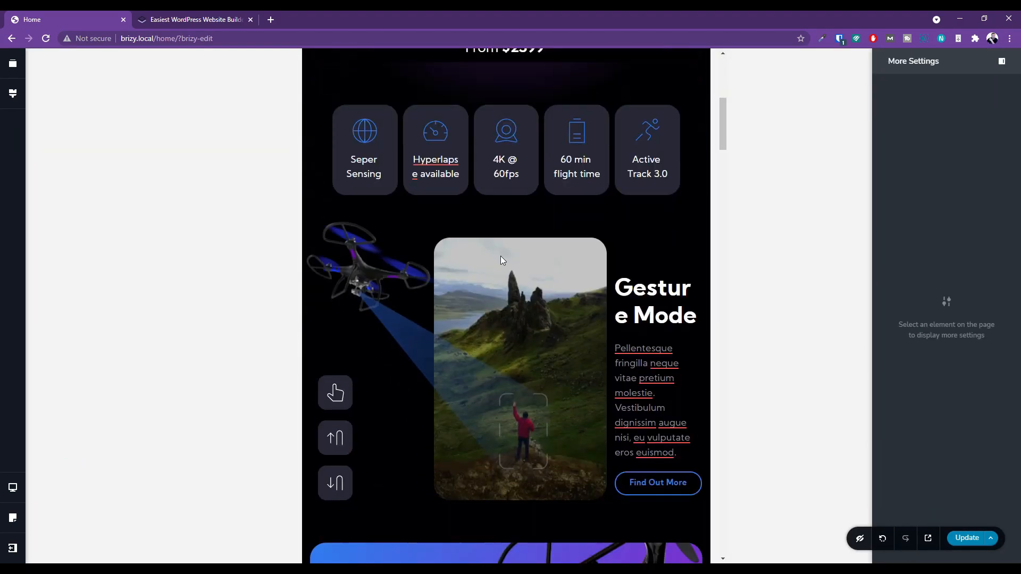
scroll(117, 444, "up", 5)
Step: Examine the page's Mobile layout past the Gesture Mode section, and return to the Desktop view
mouse_move(16, 488)
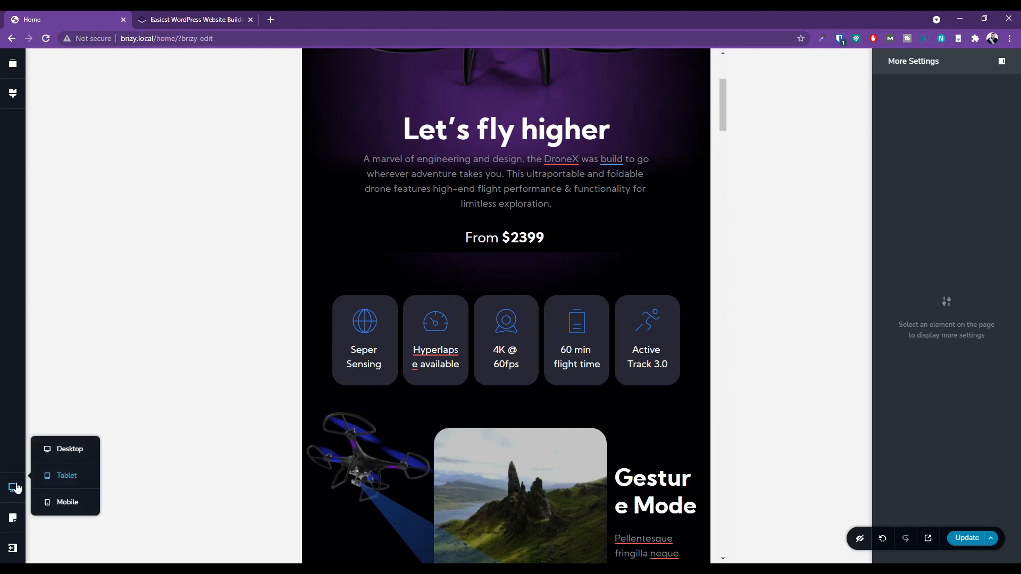
left_click(66, 503)
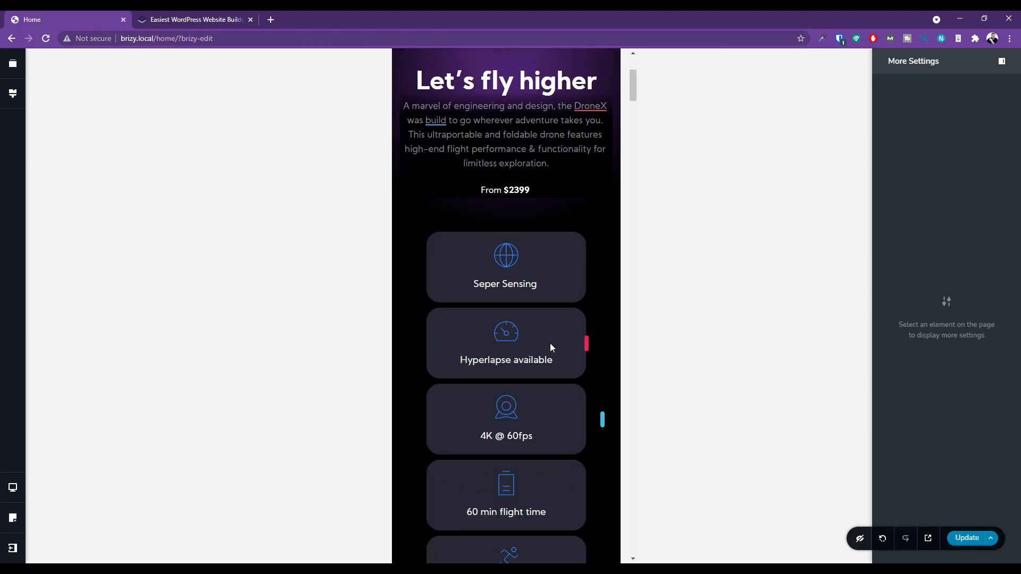
scroll(551, 346, "down", 4)
scroll(553, 347, "down", 8)
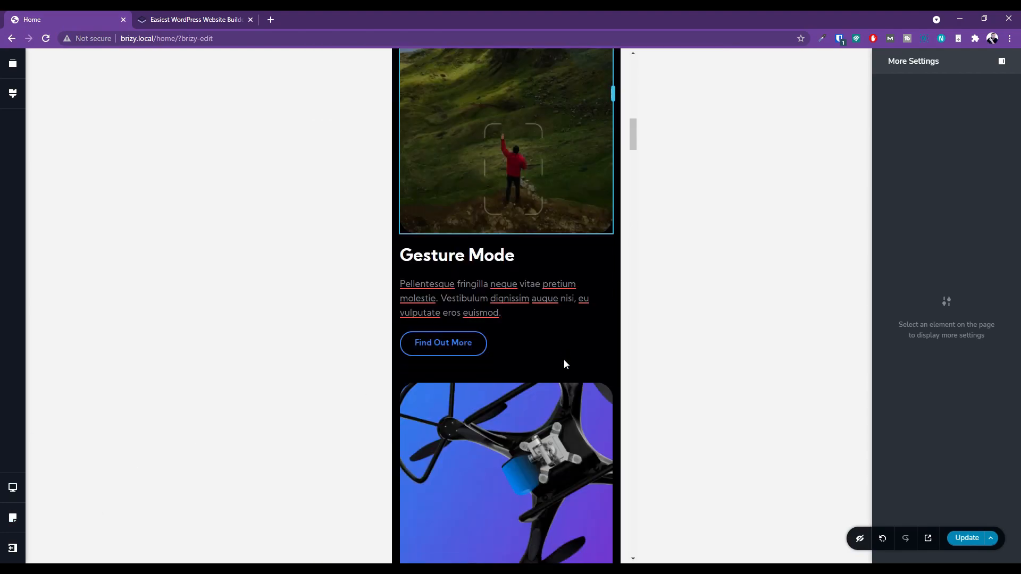
scroll(558, 369, "up", 12)
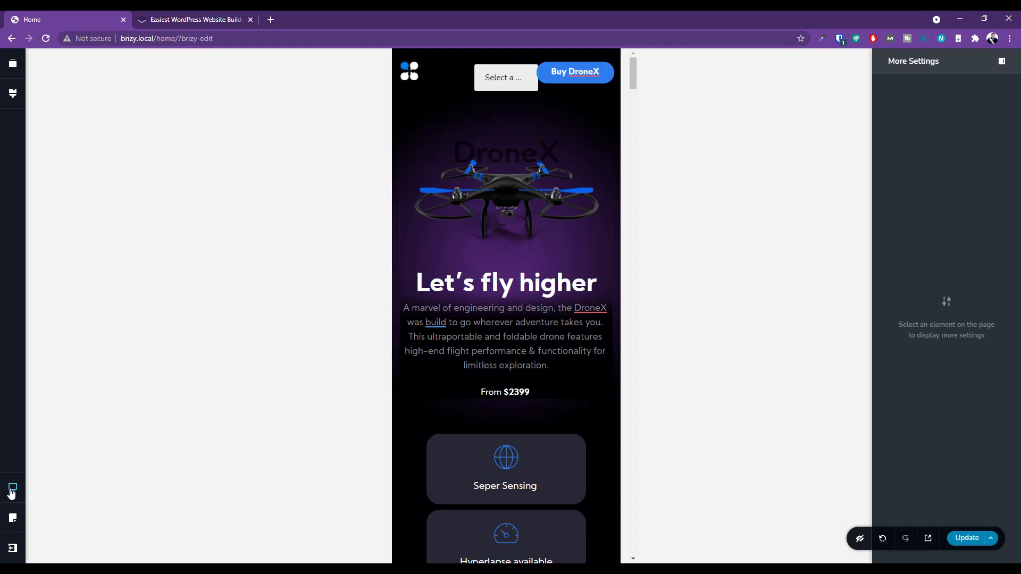
mouse_move(26, 485)
left_click(67, 450)
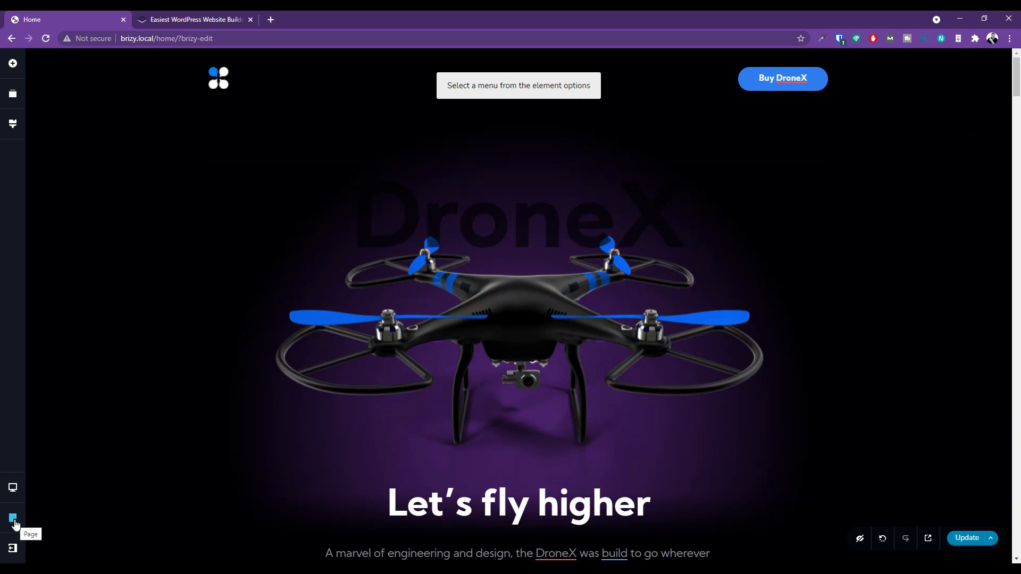
Step: Open the page's template settings and view the user roles available for View as, keeping Default
left_click(15, 523)
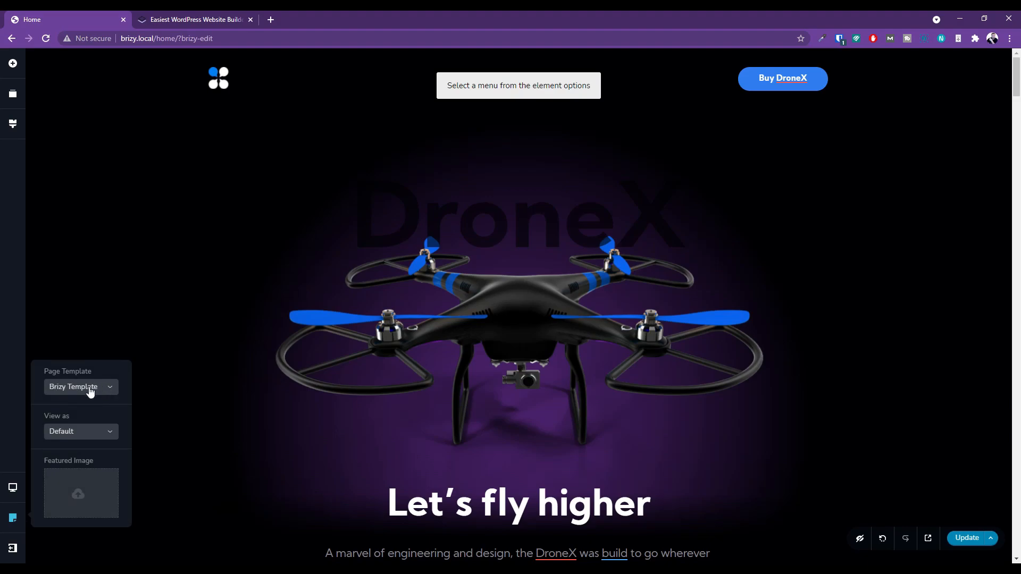
left_click(84, 433)
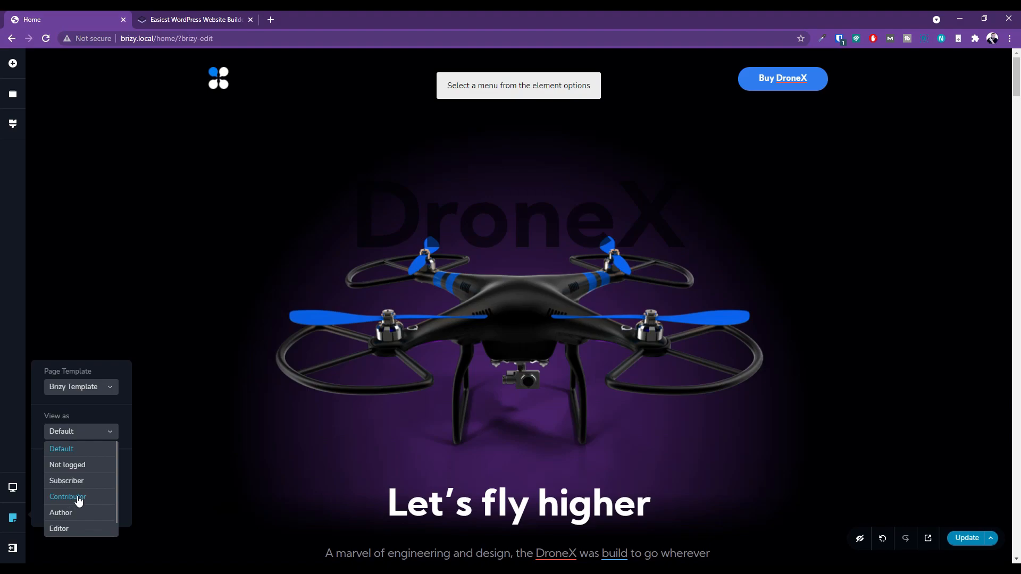
left_click(94, 407)
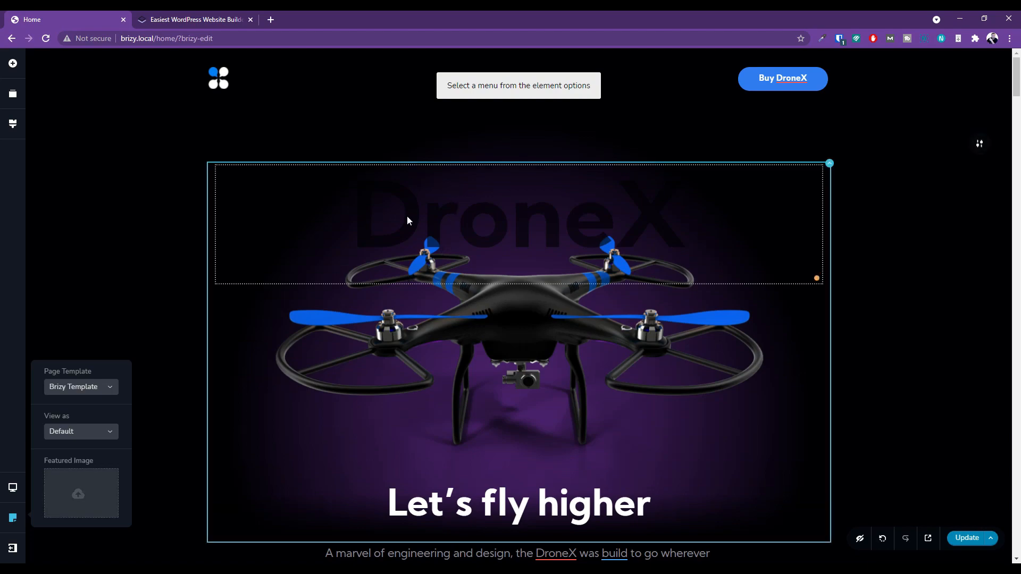
Step: View the editor's extra links for support, shortcuts, plugin settings and the dashboard, and dismiss them
left_click(13, 554)
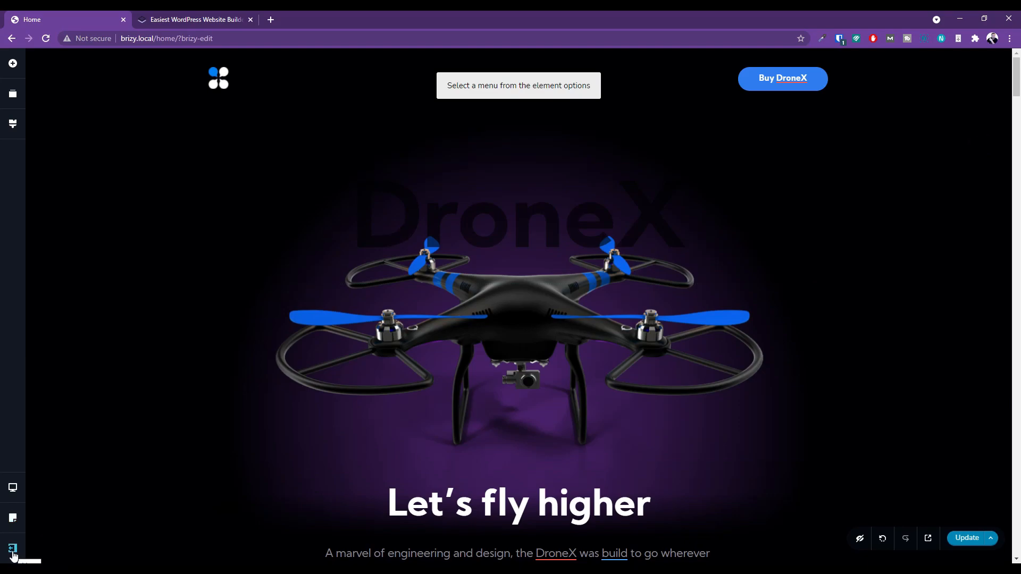
left_click(12, 548)
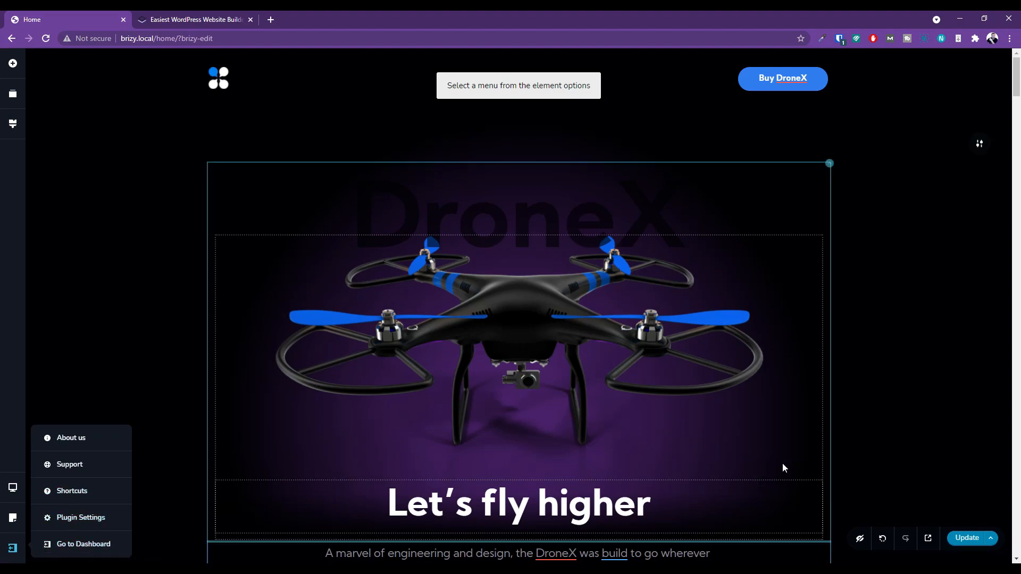
left_click(903, 430)
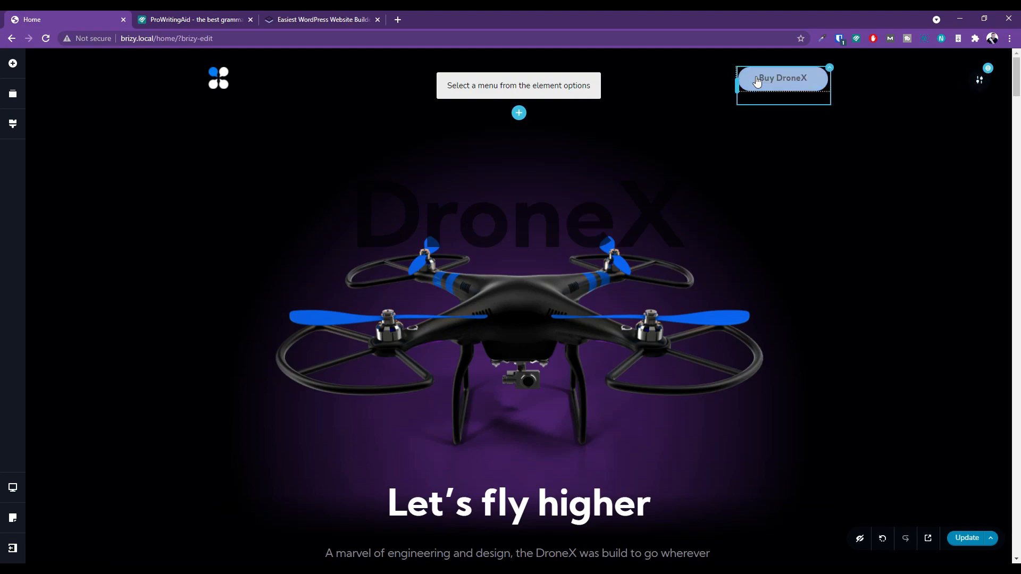
Step: Select the Buy DroneX button in the header and view its styling and advanced settings
left_click(782, 81)
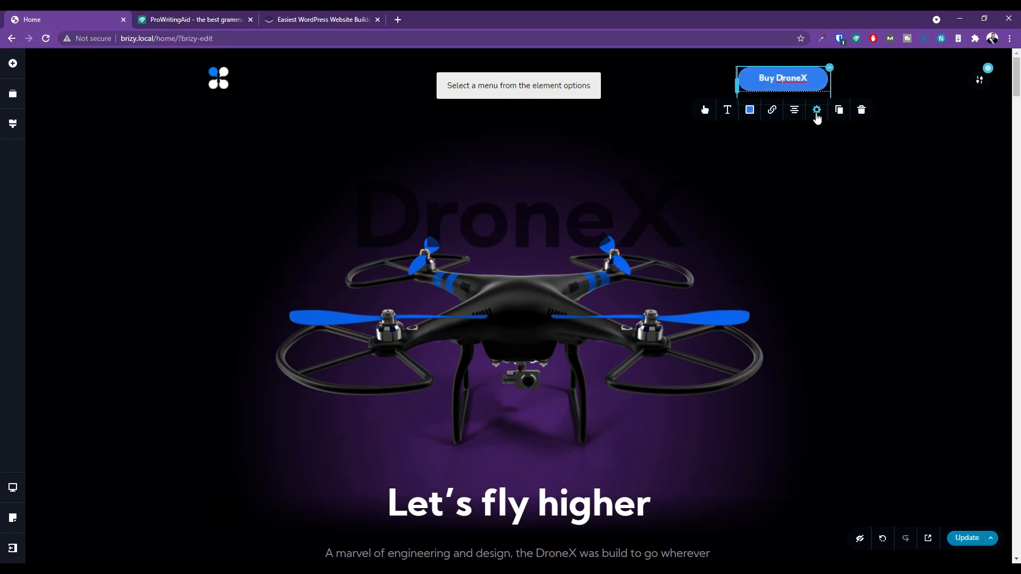
left_click(817, 111)
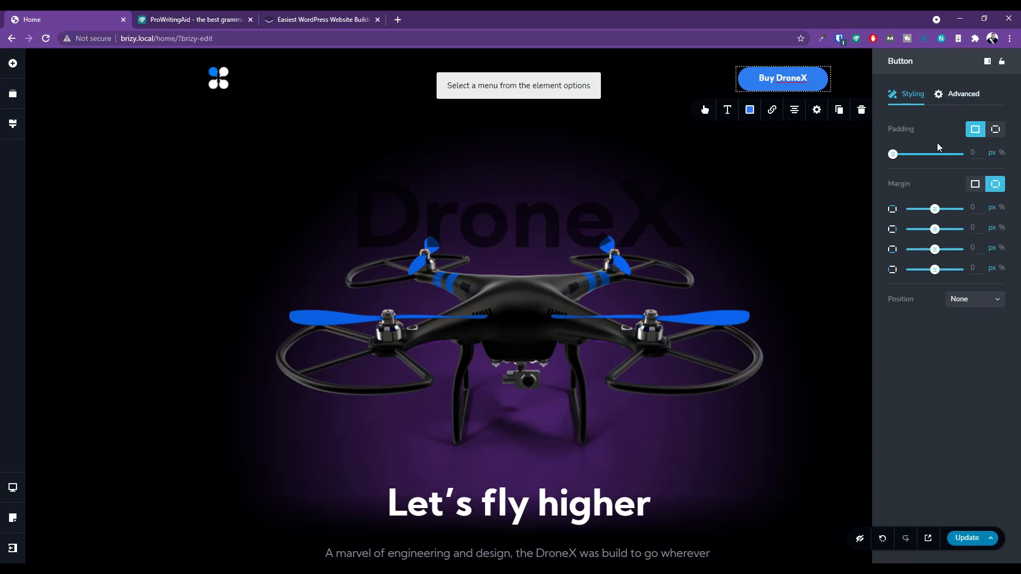
left_click(962, 94)
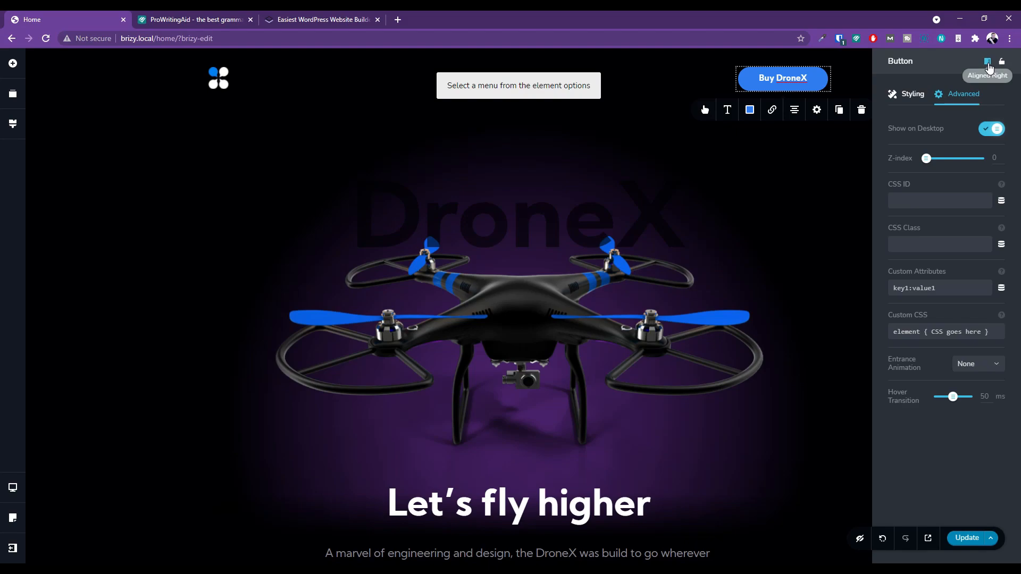
Step: Dock the Button settings sidebar on the left side of the editor, return it to the right, and dismiss it
left_click(988, 63)
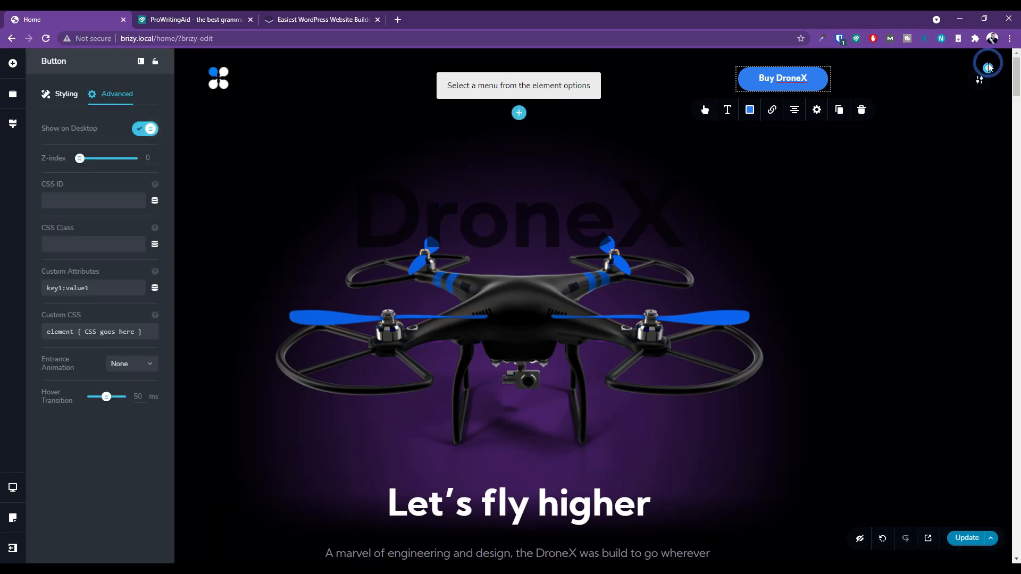
left_click(142, 63)
left_click(1002, 63)
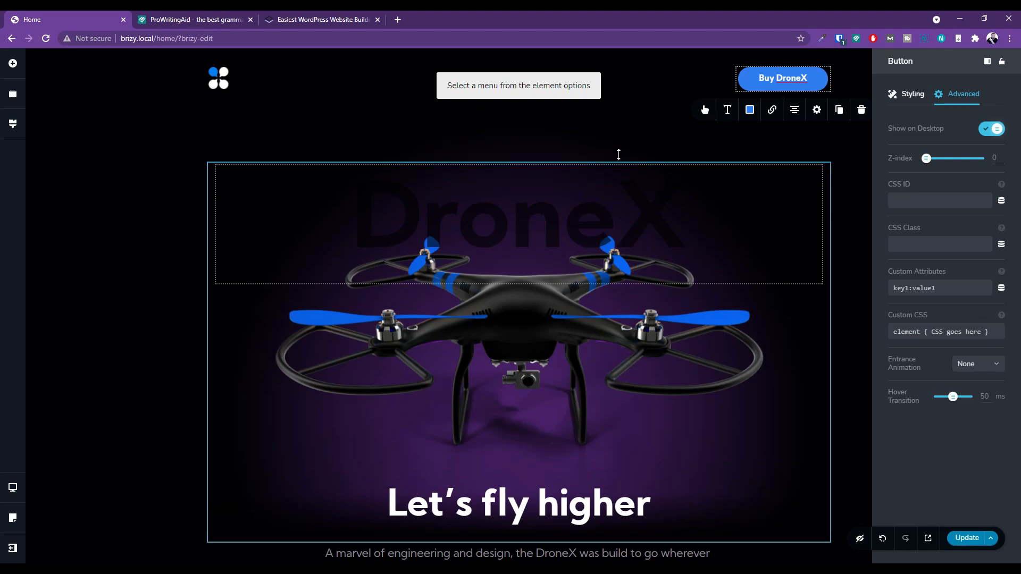
left_click(627, 130)
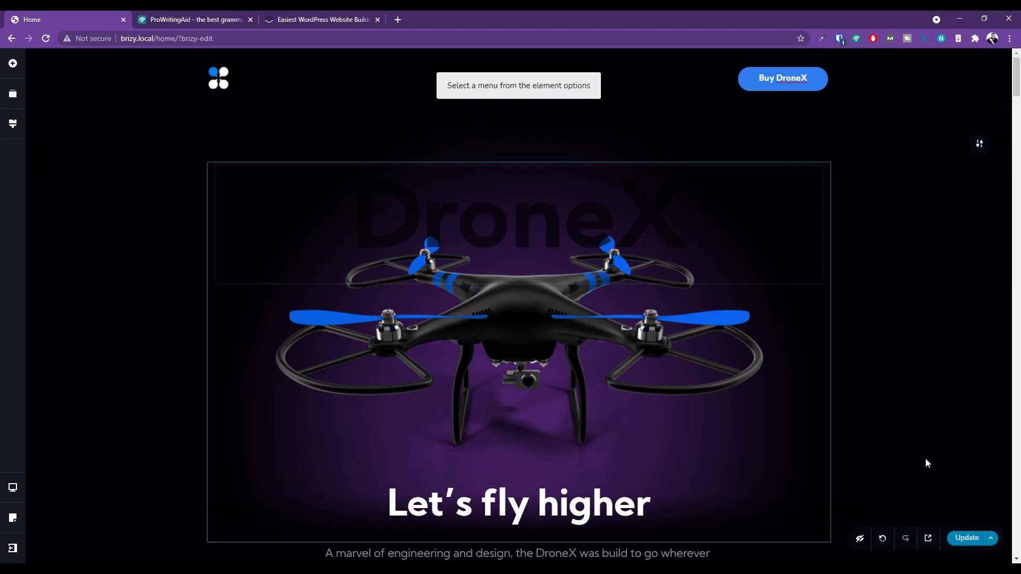
Step: View the page's additional update options for clearing or saving the layout and switching to draft
left_click(860, 540)
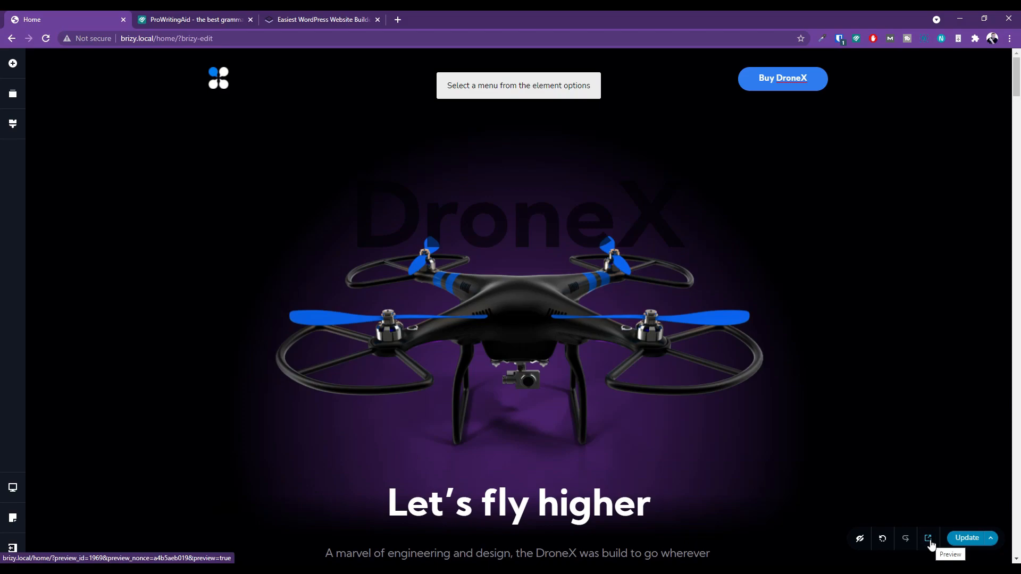
left_click(991, 540)
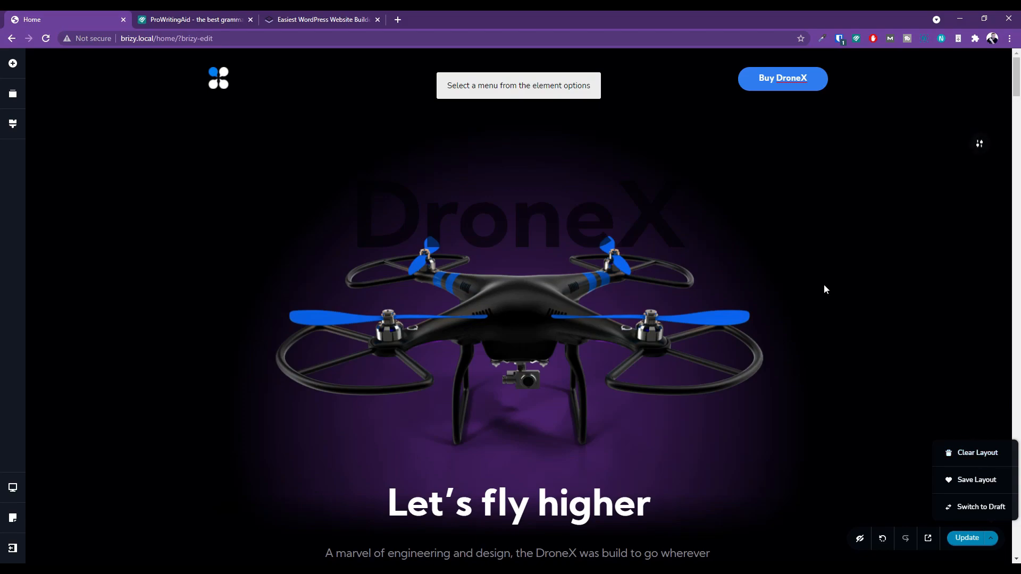
Step: Select the large DroneX text in the hero section to view its formatting options, and deselect it
left_click(820, 247)
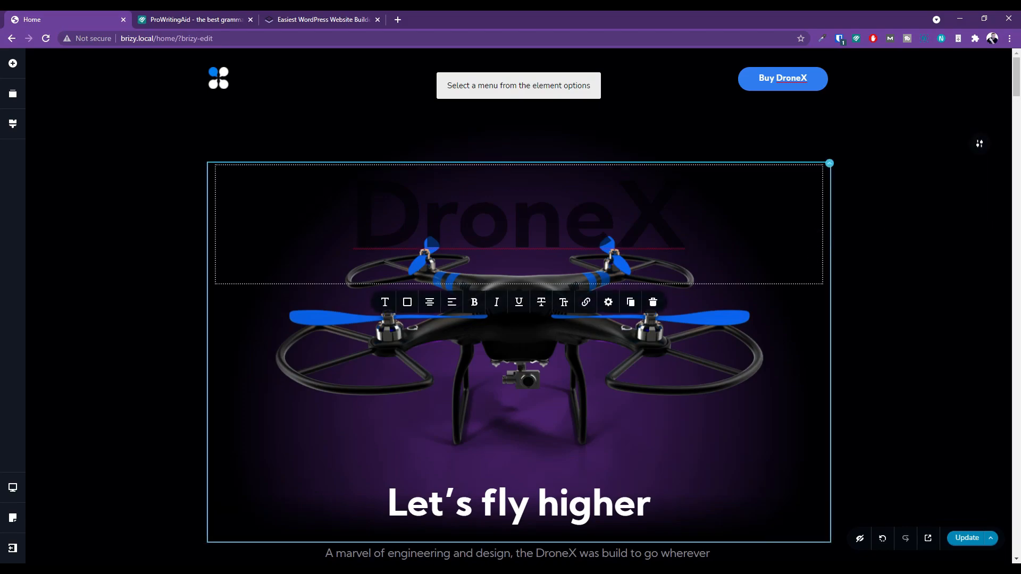
left_click(921, 274)
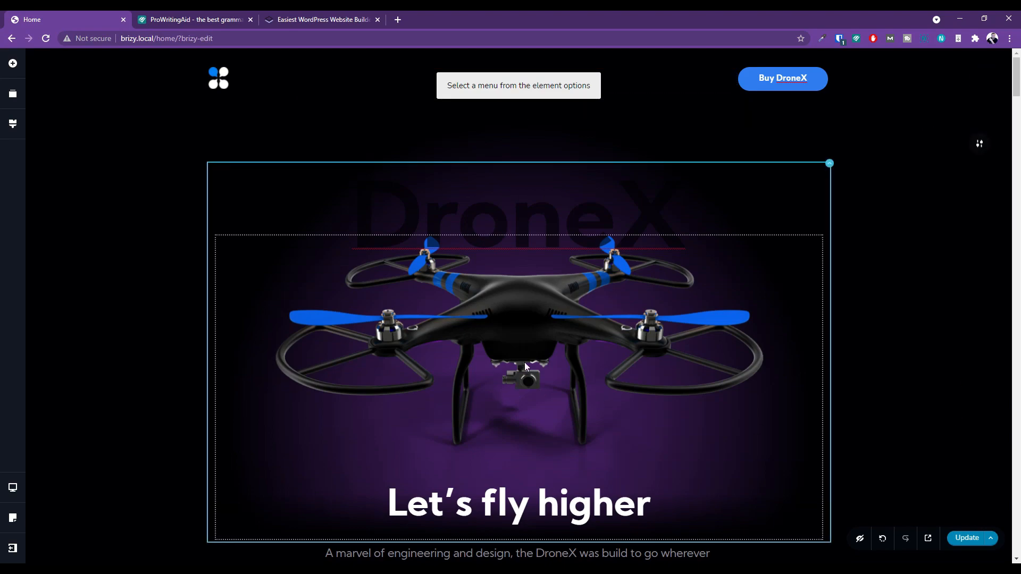
scroll(546, 424, "down", 3)
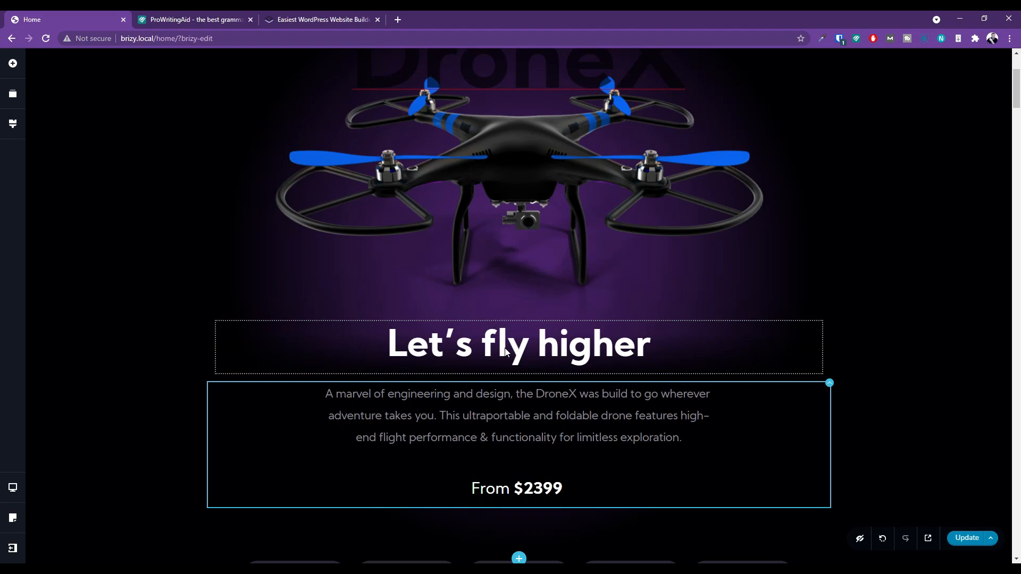
Step: Try blue #2F7DF6 on the large DroneX hero text, and set its colour to purple #8D1CCD
left_click(506, 351)
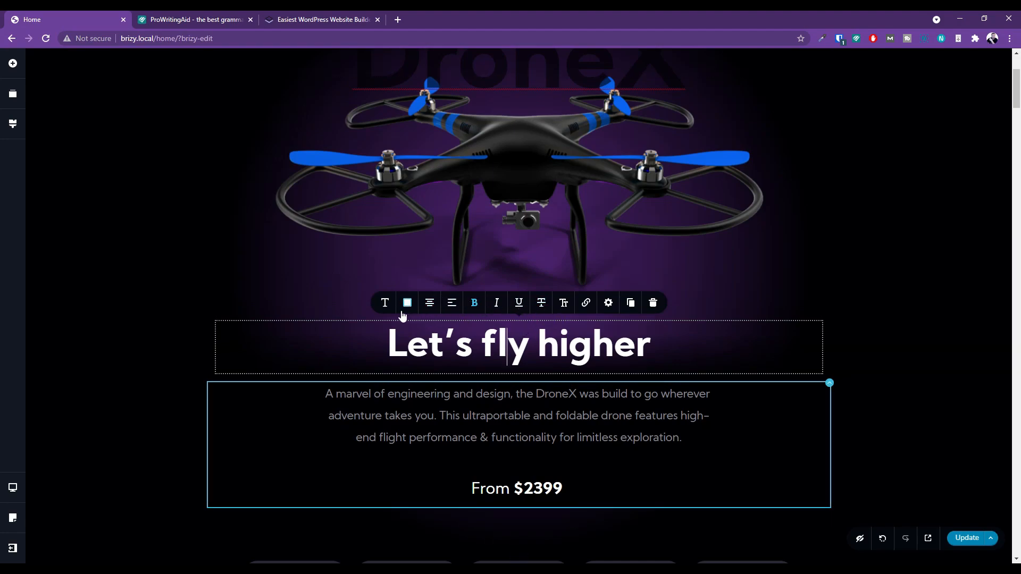
scroll(504, 249, "up", 2)
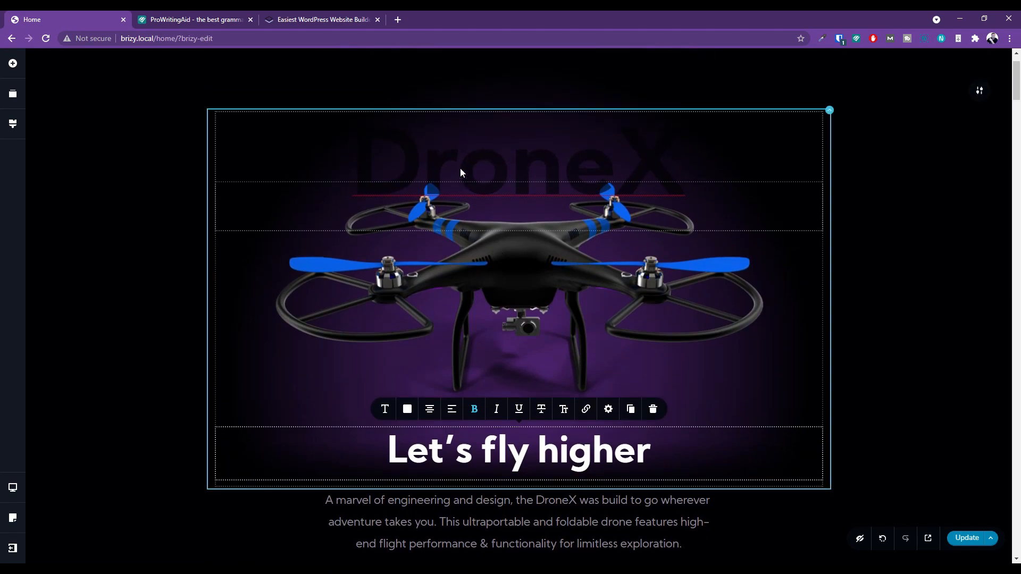
left_click(488, 160)
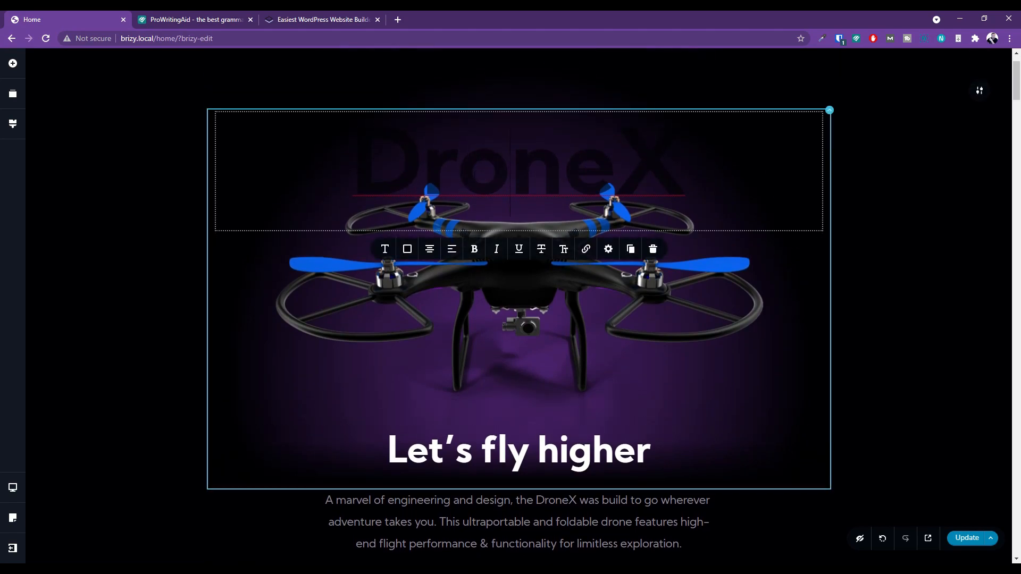
left_click(407, 251)
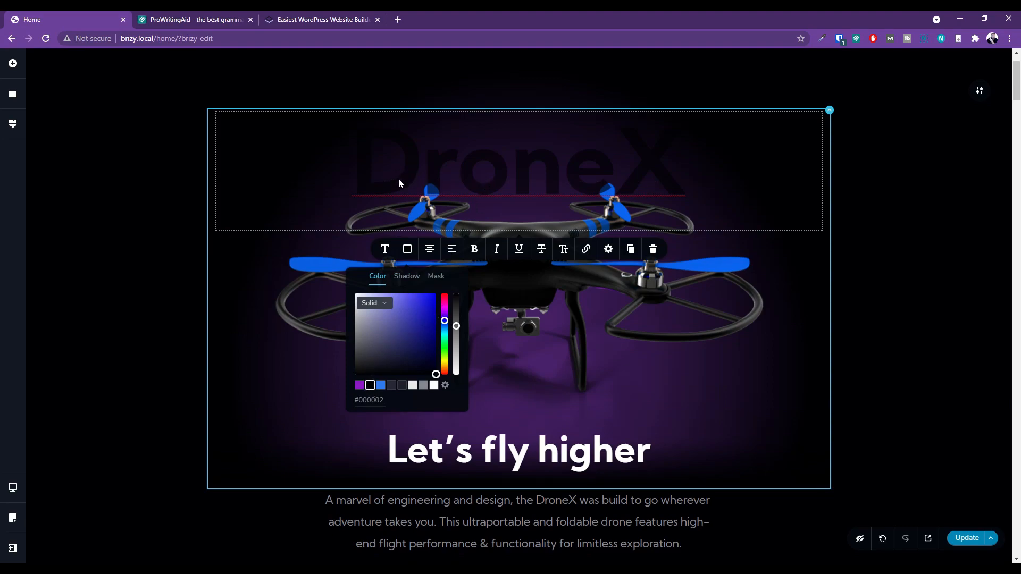
left_click(381, 386)
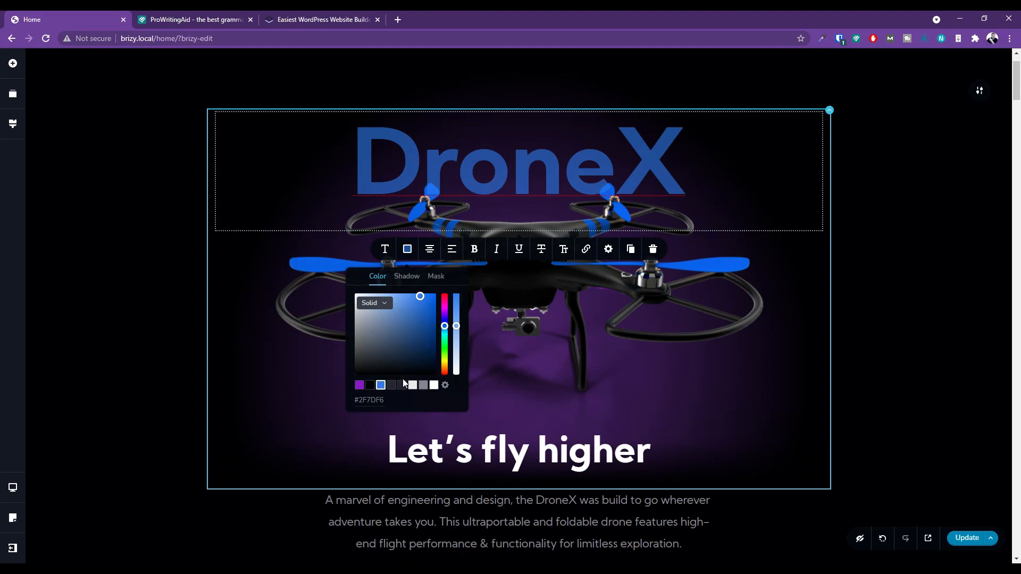
left_click(360, 385)
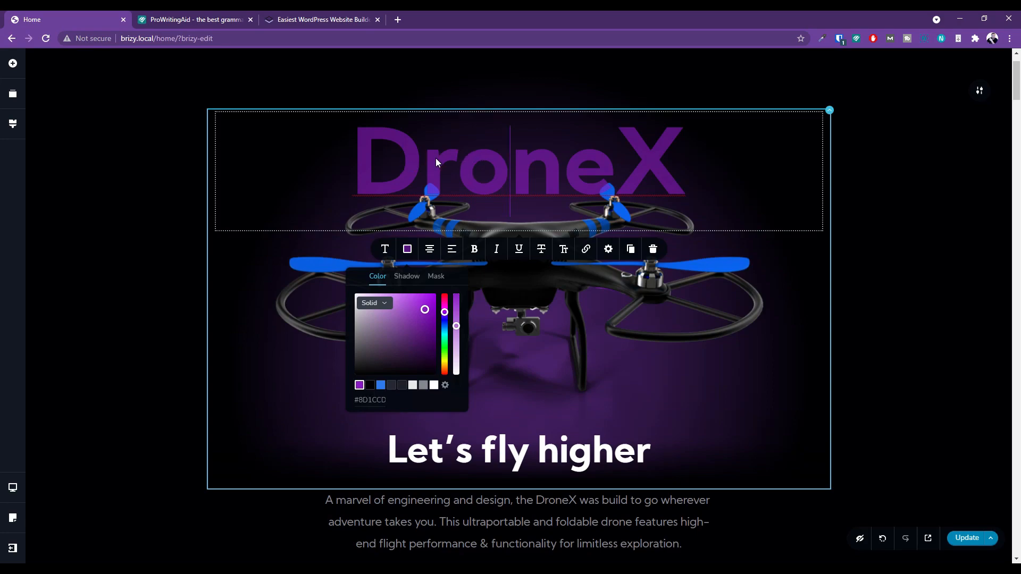
left_click(152, 192)
Step: Select the "Let's fly higher" heading and the hero drone image to view the options each element offers
scroll(531, 193, "down", 2)
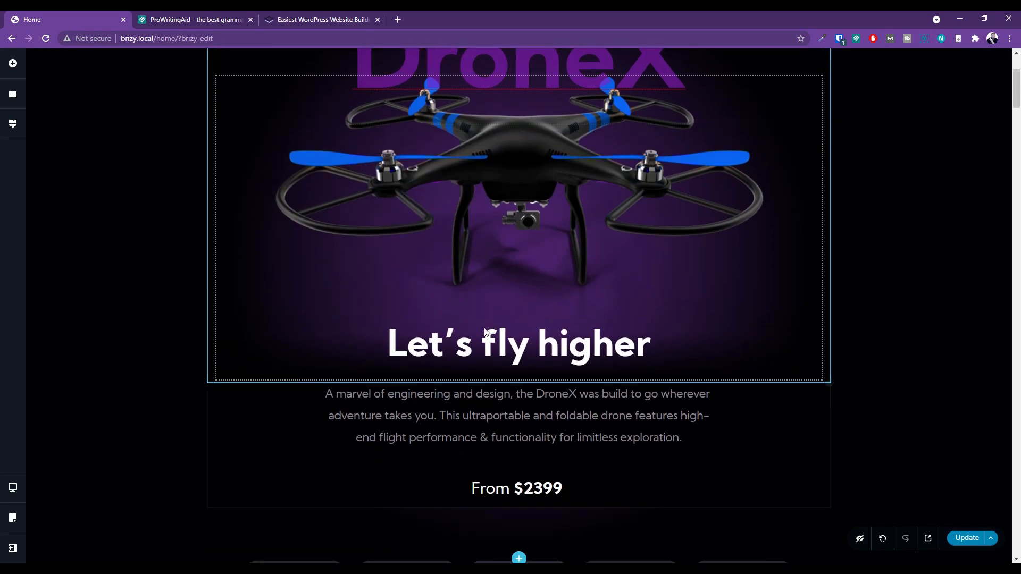
left_click(477, 345)
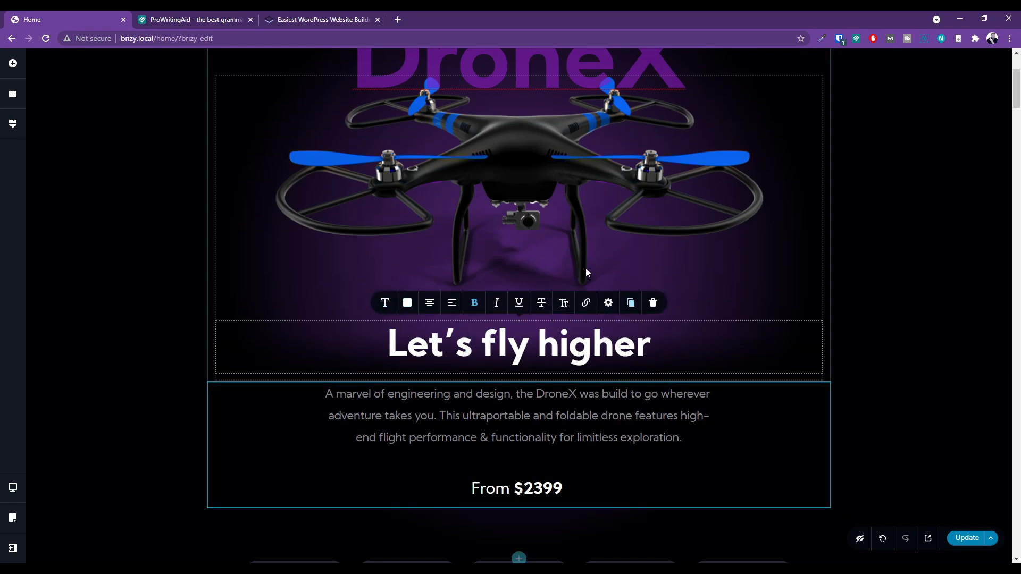
scroll(532, 224, "up", 2)
left_click(508, 260)
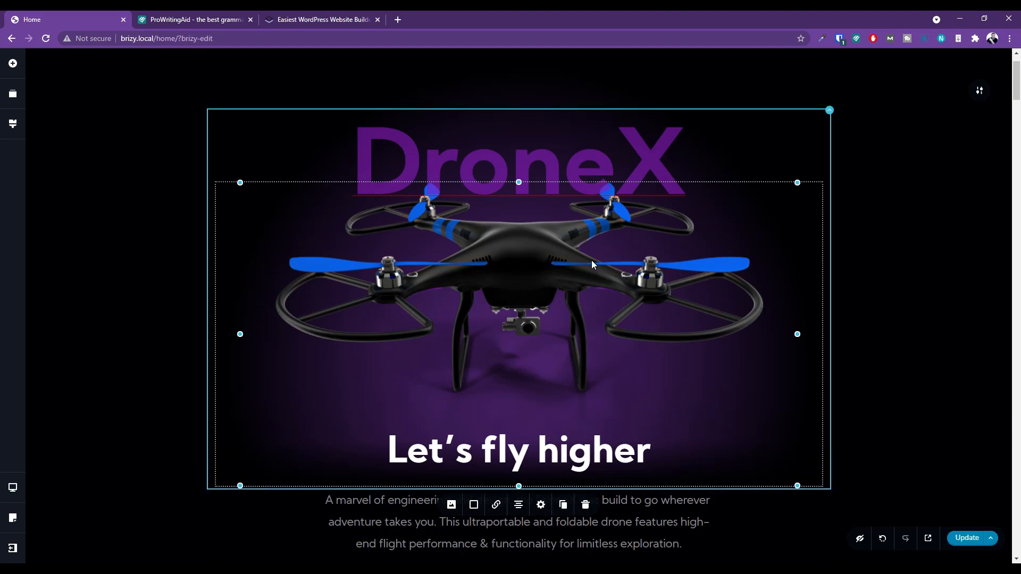
scroll(549, 290, "down", 1)
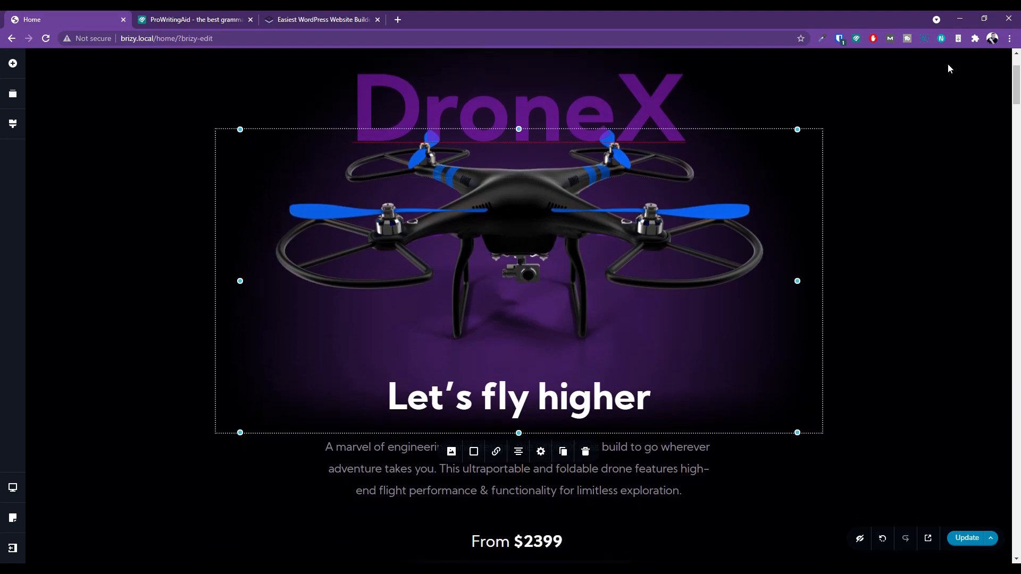
scroll(925, 154, "up", 1)
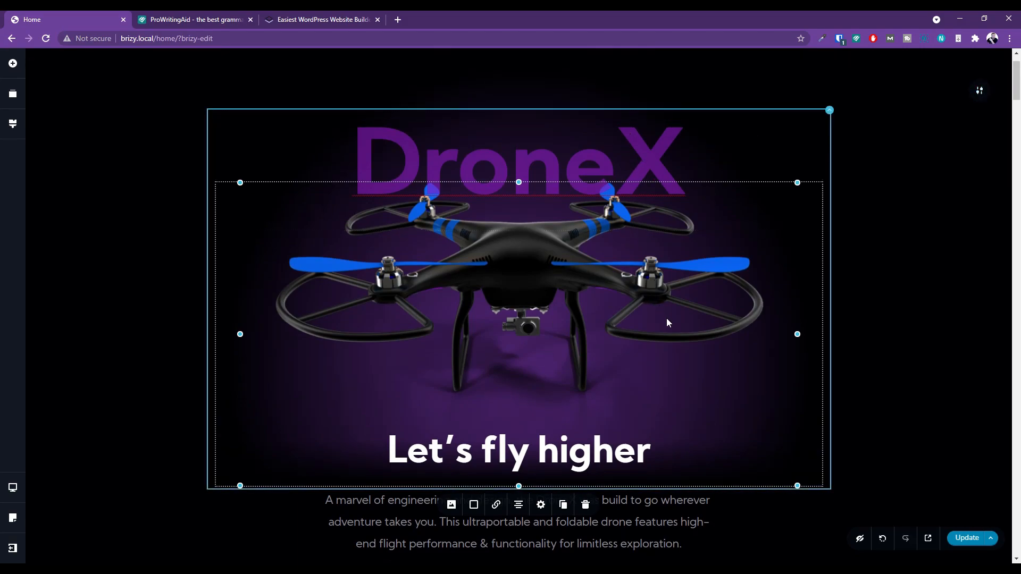
scroll(666, 318, "up", 1)
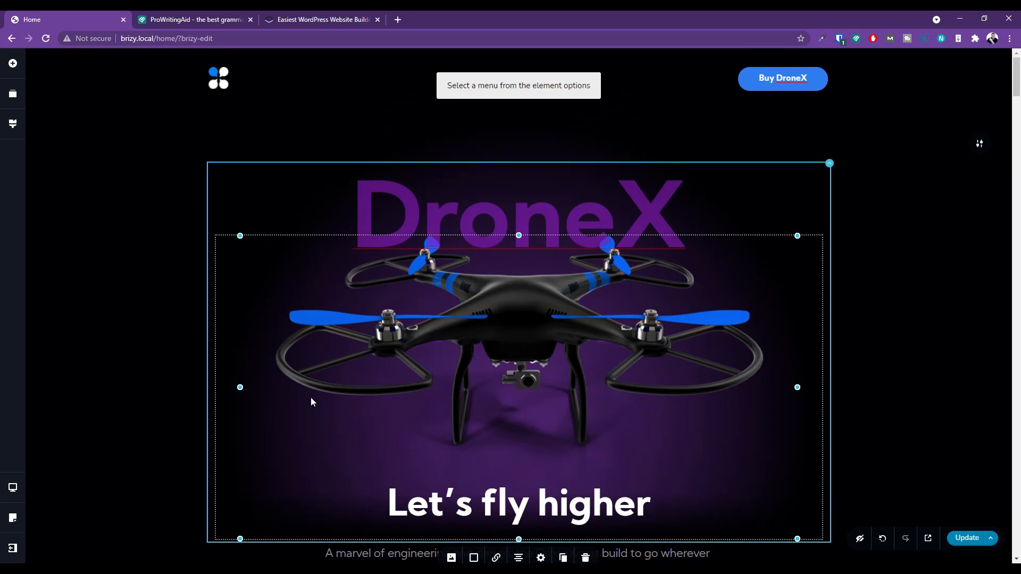
Step: Change "takes you" to "takes them" in the description paragraph below the "Let's fly higher" heading
scroll(349, 378, "down", 3)
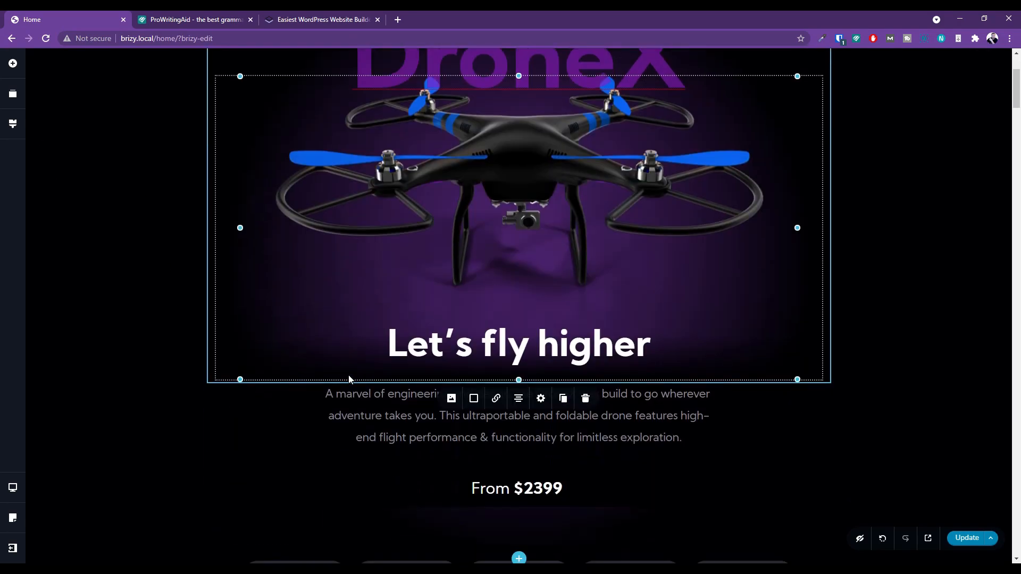
left_click(372, 427)
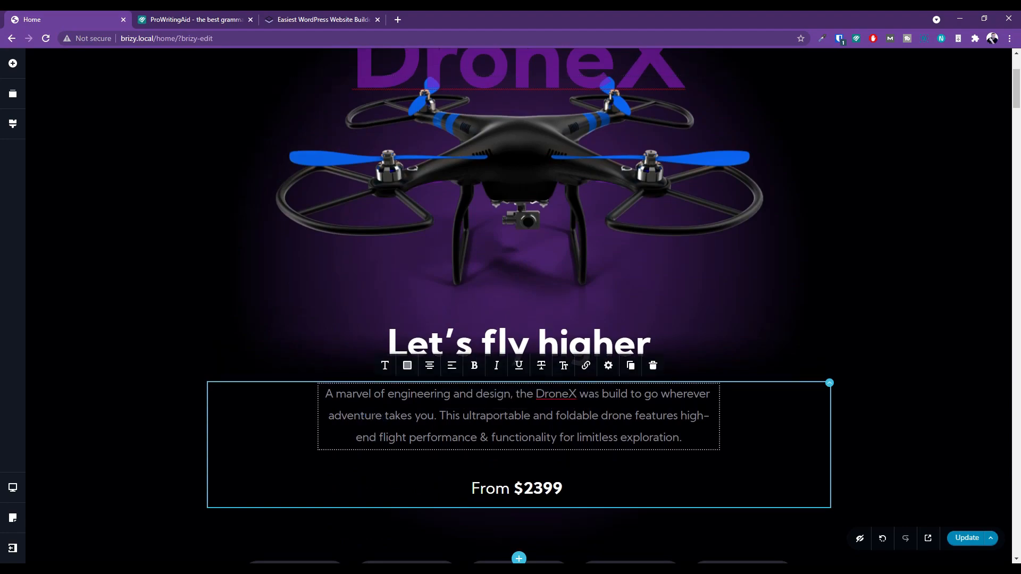
left_click_drag(384, 416, 432, 415)
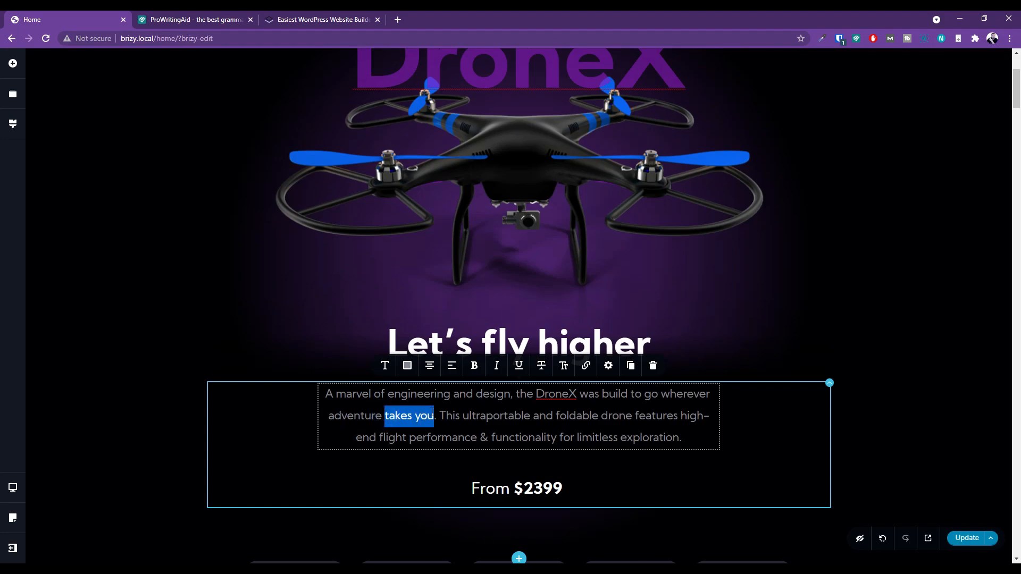
left_click(433, 415)
key("BackSpace")
key("BackSpace")
key("BackSpace")
type("them")
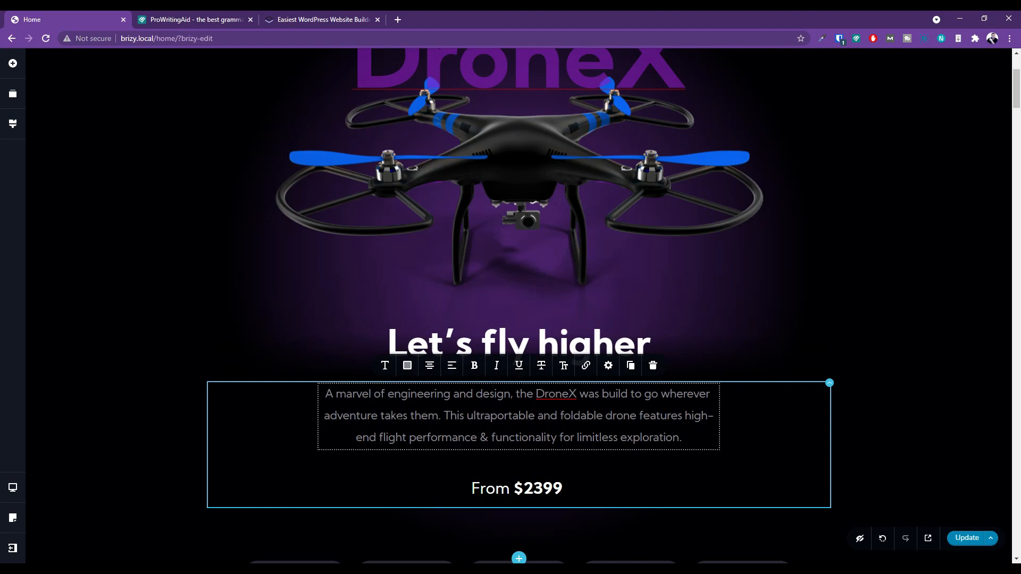
Step: Select the globe icon and the text of the "Seper Sensing" feature card to view their options, and deselect them
scroll(471, 420, "down", 4)
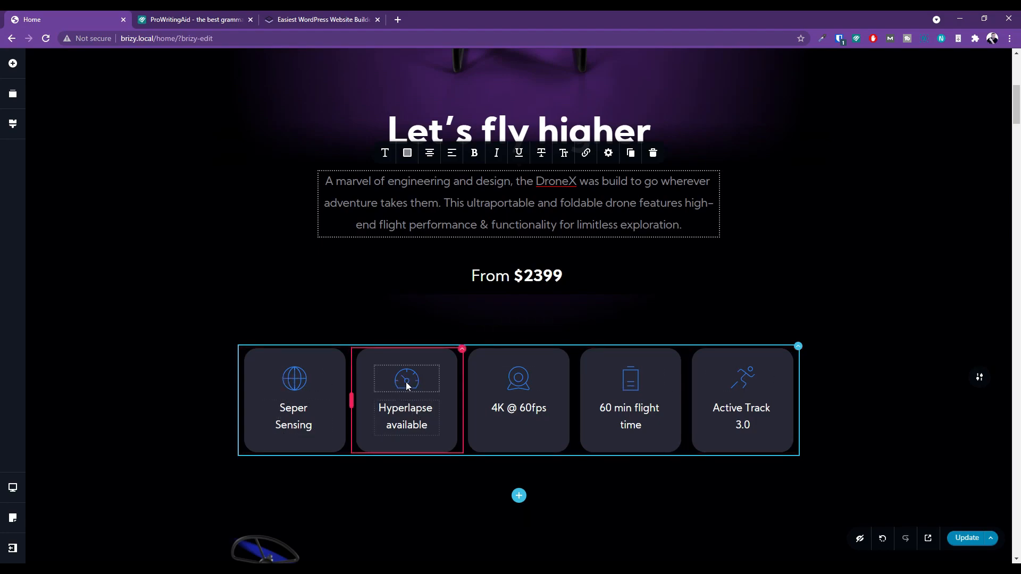
left_click(290, 385)
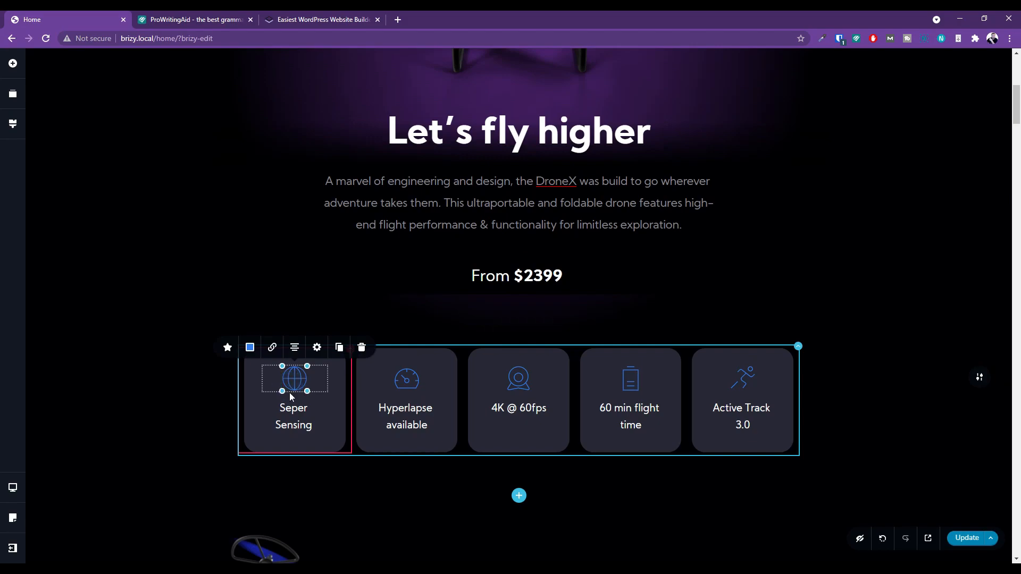
left_click(294, 428)
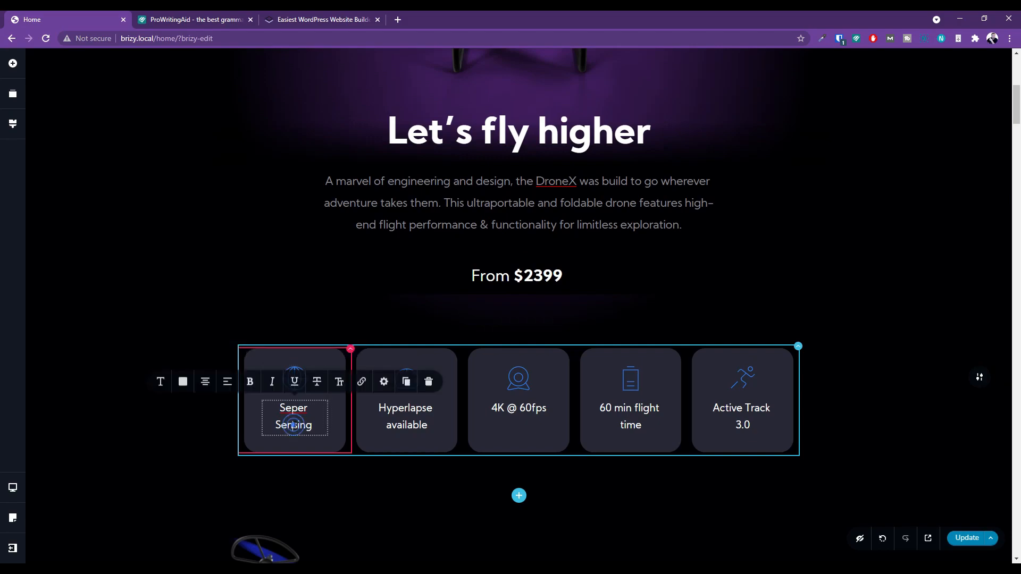
left_click(333, 360)
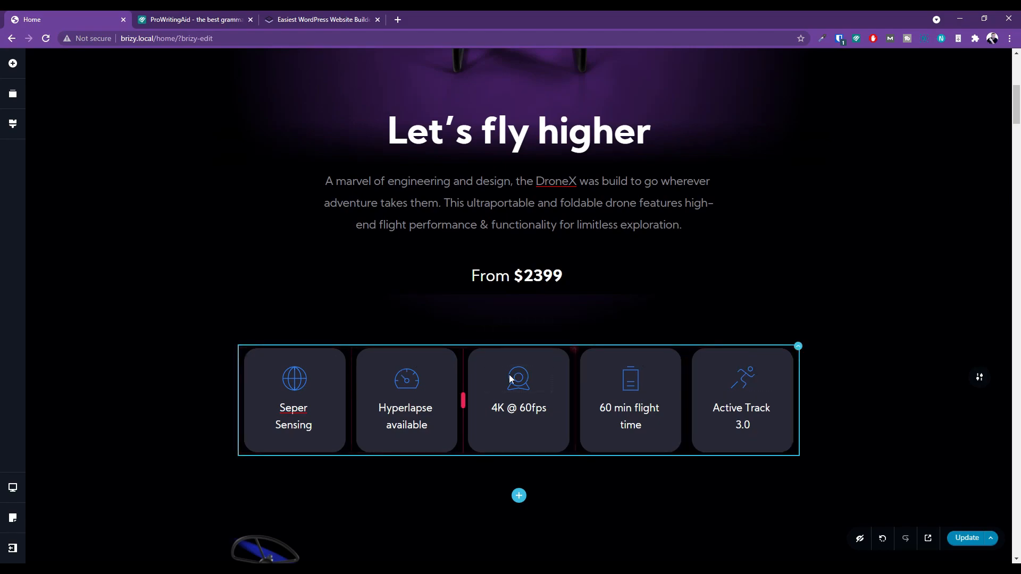
Step: Select the drone image in the Gesture Mode section and examine the page layout from the hero through the feature cards to that section
scroll(540, 429, "down", 7)
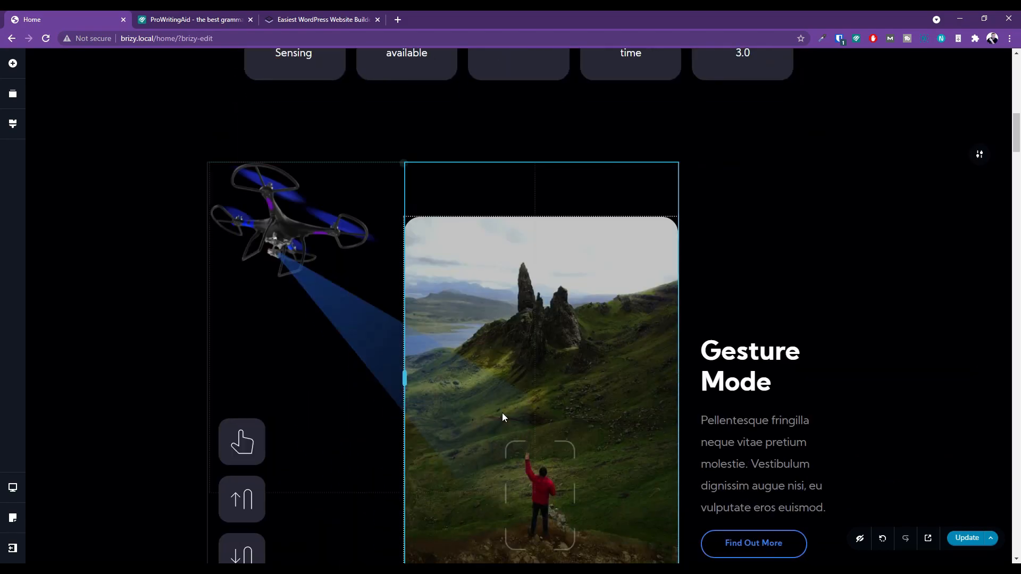
left_click(312, 217)
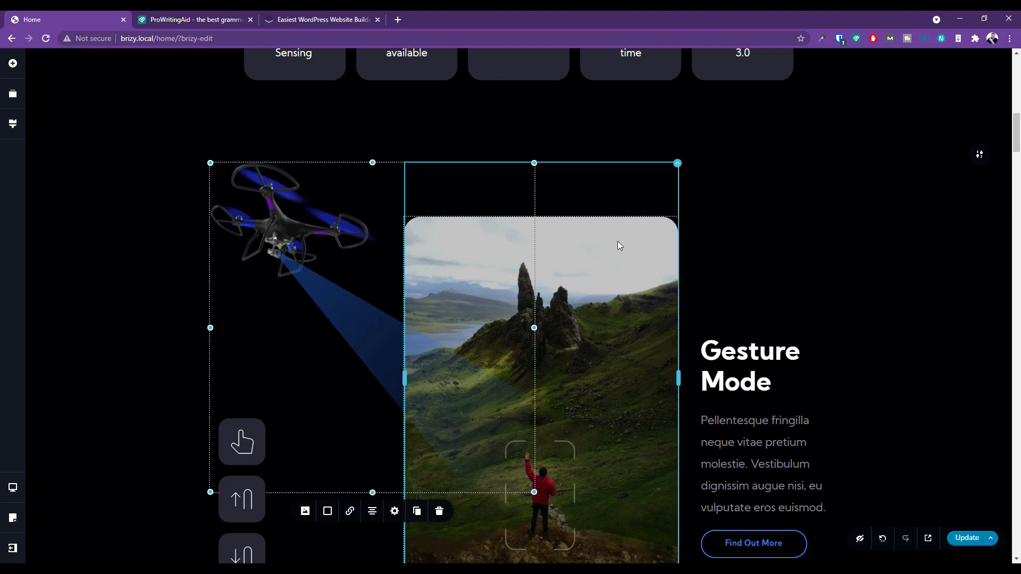
scroll(495, 277, "up", 4)
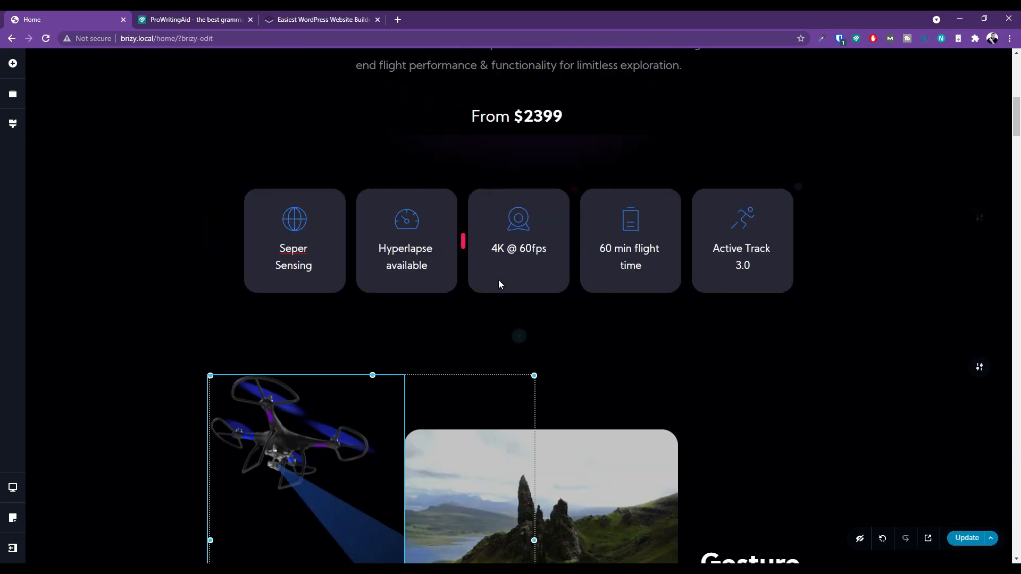
scroll(533, 346, "up", 10)
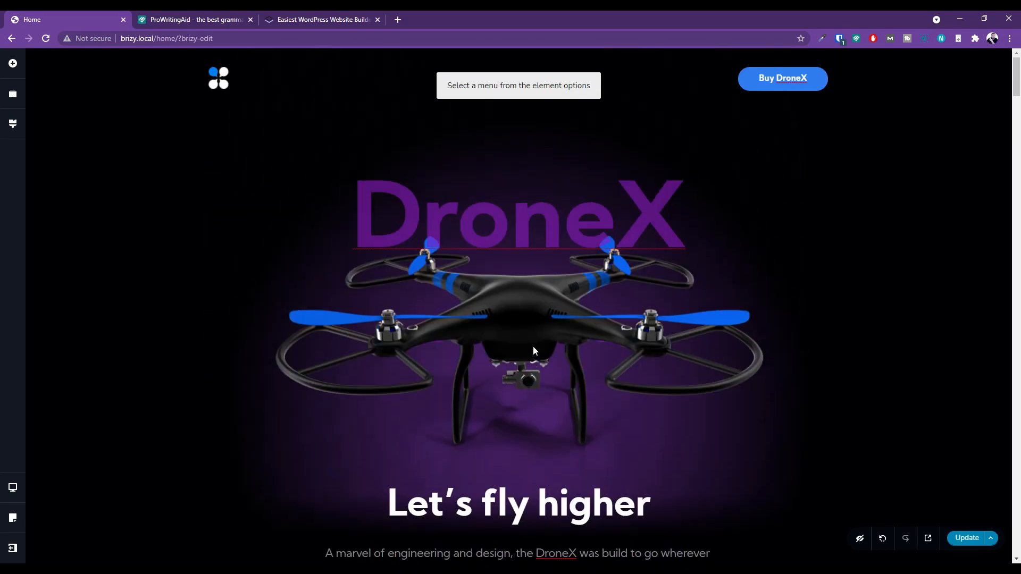
scroll(533, 347, "down", 5)
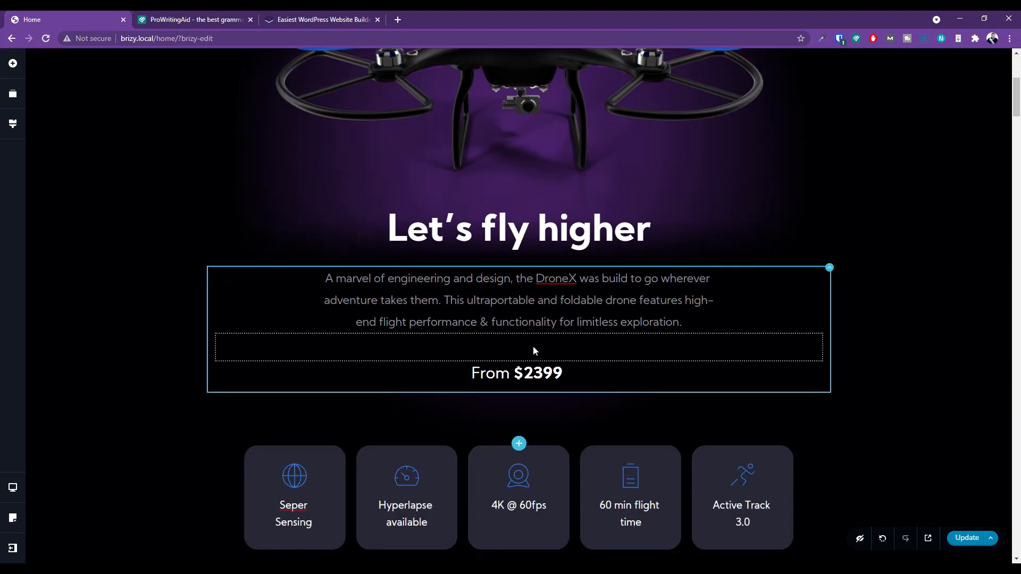
scroll(533, 346, "down", 2)
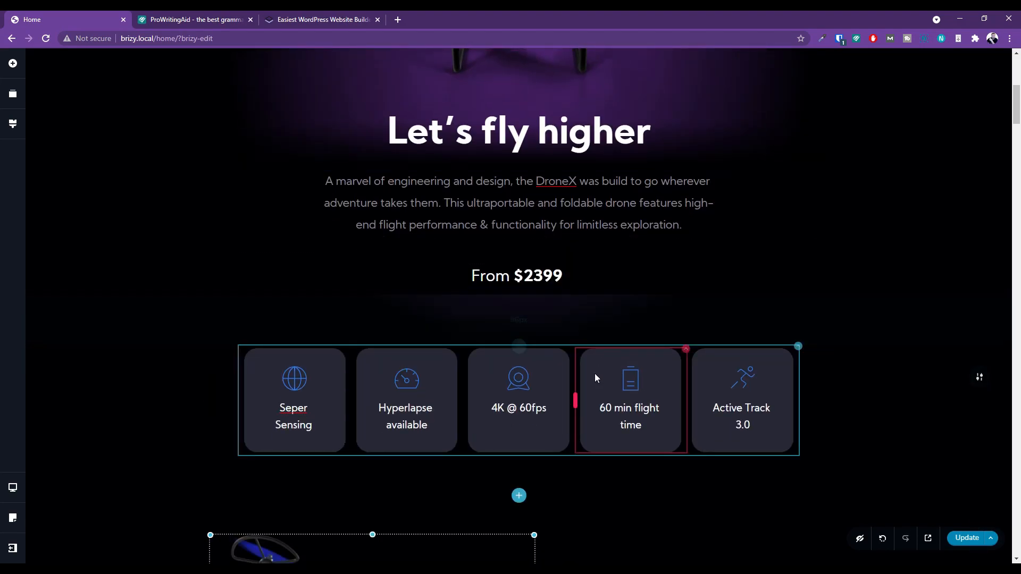
scroll(606, 380, "down", 2)
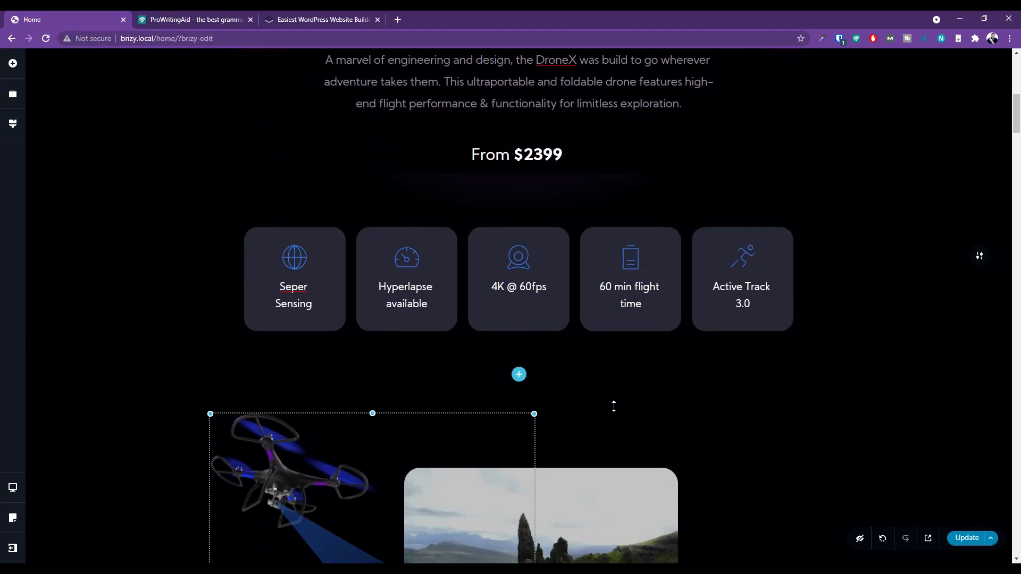
scroll(613, 407, "down", 4)
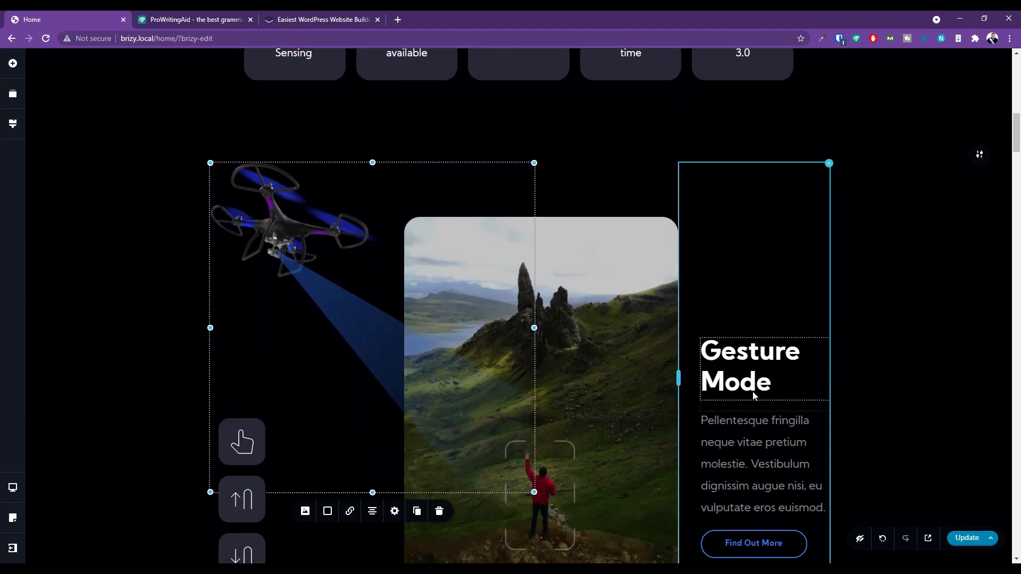
scroll(759, 391, "down", 2)
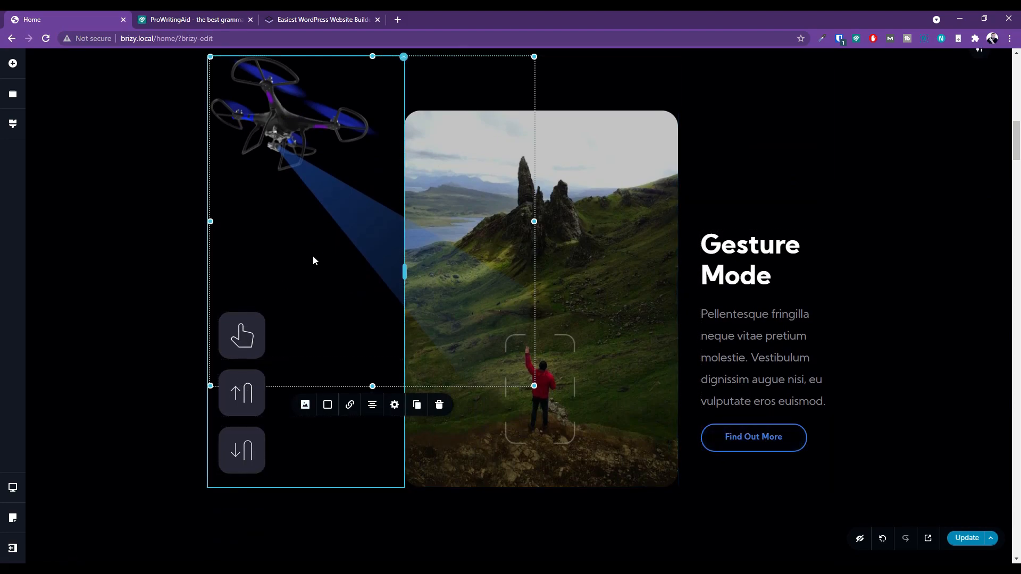
scroll(378, 303, "up", 2)
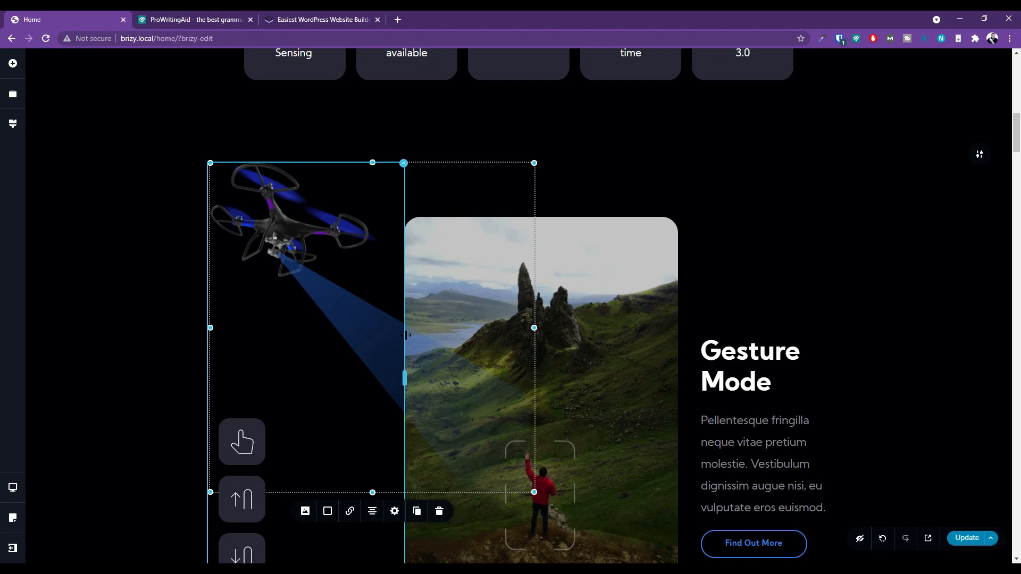
scroll(534, 272, "down", 2)
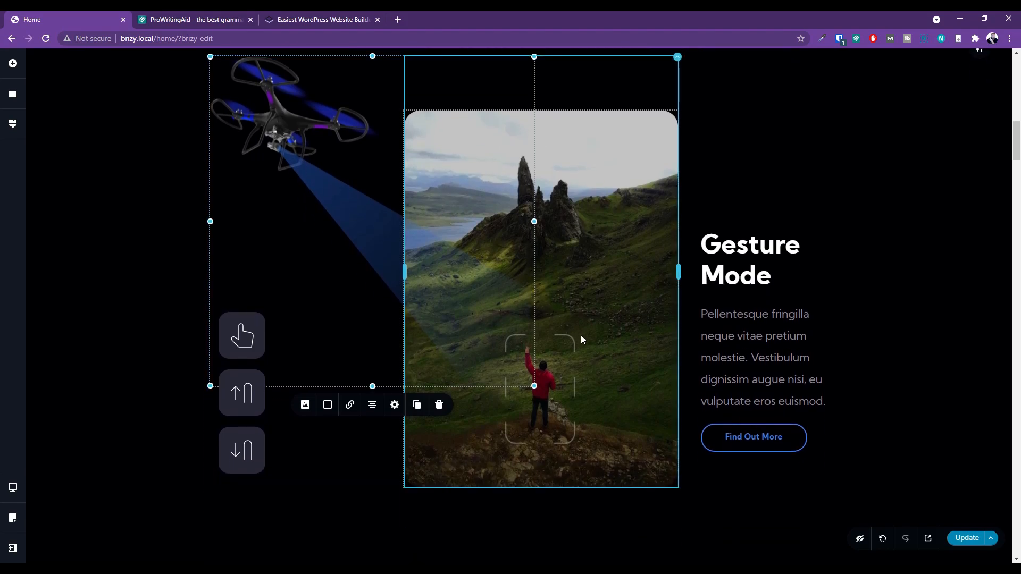
Step: Select the row containing "Fly longer. Up to 60 min." and view the gradient overlay colour settings of its background
scroll(581, 339, "down", 6)
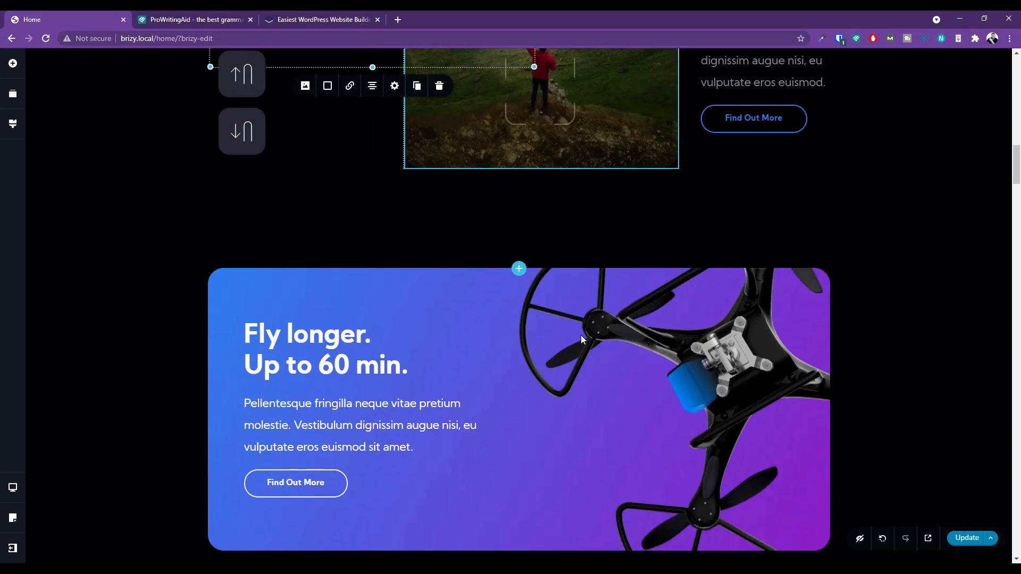
scroll(581, 335, "down", 2)
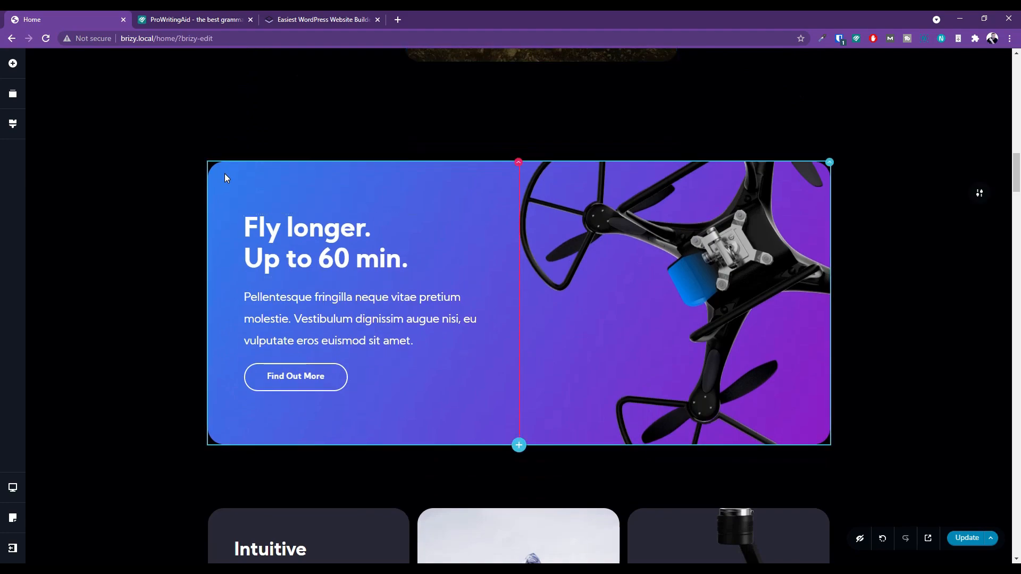
left_click(830, 164)
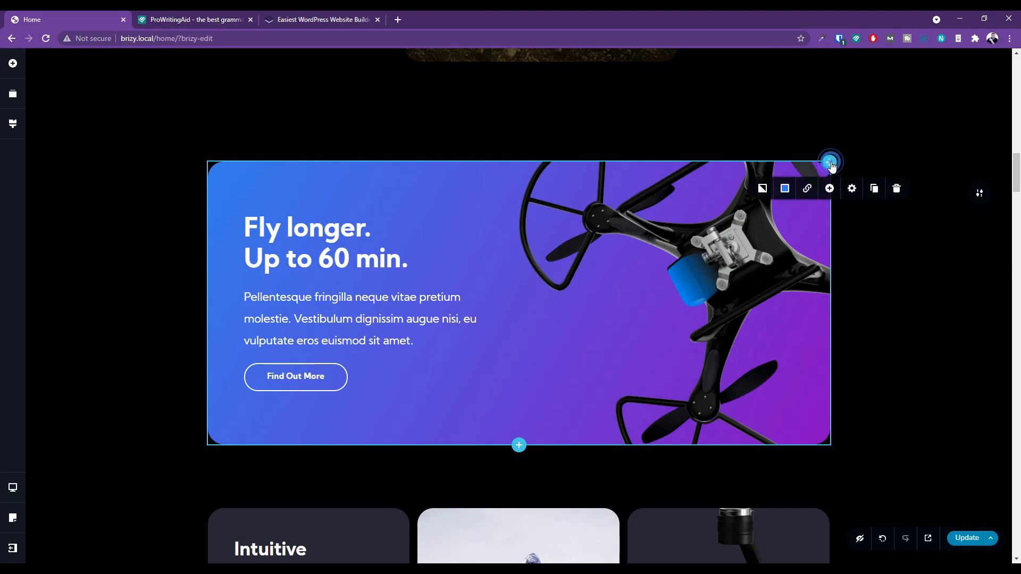
left_click(785, 190)
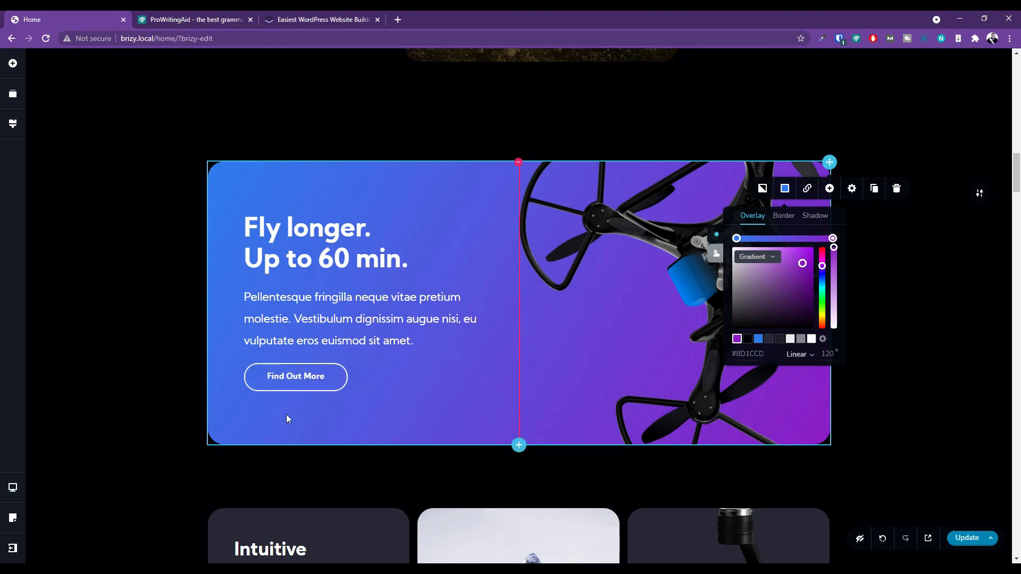
Step: View the Border and Shadow settings of the "Fly longer. Up to 60 min." row and return to its Overlay settings
scroll(333, 383, "down", 2)
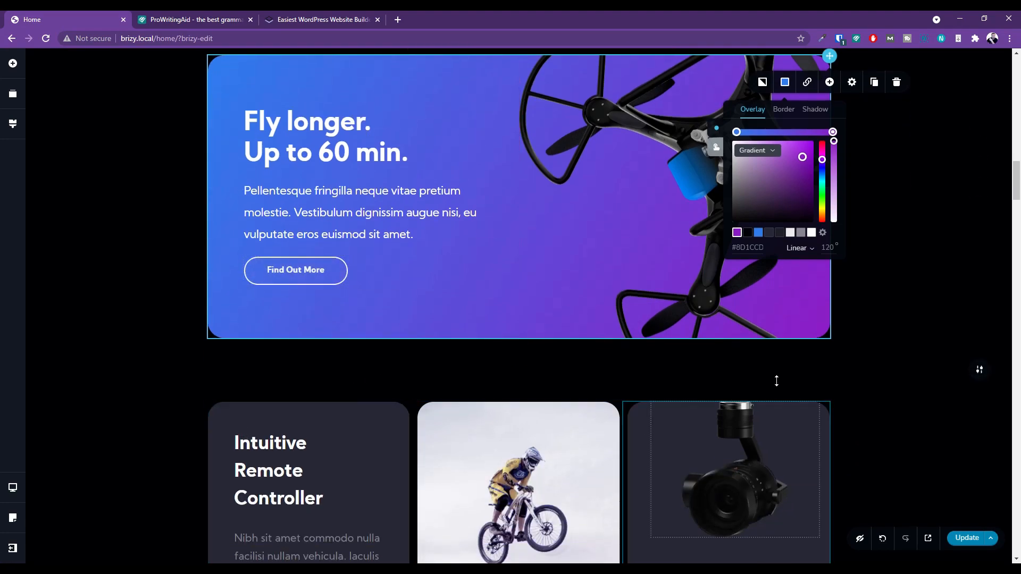
scroll(401, 237, "up", 1)
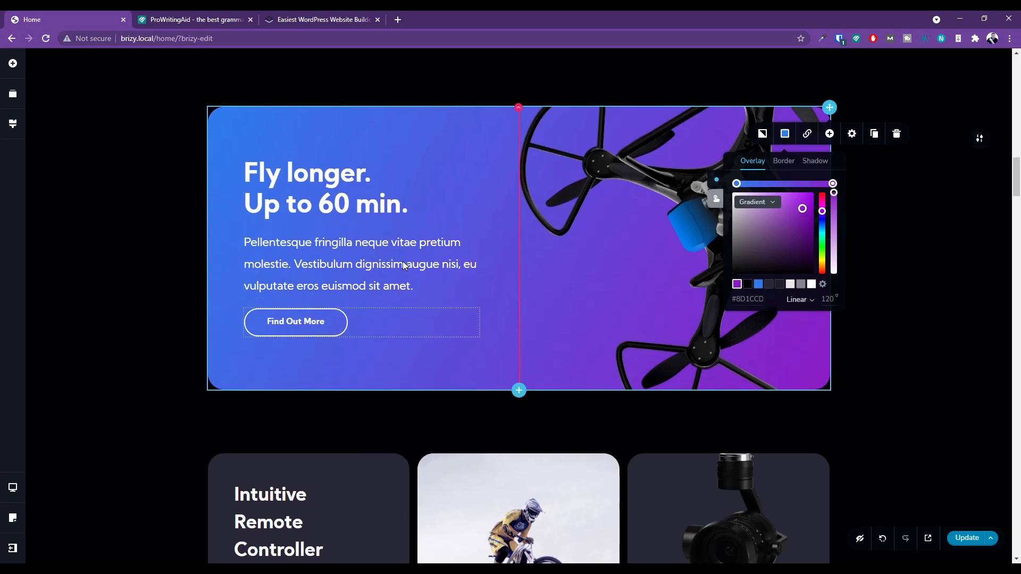
scroll(409, 274, "up", 1)
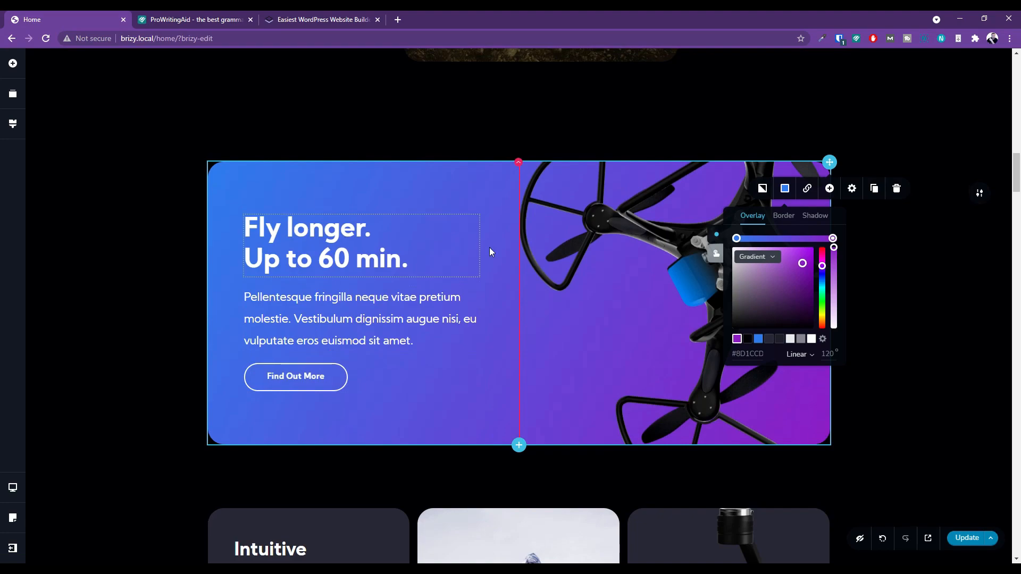
left_click(783, 216)
left_click(816, 216)
left_click(748, 218)
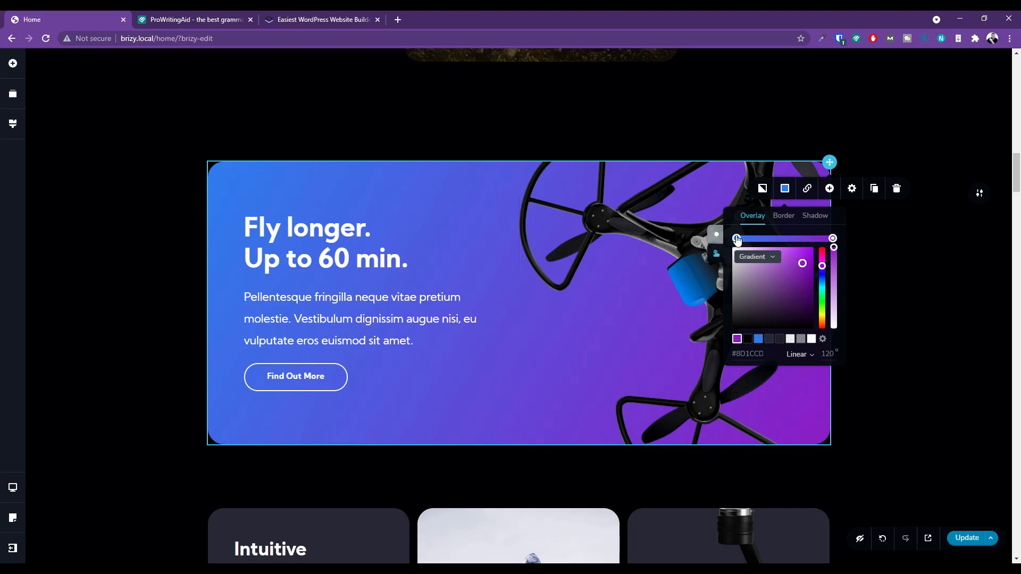
Step: Set the row's hover overlay gradient to run from purple #8D1CCD to blue #2F7DF6, and deselect the row
mouse_move(737, 239)
left_mouse_down()
mouse_move(808, 237)
mouse_move(755, 239)
left_mouse_up()
left_click_drag(828, 243, 838, 250)
left_click(737, 238)
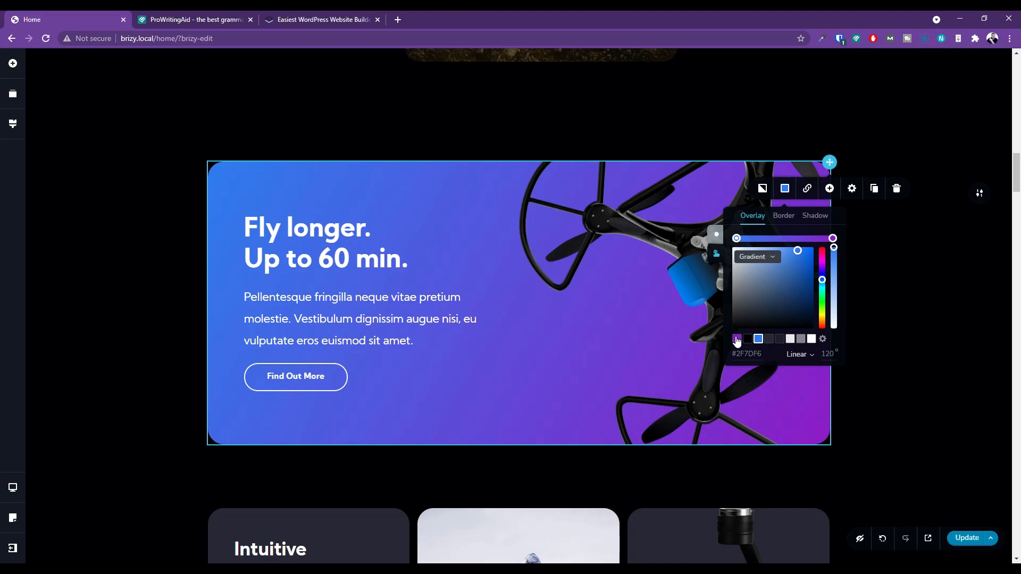
left_click(738, 339)
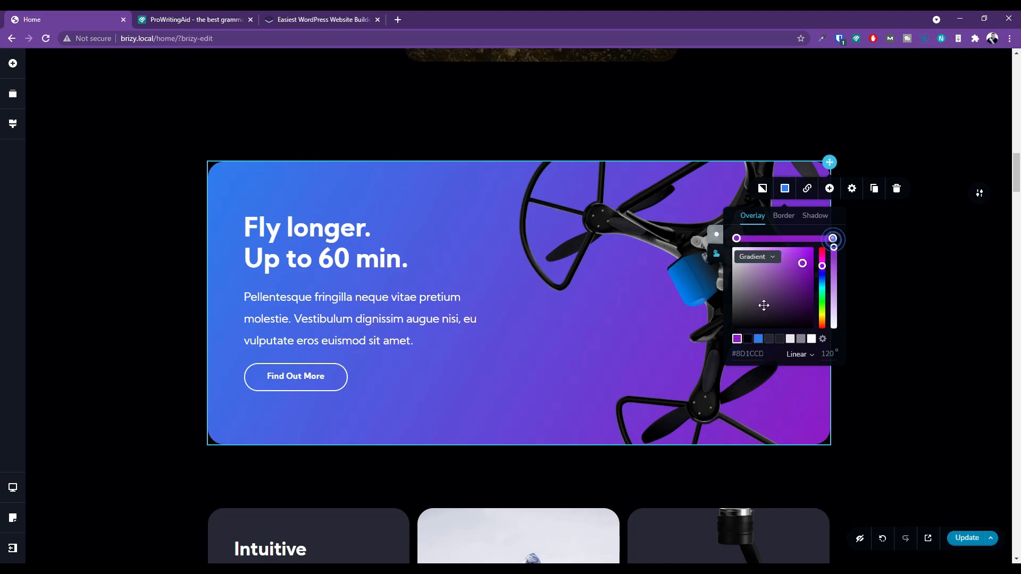
left_click(759, 340)
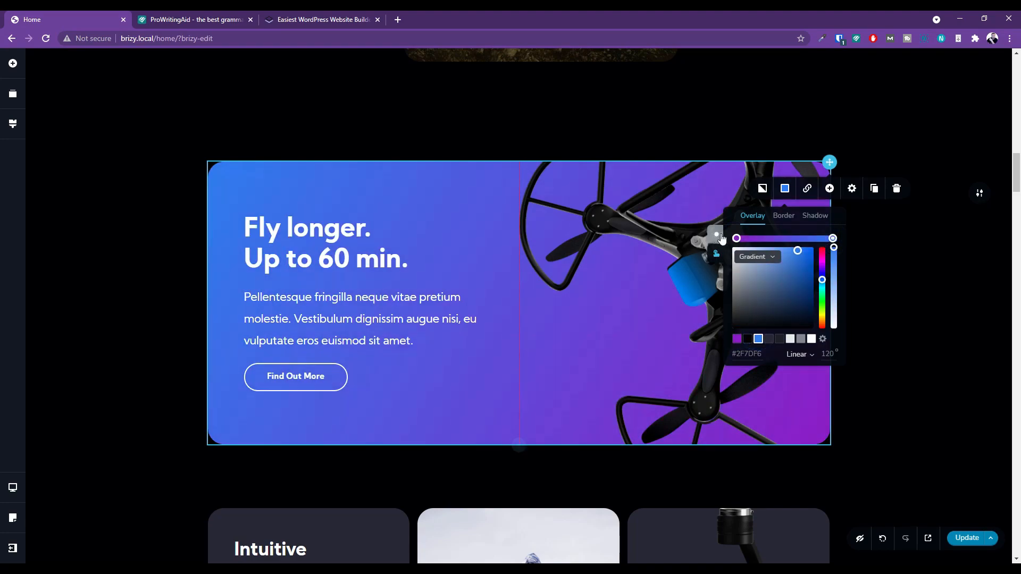
left_click(715, 238)
left_click(374, 98)
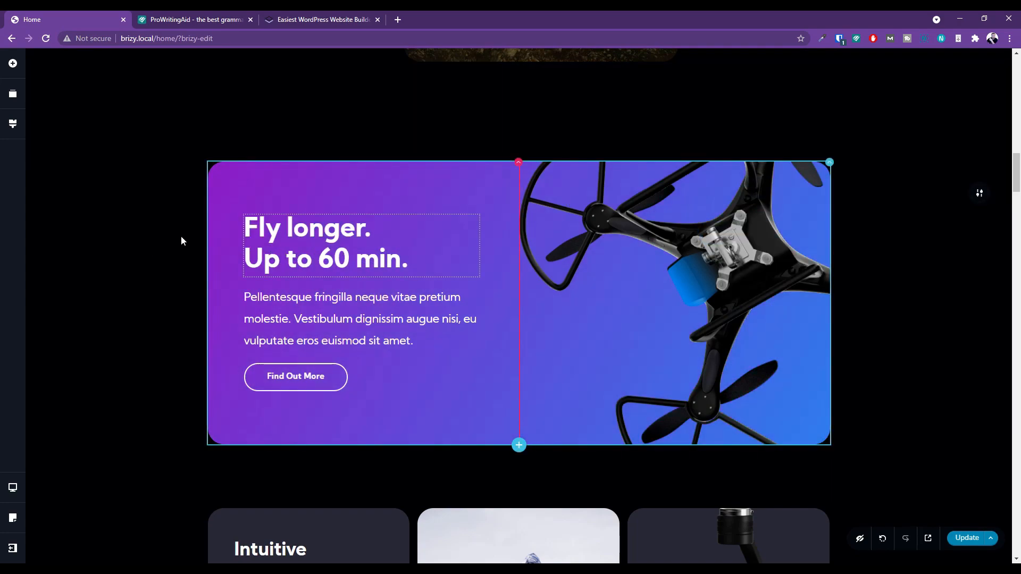
Step: Select the remote controller image in the "Intuitive Remote Controller" card to view its options
scroll(372, 289, "down", 3)
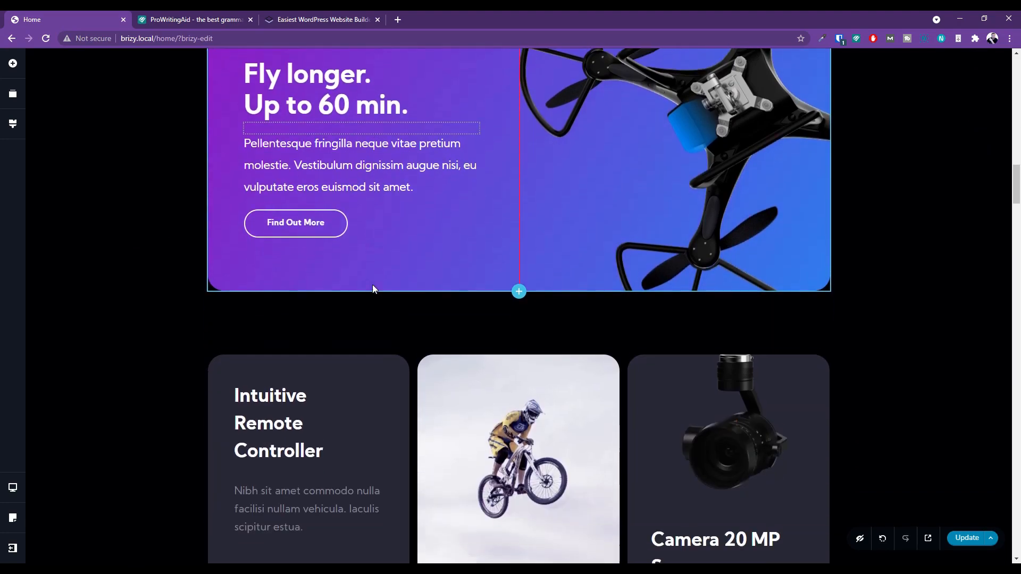
scroll(373, 287, "down", 4)
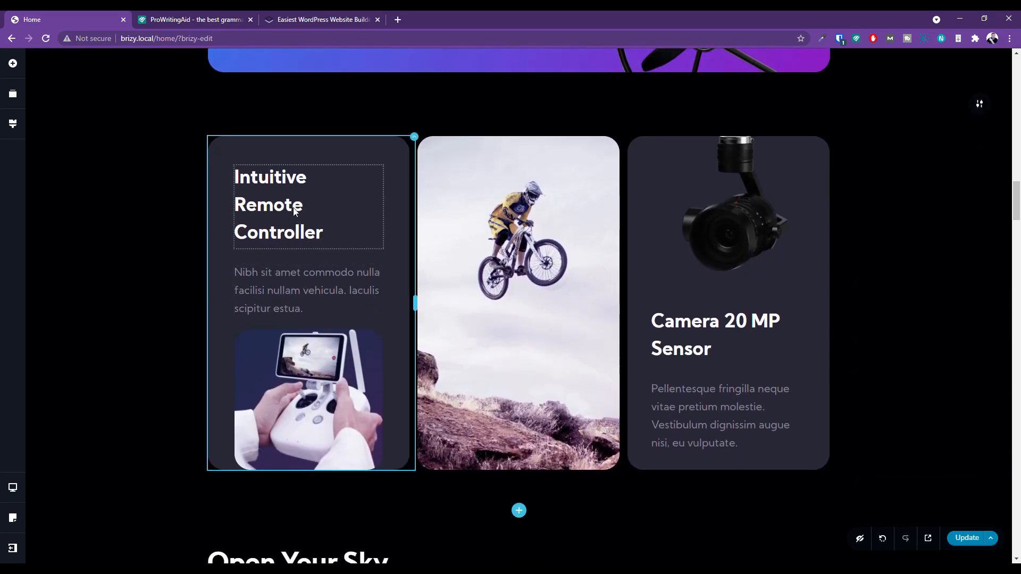
scroll(314, 280, "down", 2)
left_click(318, 292)
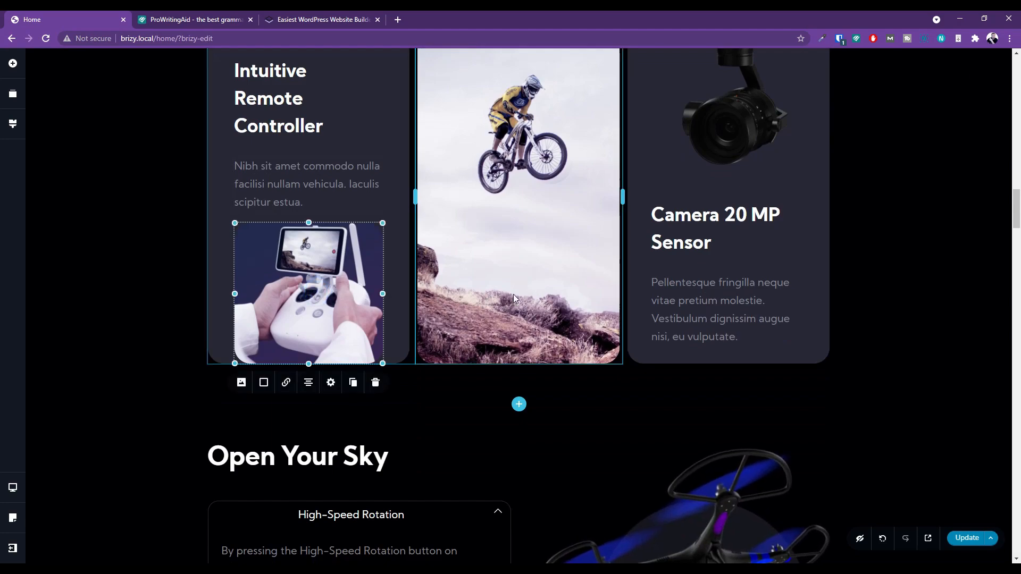
Step: Expand the "Circle Fly" and "3D/ 360° Flip" items of the accordion in the "Open Your Sky" section
scroll(514, 298, "down", 4)
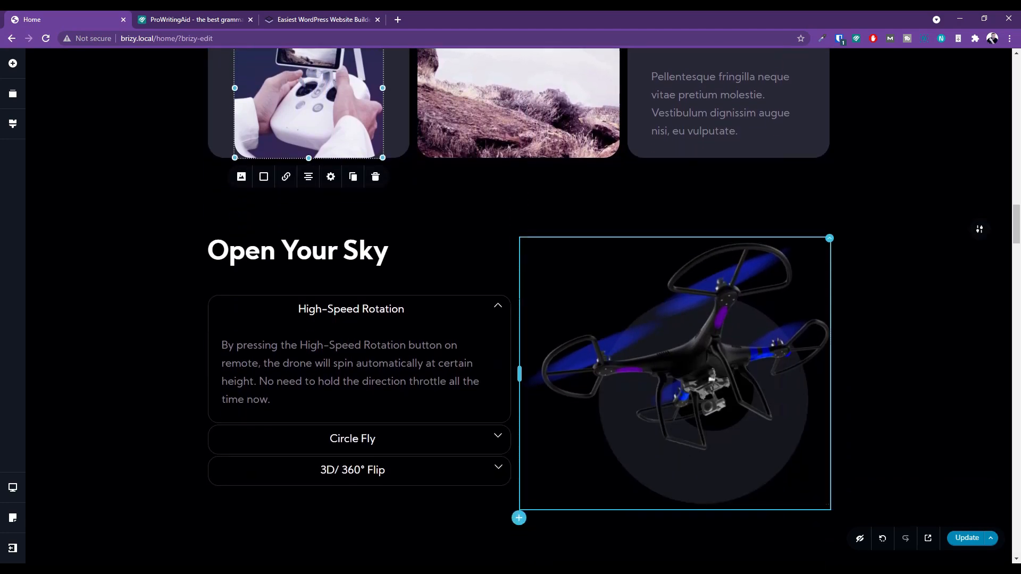
scroll(526, 297, "down", 1)
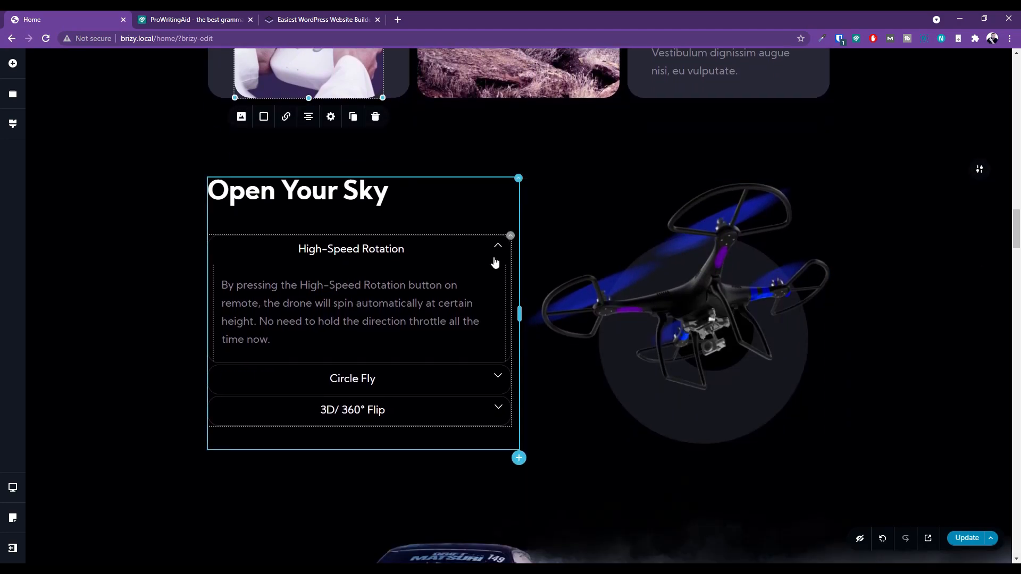
left_click(497, 376)
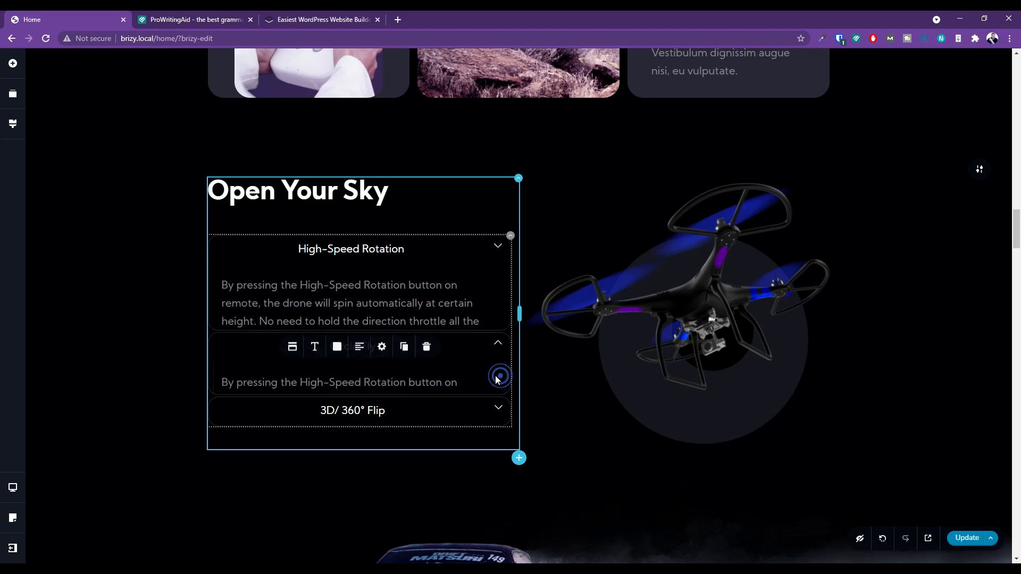
left_click(496, 408)
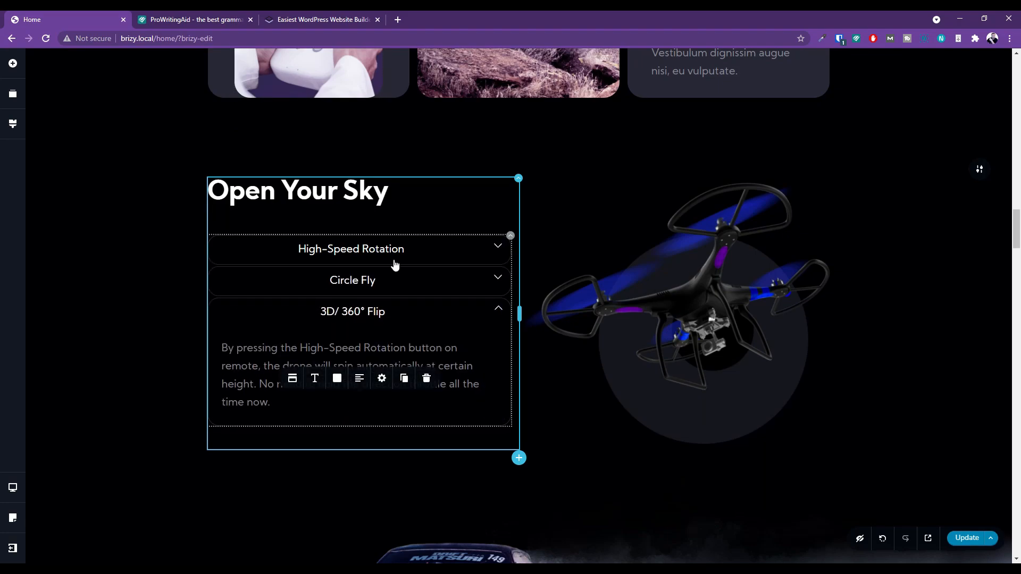
Step: View the 4K/60fps Video, HDR Video, SmartPhoto and Stabilization tabs in the camera performance section
scroll(615, 278, "down", 5)
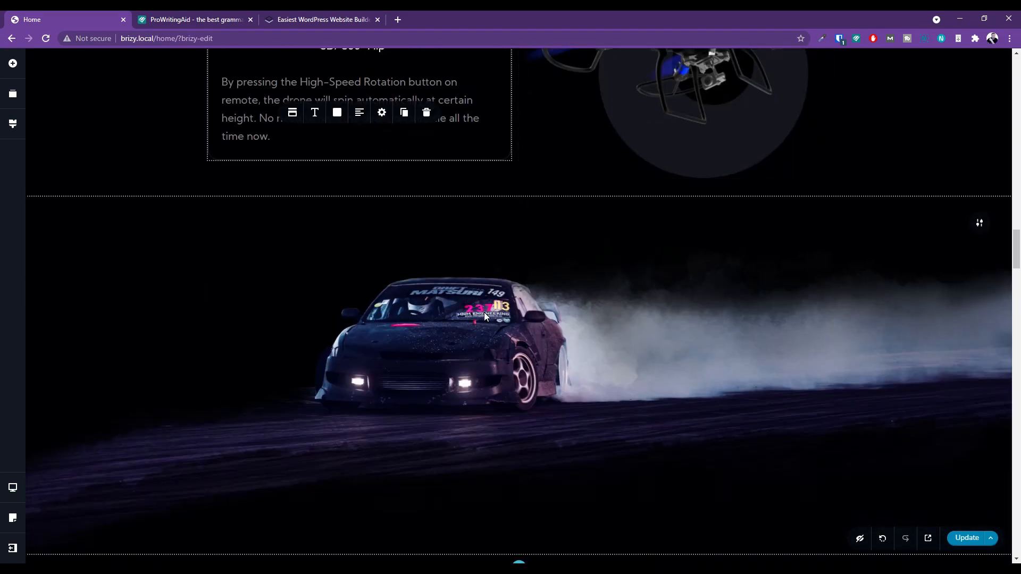
scroll(484, 311, "down", 6)
scroll(480, 313, "down", 1)
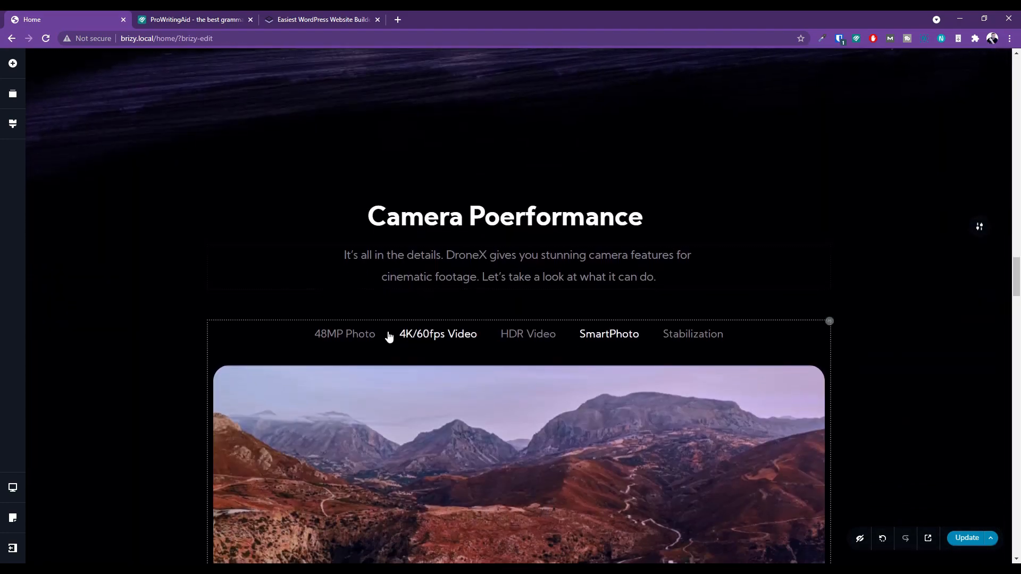
scroll(387, 337, "down", 2)
scroll(784, 245, "down", 1)
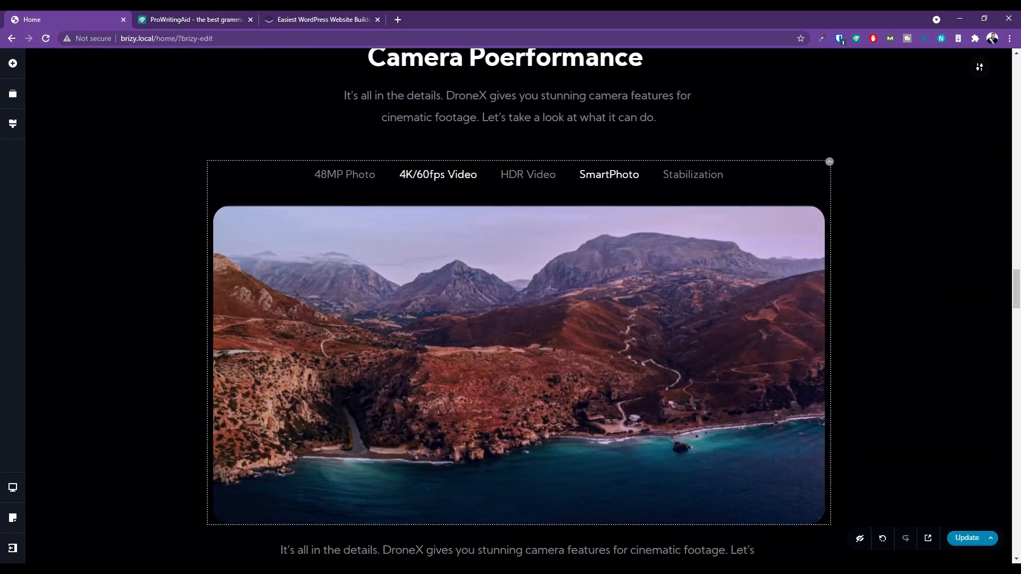
left_click(438, 174)
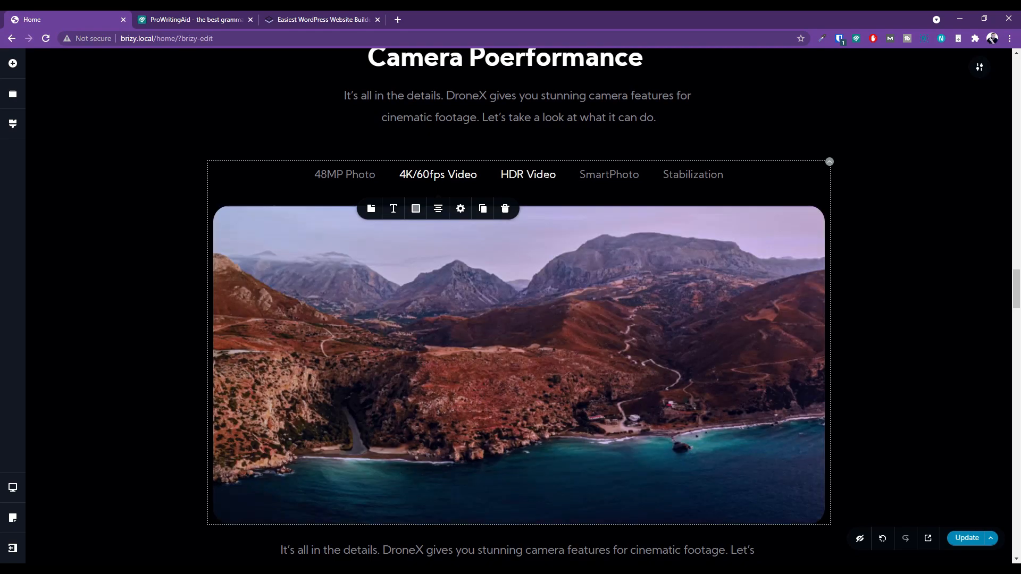
left_click(543, 174)
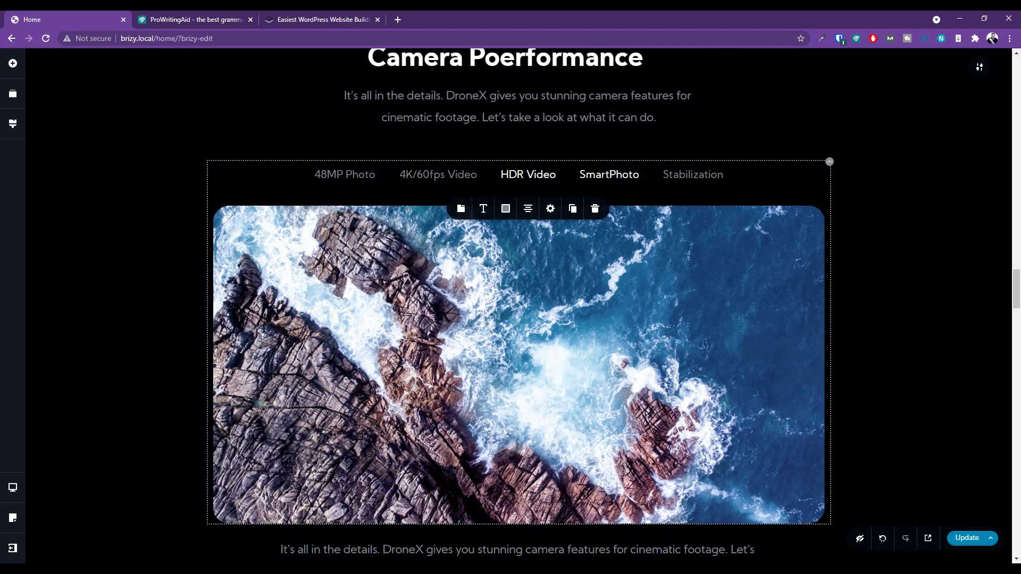
left_click(603, 175)
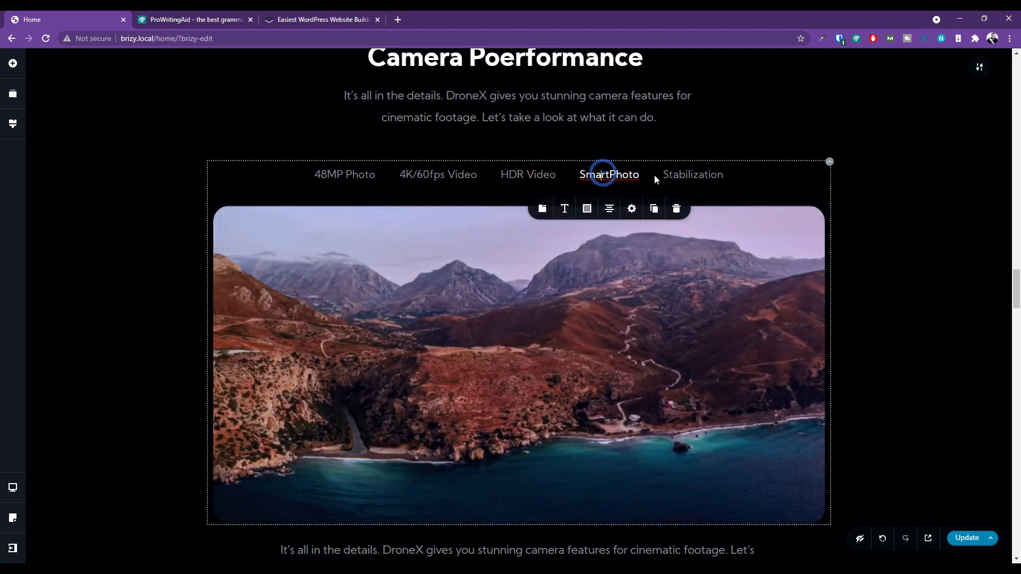
left_click(678, 174)
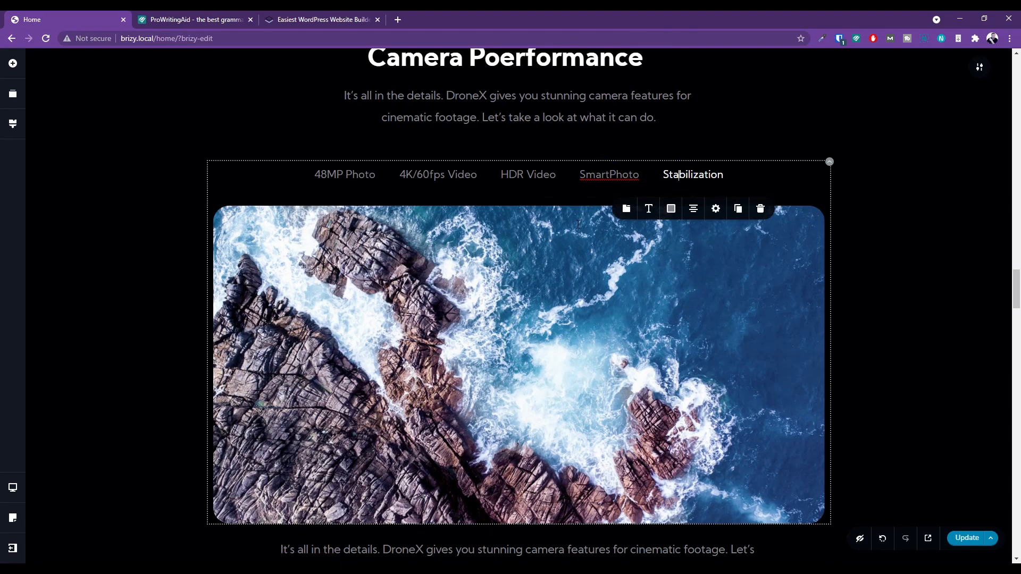
Step: Examine the page sections from the Tap Fly, Active Track and Smart Return cards down to the client reviews
scroll(505, 255, "down", 9)
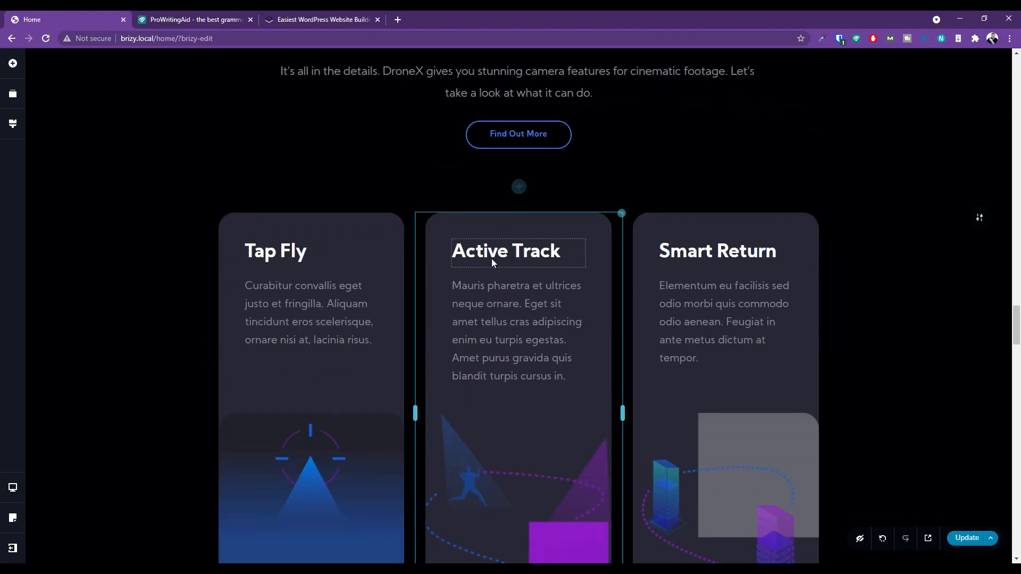
scroll(473, 270, "down", 1)
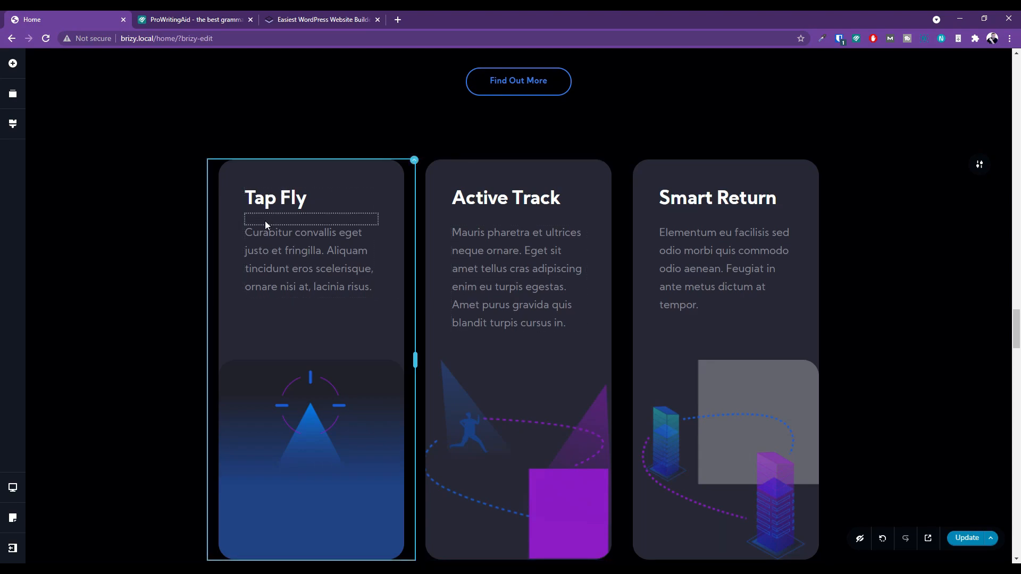
scroll(282, 287, "down", 2)
scroll(386, 355, "down", 5)
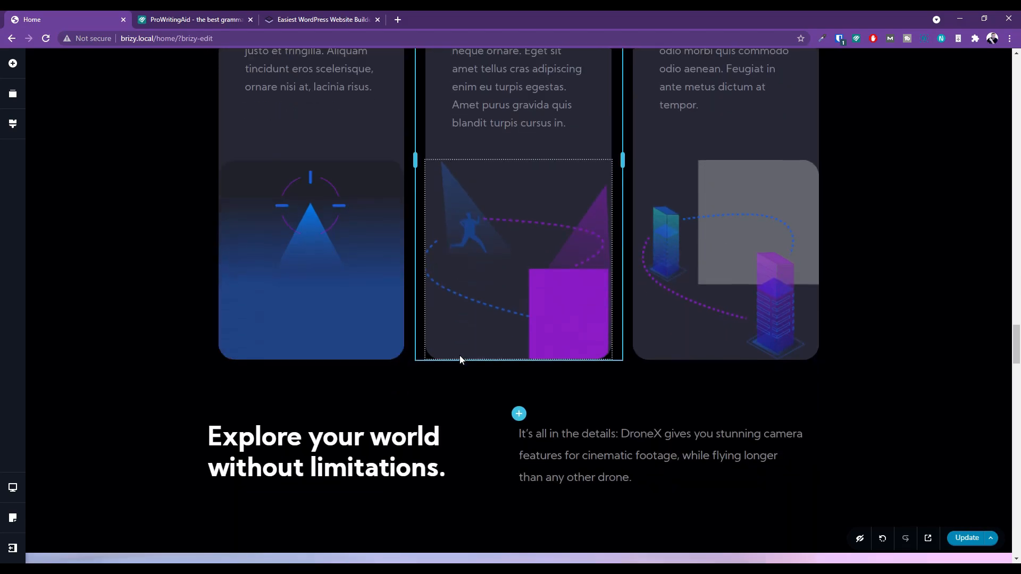
scroll(471, 364, "down", 1)
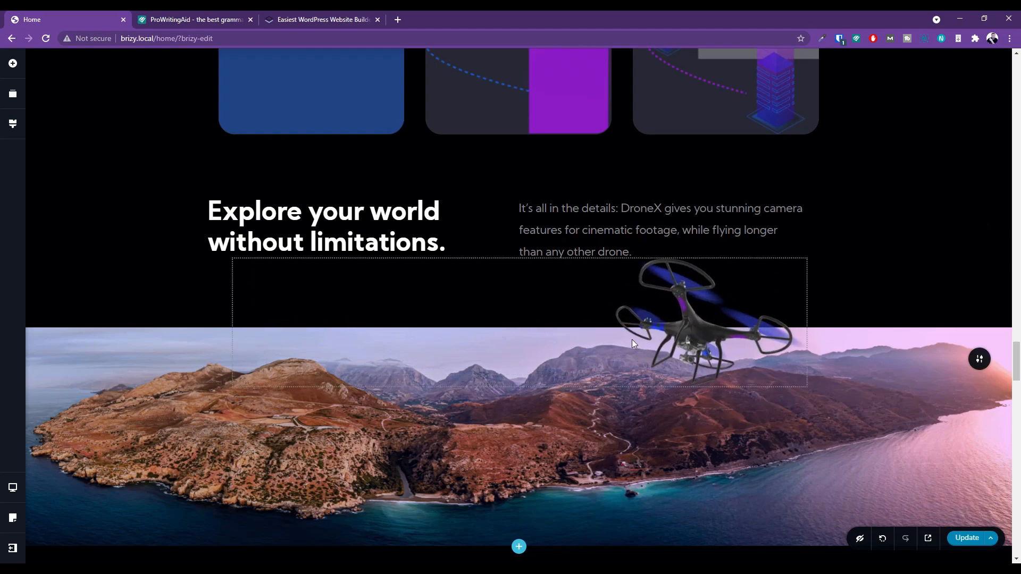
scroll(505, 340, "down", 5)
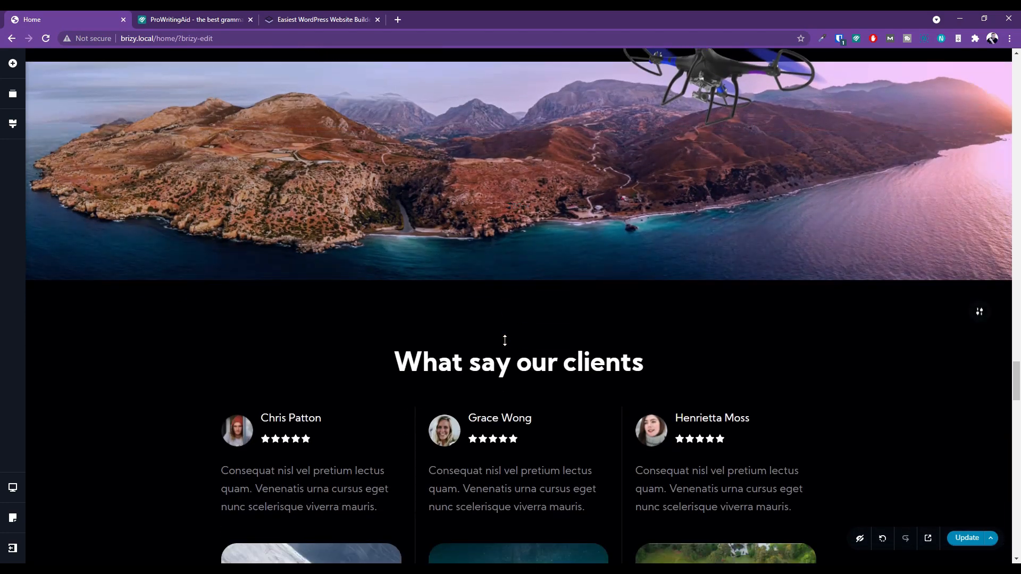
scroll(505, 340, "down", 4)
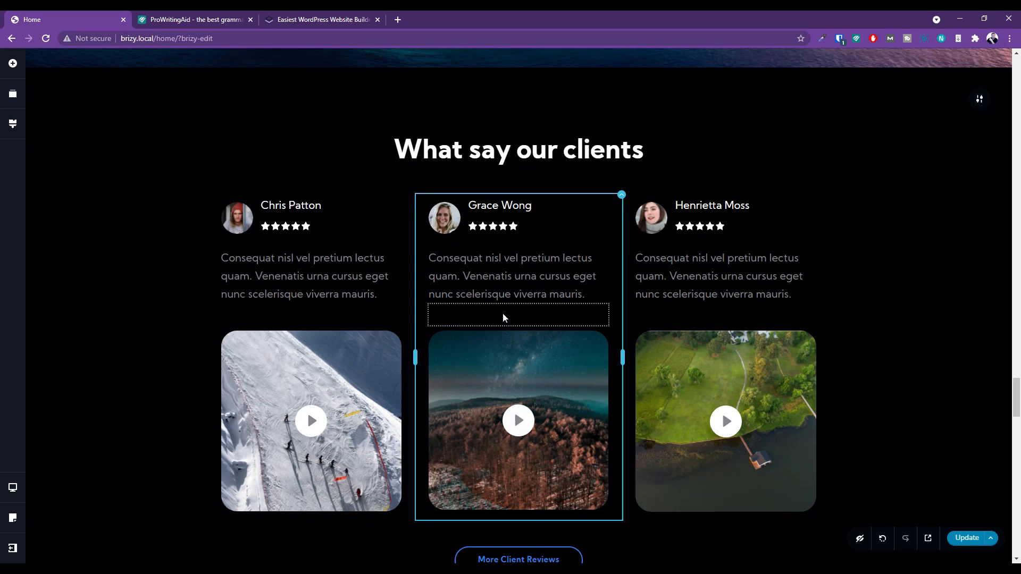
Step: Examine the suggested accessories, frequent questions, DroneX purchase and service sections, and go back up to the client reviews
scroll(426, 267, "down", 8)
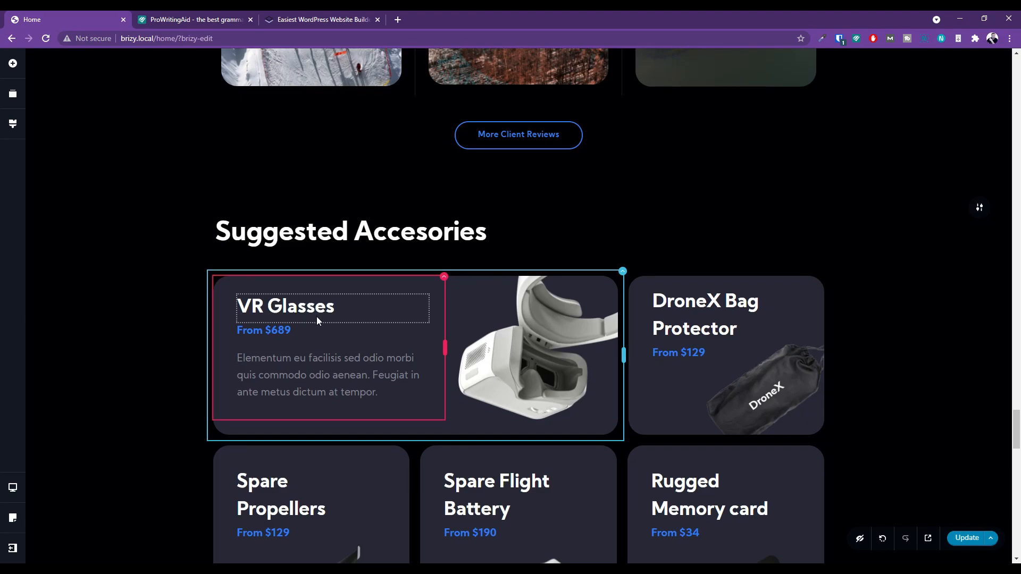
scroll(317, 317, "down", 5)
scroll(322, 344, "up", 3)
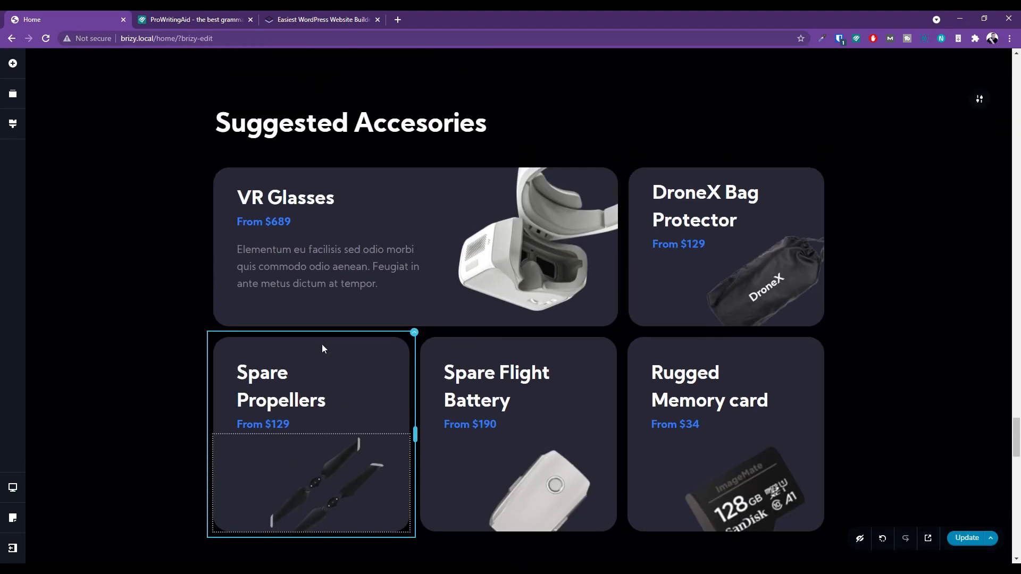
scroll(322, 346, "down", 9)
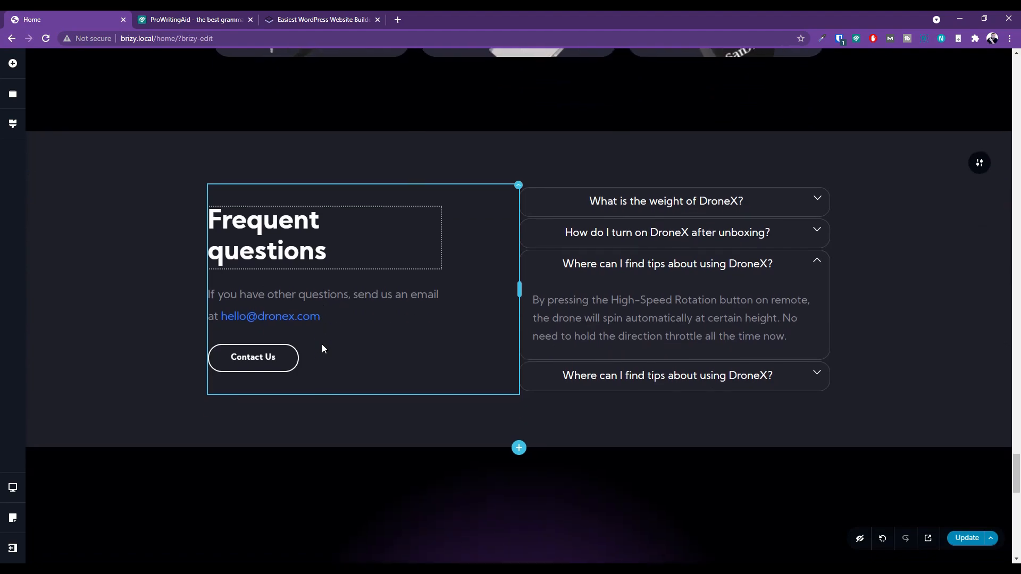
scroll(324, 343, "down", 3)
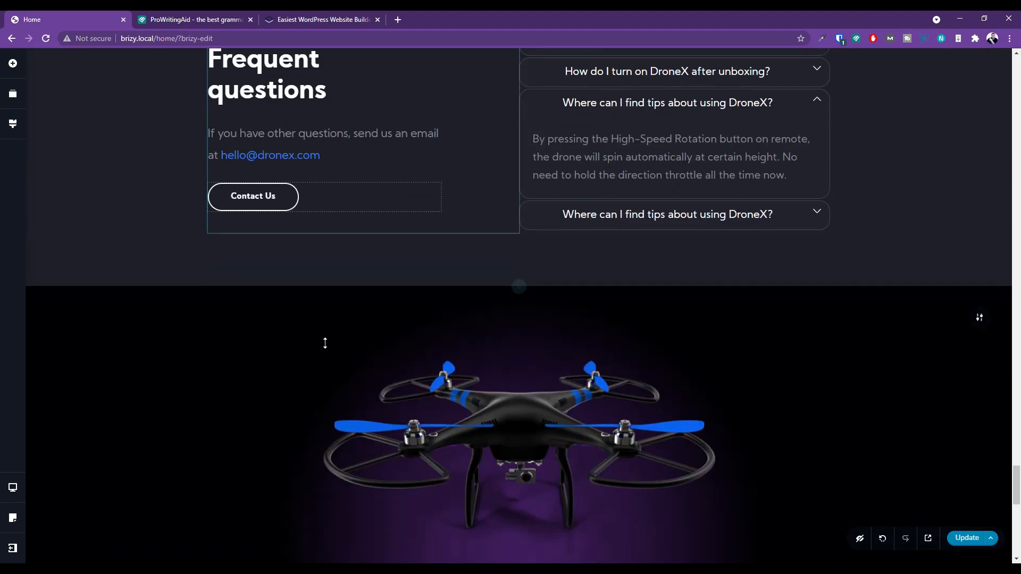
scroll(324, 346, "down", 4)
scroll(346, 355, "down", 3)
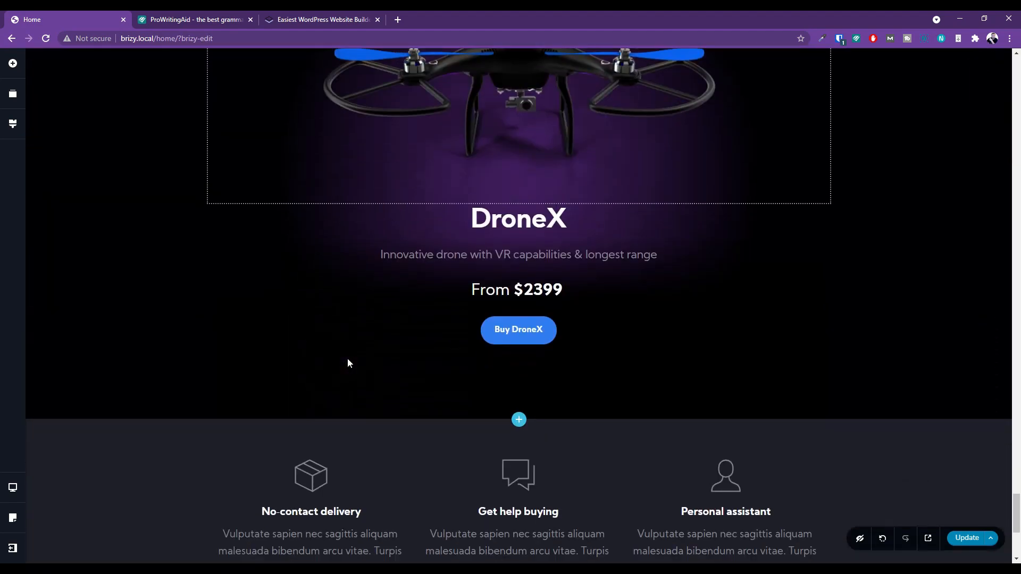
scroll(351, 366, "down", 3)
scroll(404, 365, "up", 4)
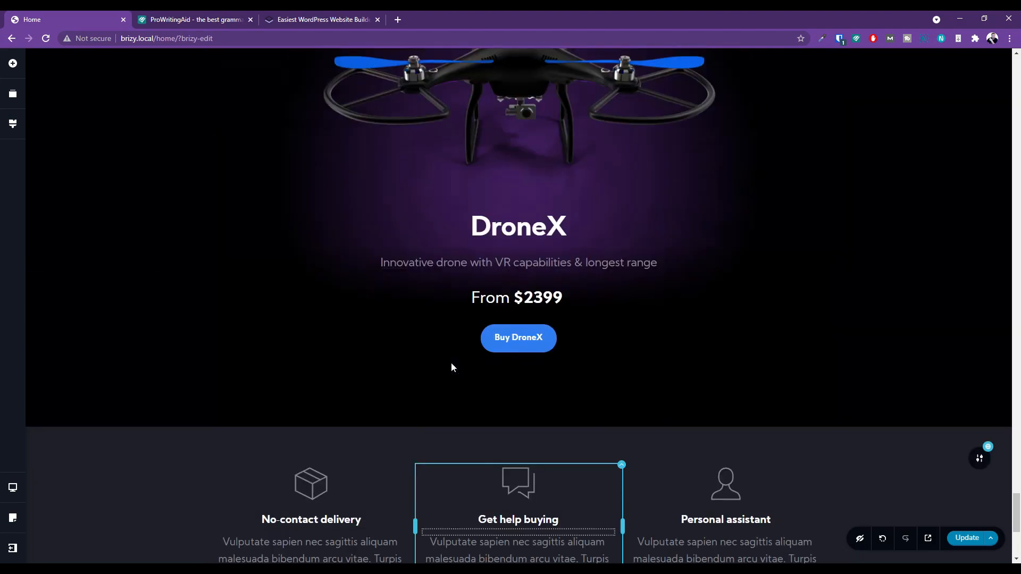
scroll(451, 363, "up", 15)
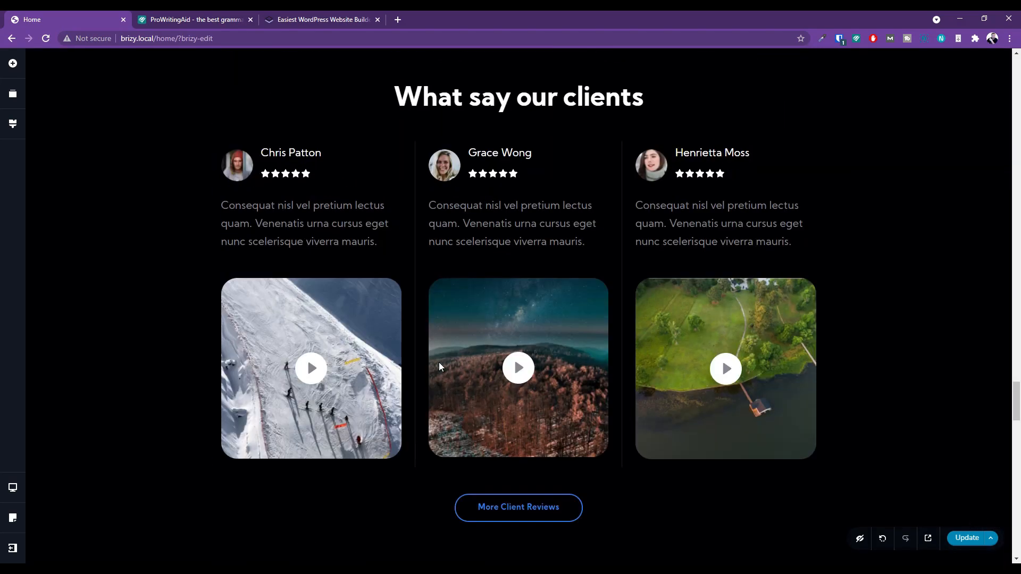
Step: View the list of available elements and look through the page sections down to the add-block area at the page's end
scroll(439, 362, "up", 15)
scroll(441, 361, "up", 20)
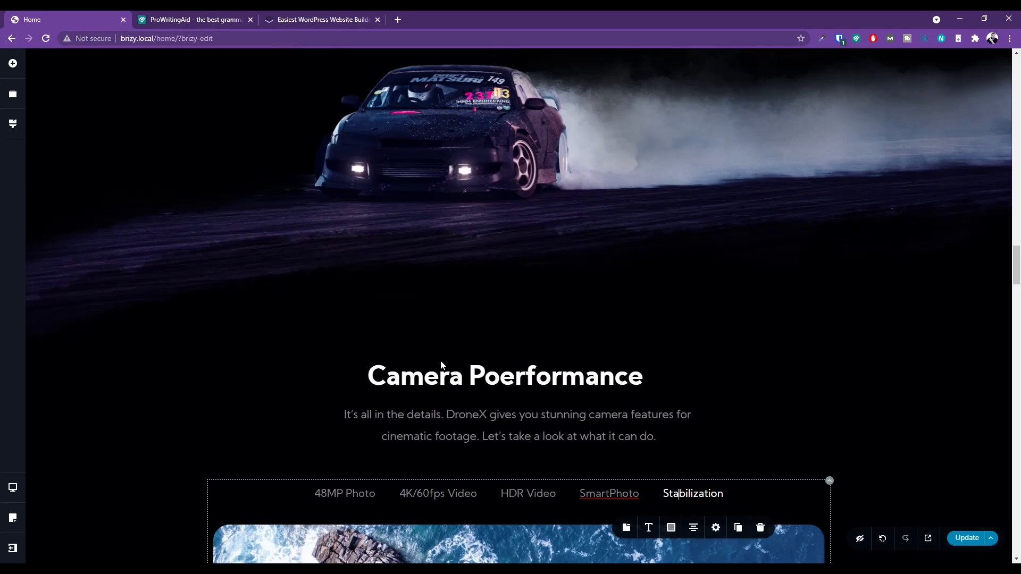
left_click(12, 65)
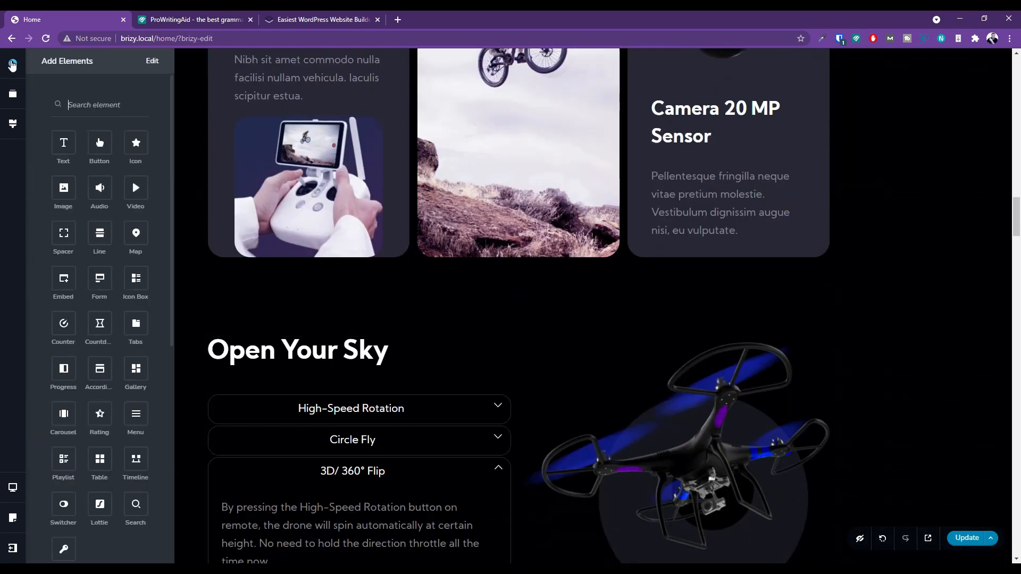
scroll(671, 271, "up", 7)
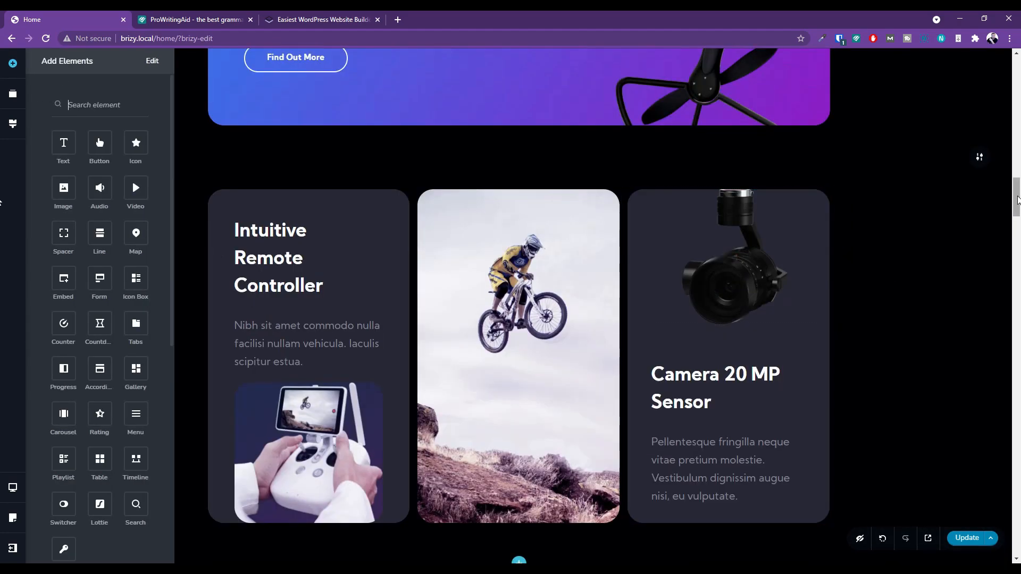
key("Home")
scroll(519, 306, "down", 20)
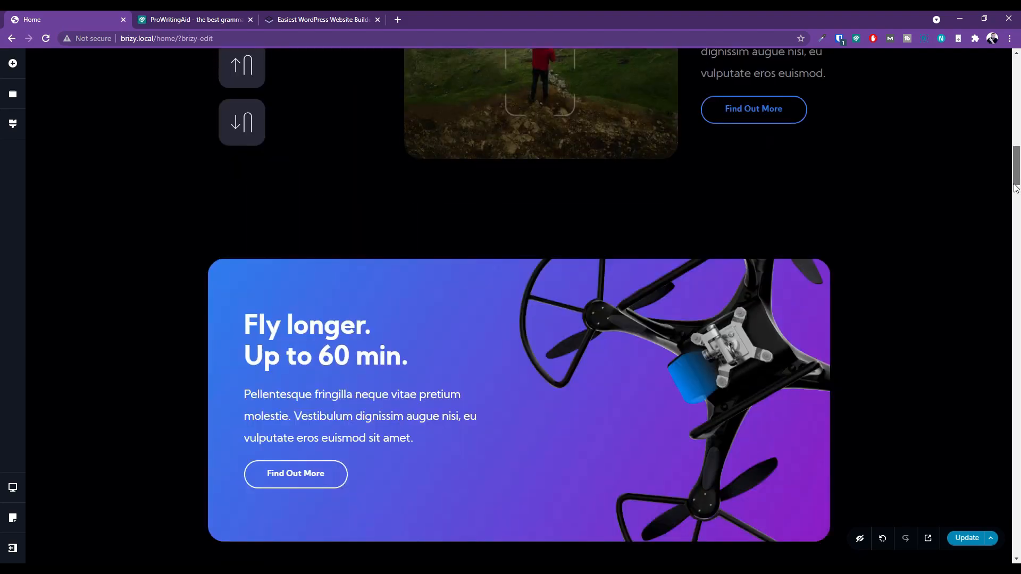
scroll(519, 306, "down", 12)
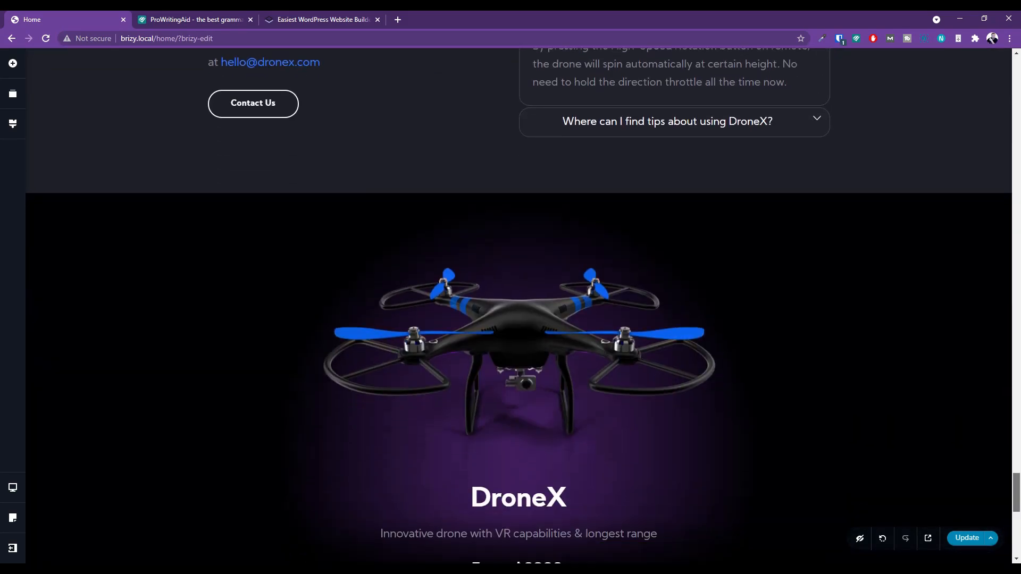
scroll(519, 306, "down", 1)
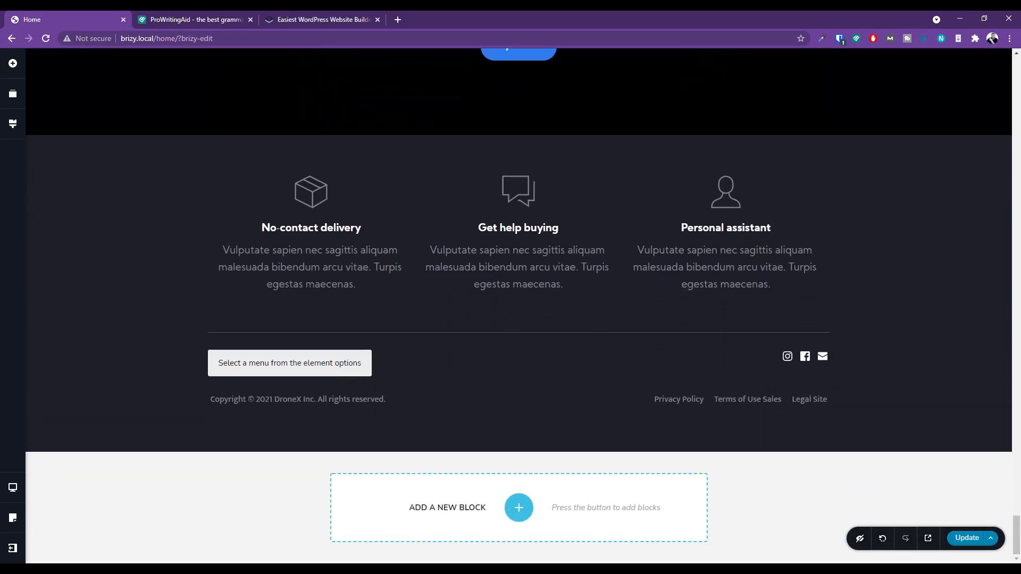
Step: Open the block library for a new block and browse the Kit #2 blocks in the Dark style
left_click(518, 508)
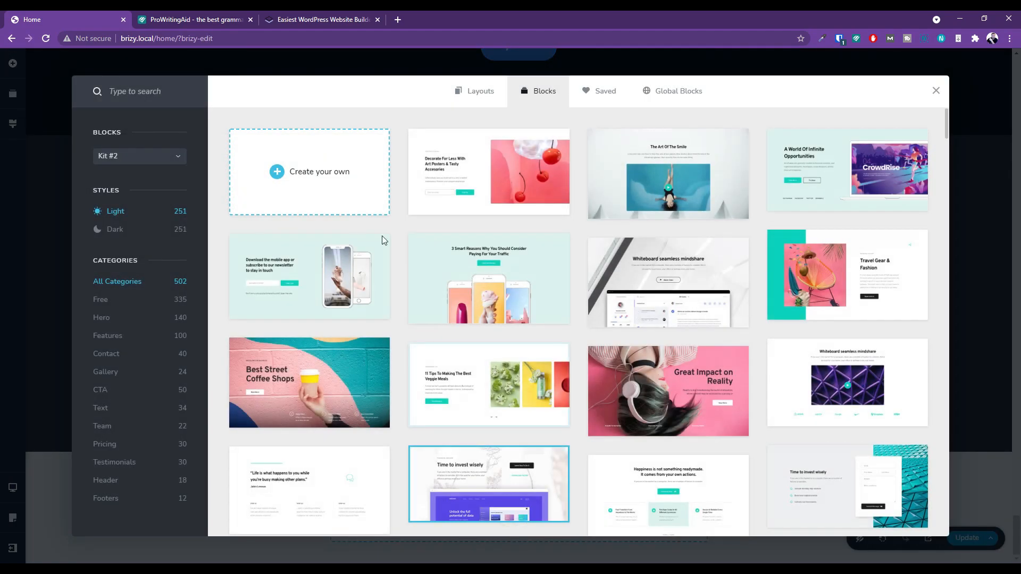
left_click(115, 235)
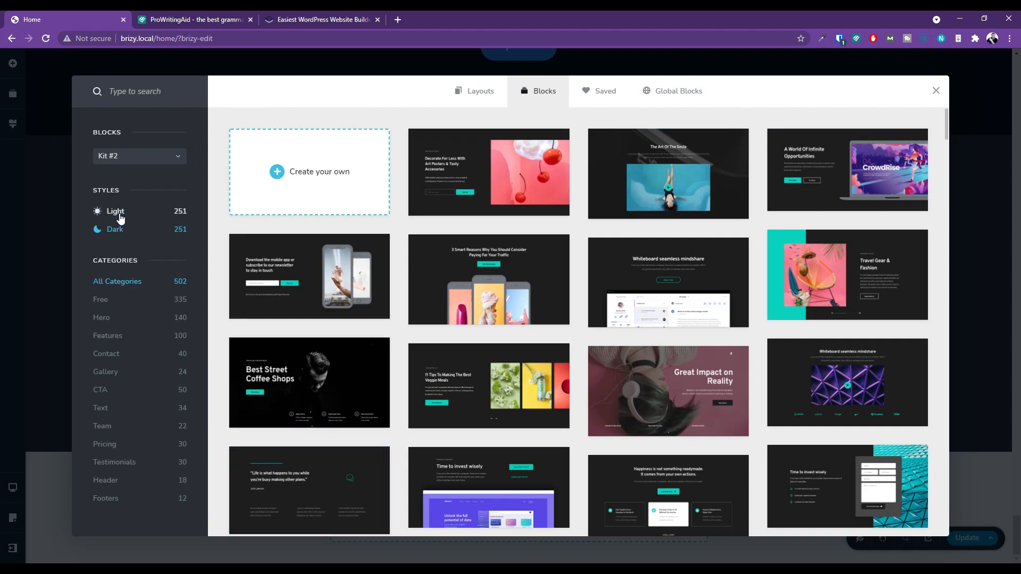
scroll(829, 427, "down", 6)
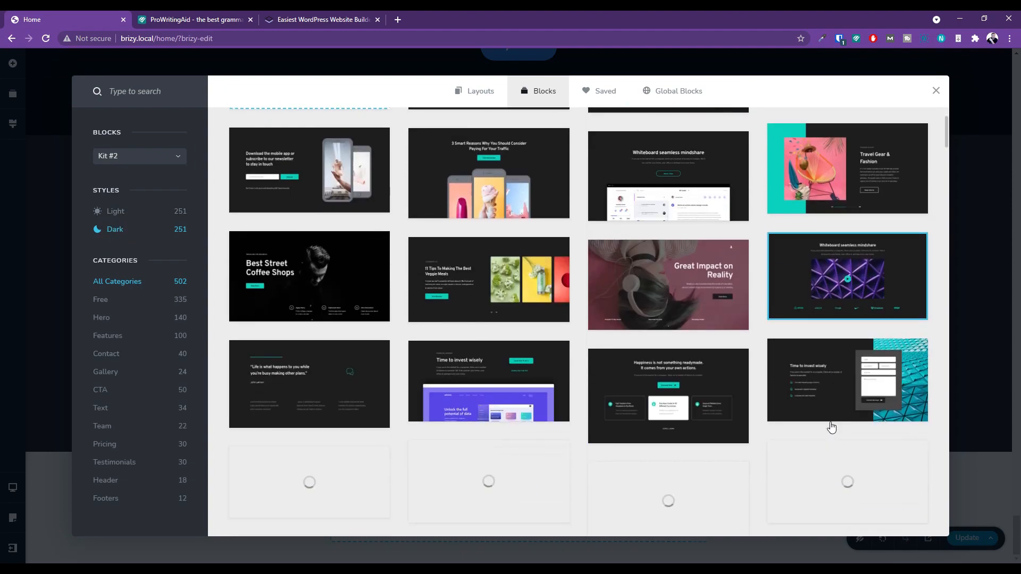
scroll(831, 427, "down", 6)
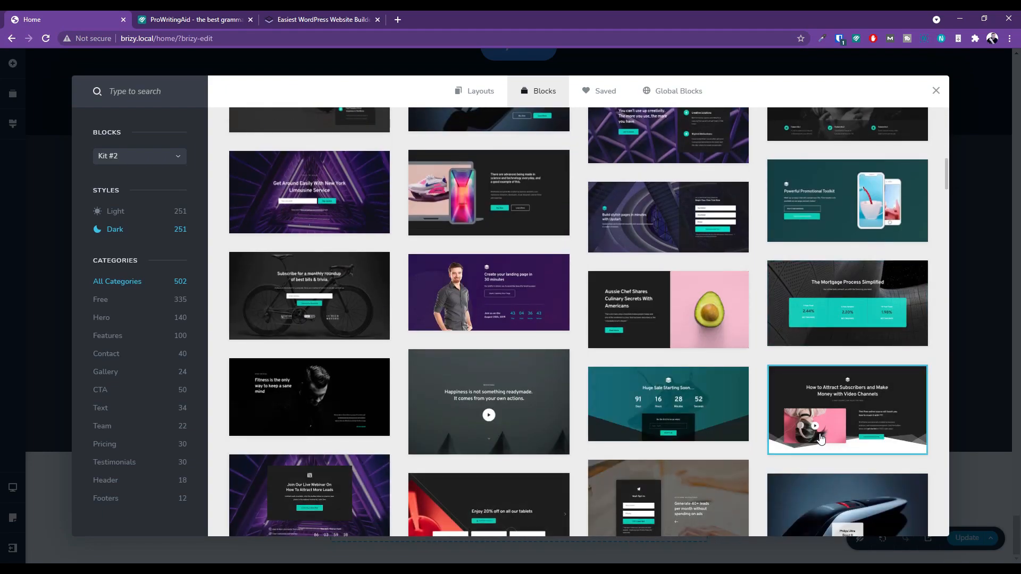
Step: Browse the ready-made page layouts across all categories in the library
left_click(475, 96)
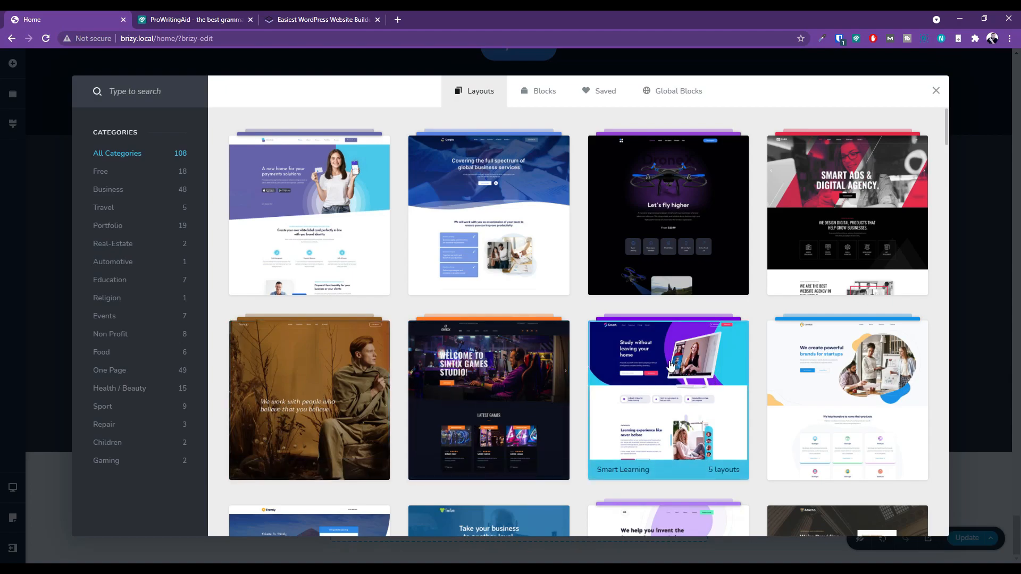
scroll(869, 394, "down", 4)
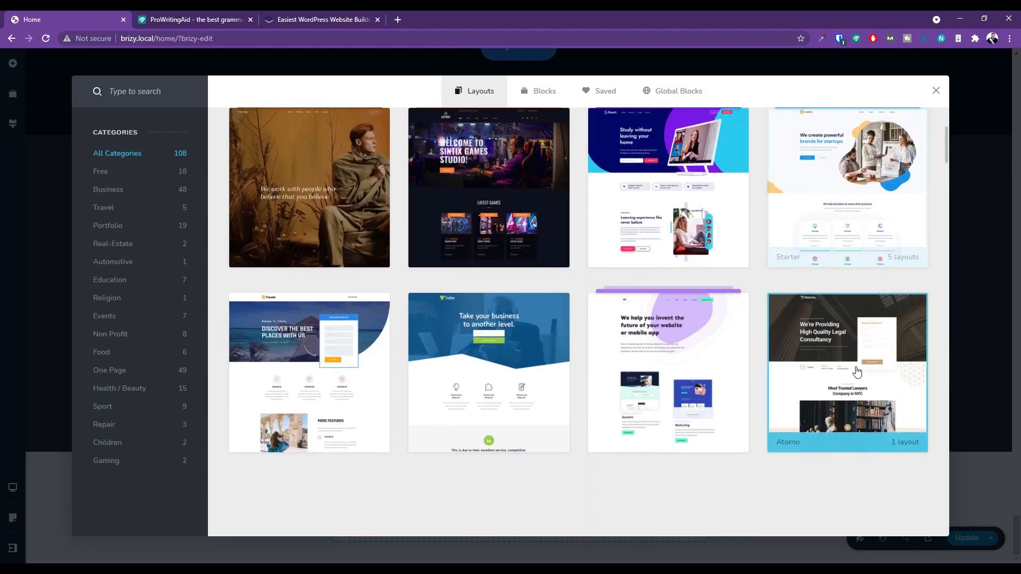
scroll(621, 375, "down", 15)
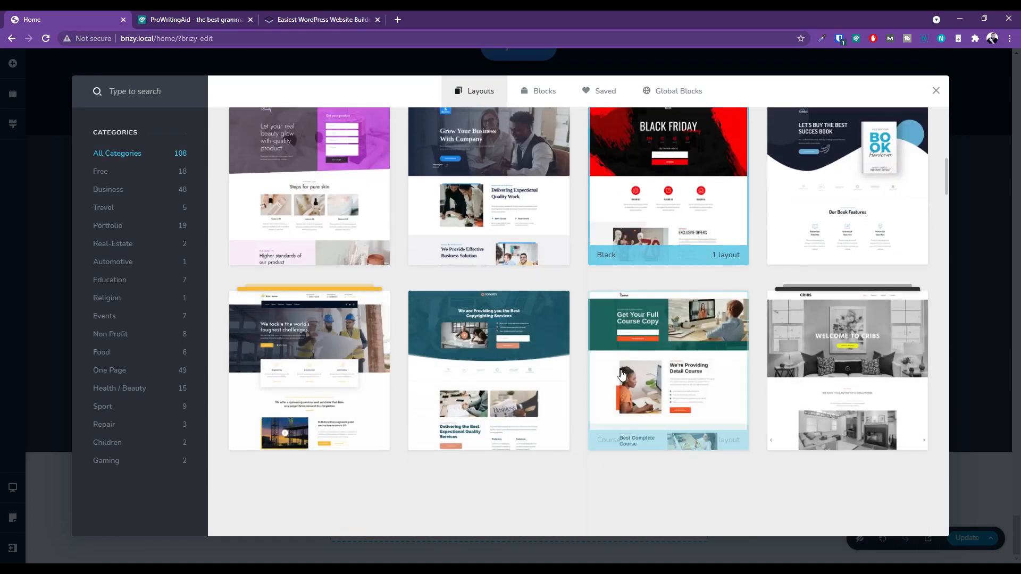
scroll(622, 375, "down", 5)
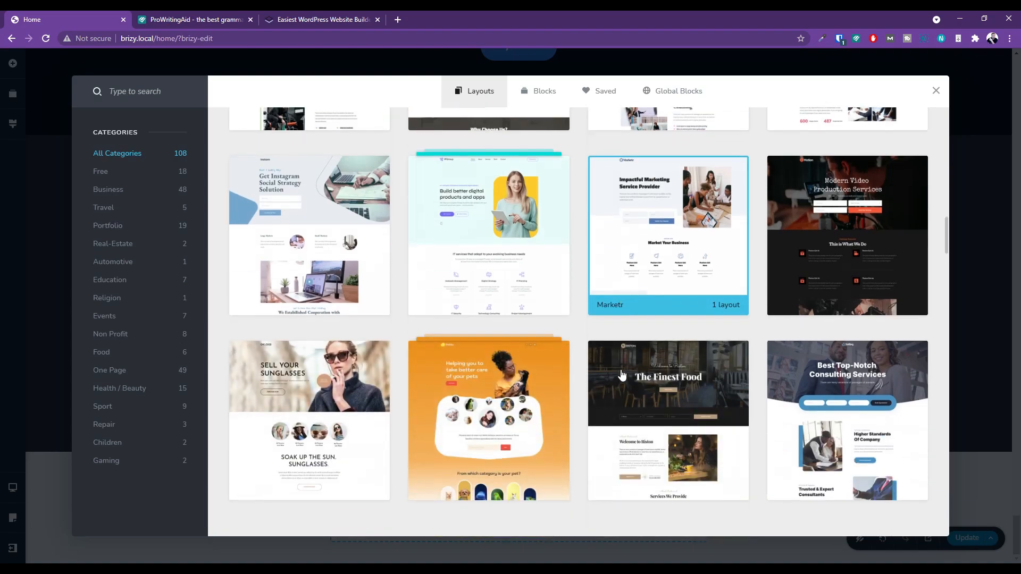
scroll(619, 387, "down", 3)
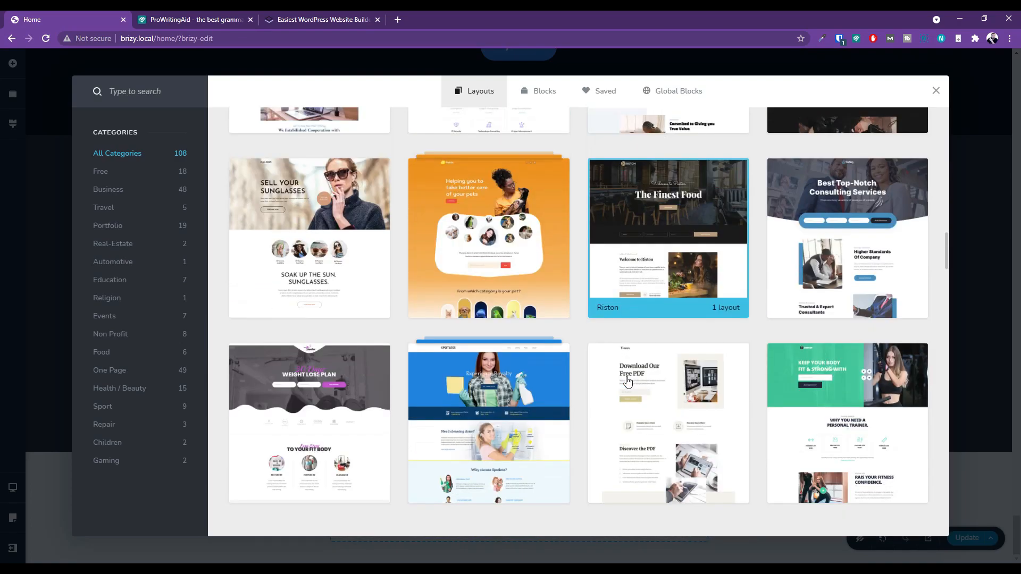
scroll(628, 382, "up", 15)
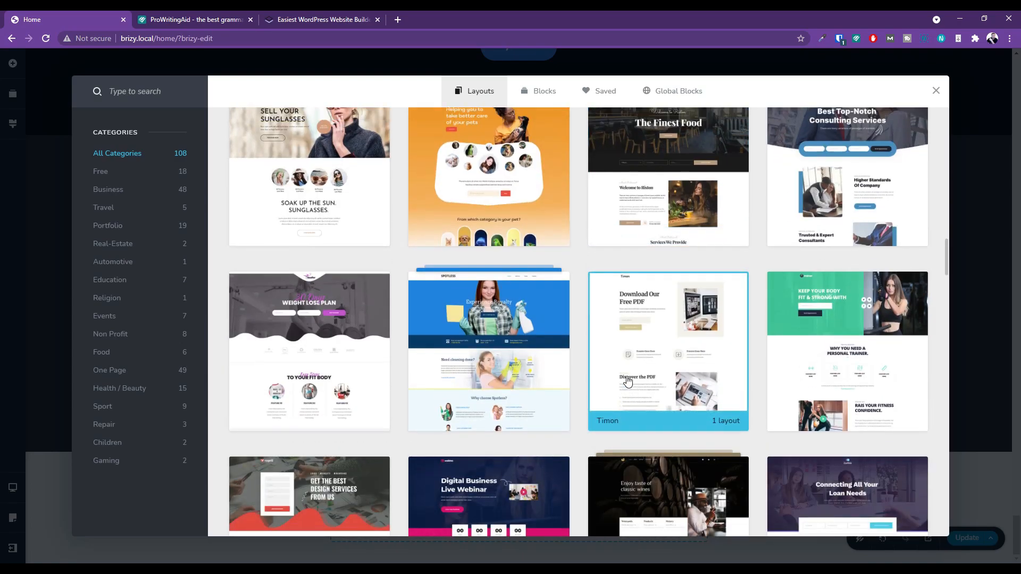
scroll(628, 382, "up", 8)
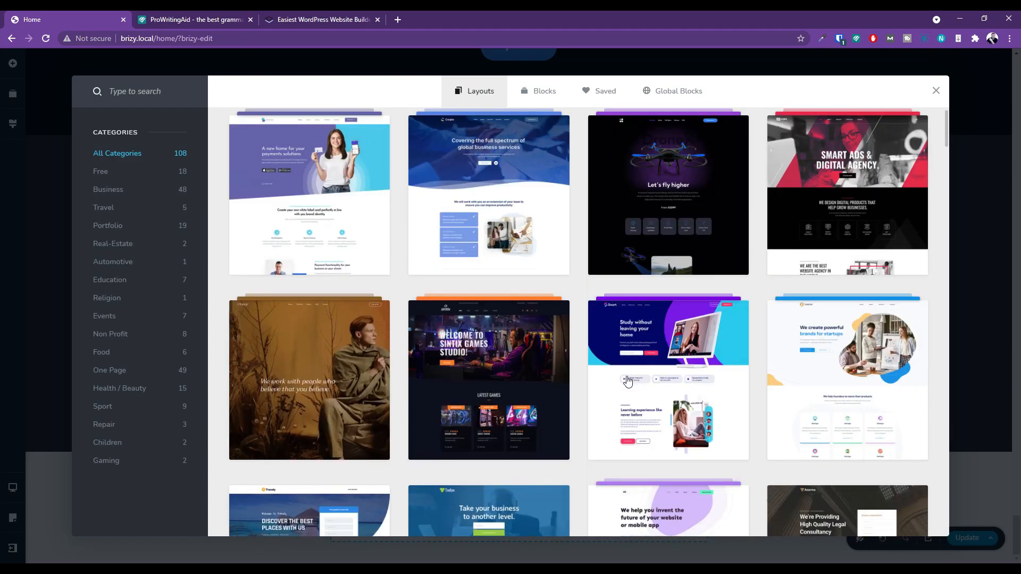
Step: Return to the dark Kit #2 blocks, browse them, and close the library without adding anything
left_click(534, 96)
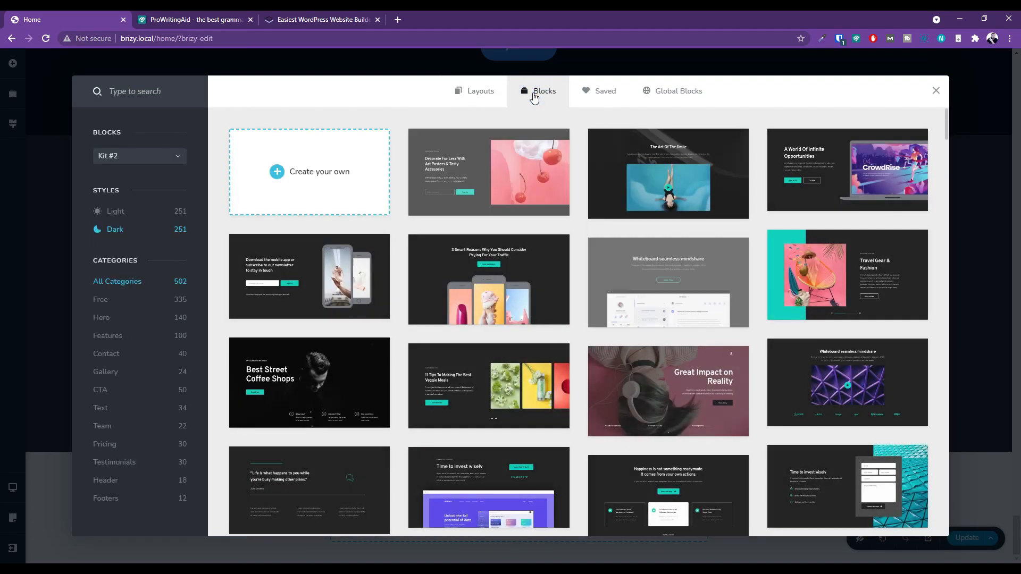
scroll(698, 362, "down", 15)
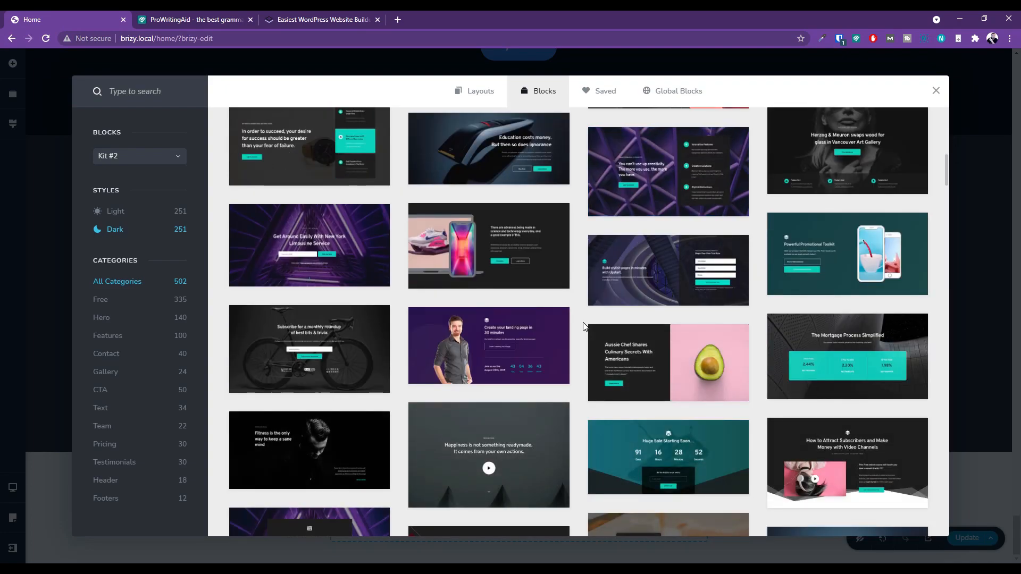
scroll(483, 339, "up", 1)
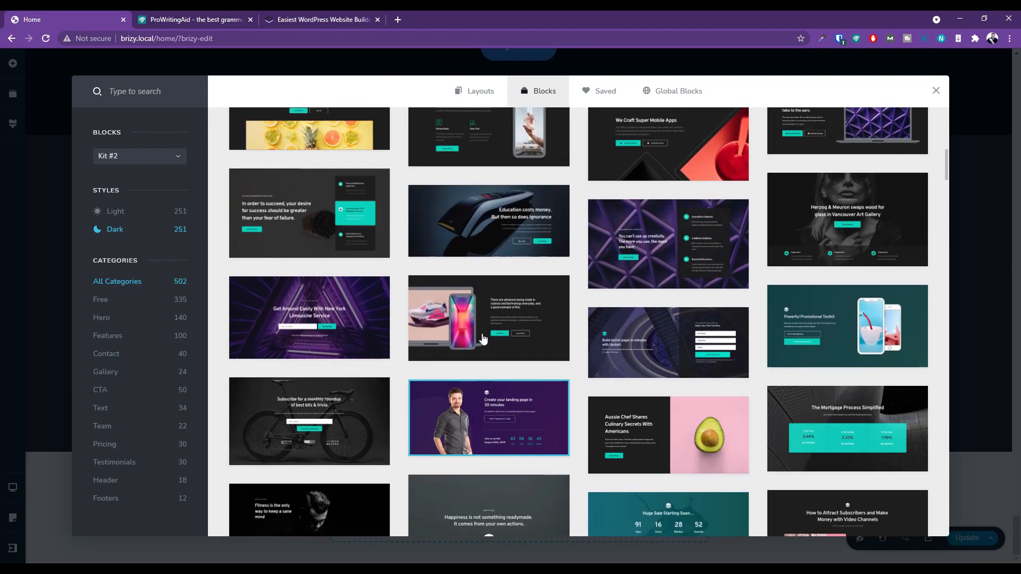
scroll(483, 339, "up", 14)
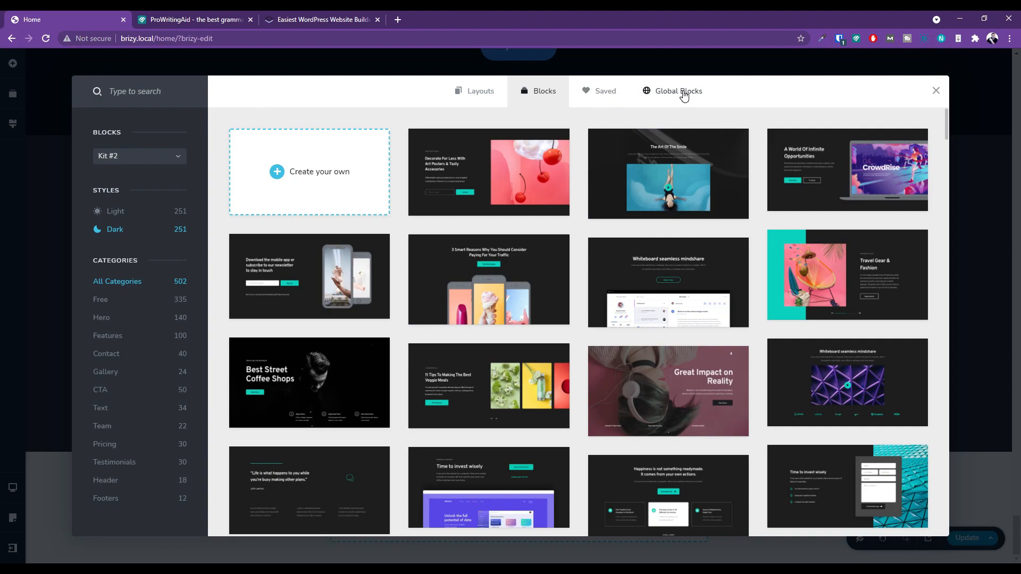
left_click(935, 92)
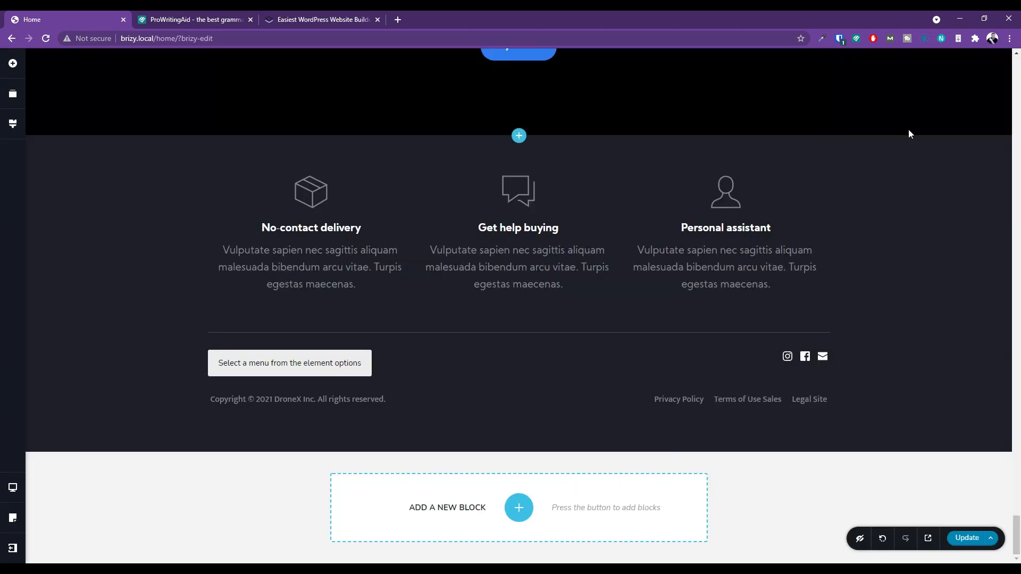
Step: View the block options of the "Suggested Accesories" section, and go back up to the page header
scroll(845, 184, "up", 6)
scroll(844, 190, "up", 15)
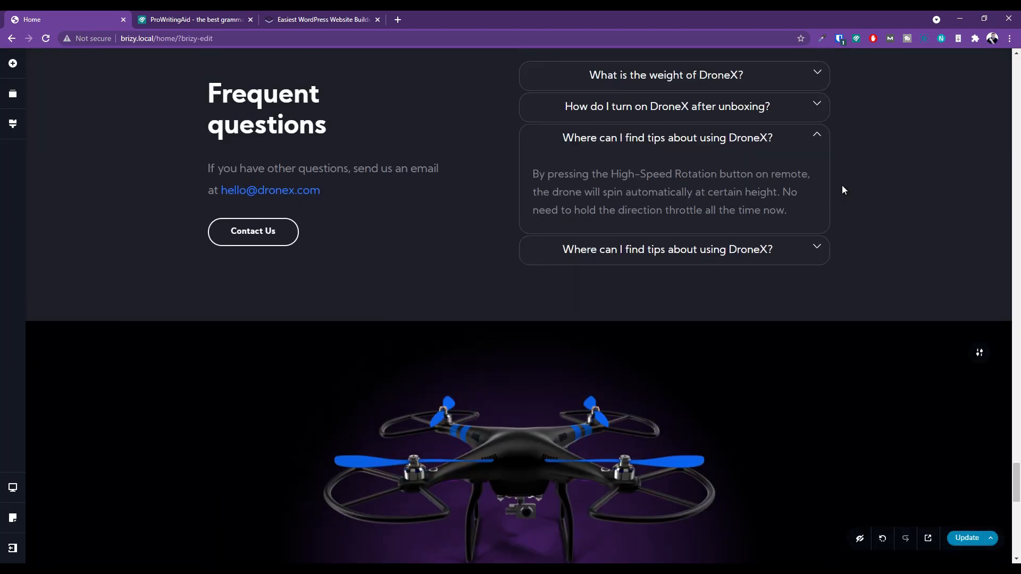
scroll(842, 190, "down", 3)
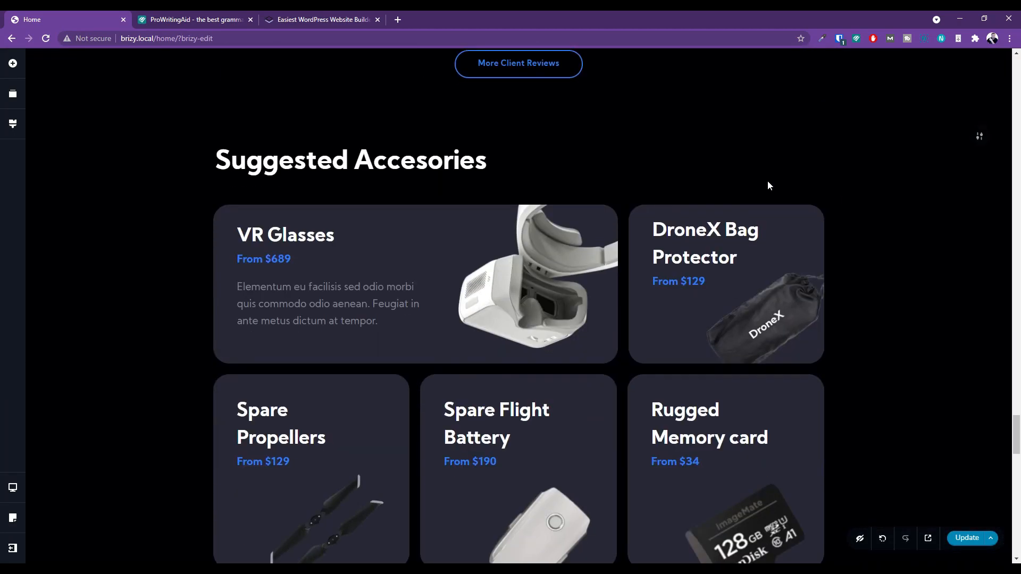
mouse_move(980, 141)
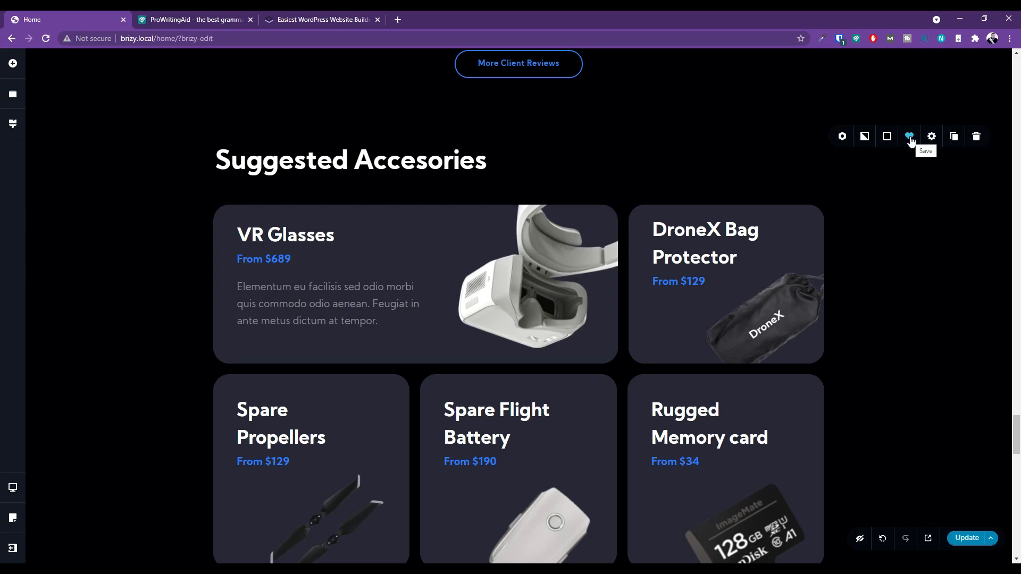
scroll(911, 209, "up", 20)
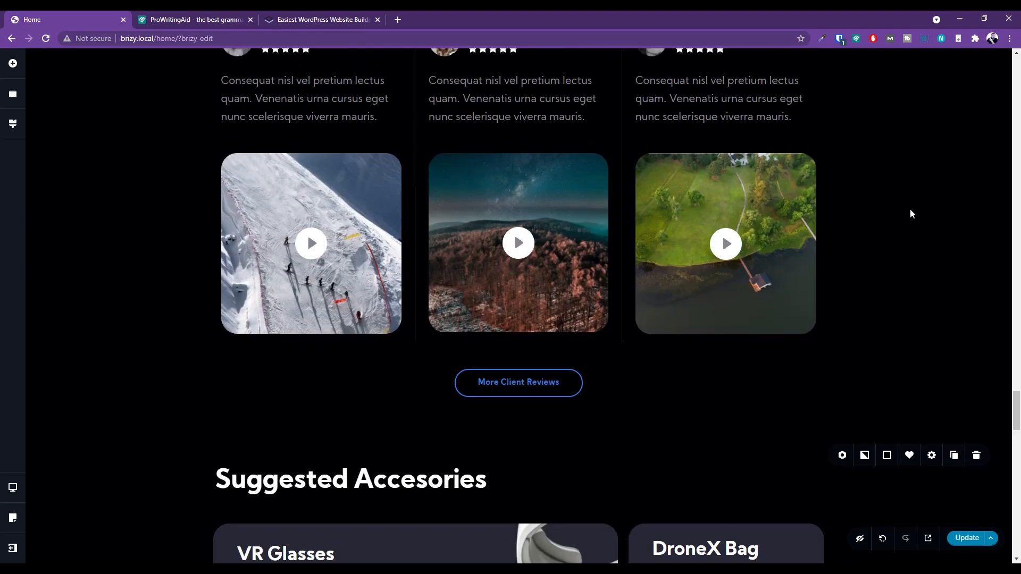
scroll(911, 213, "up", 20)
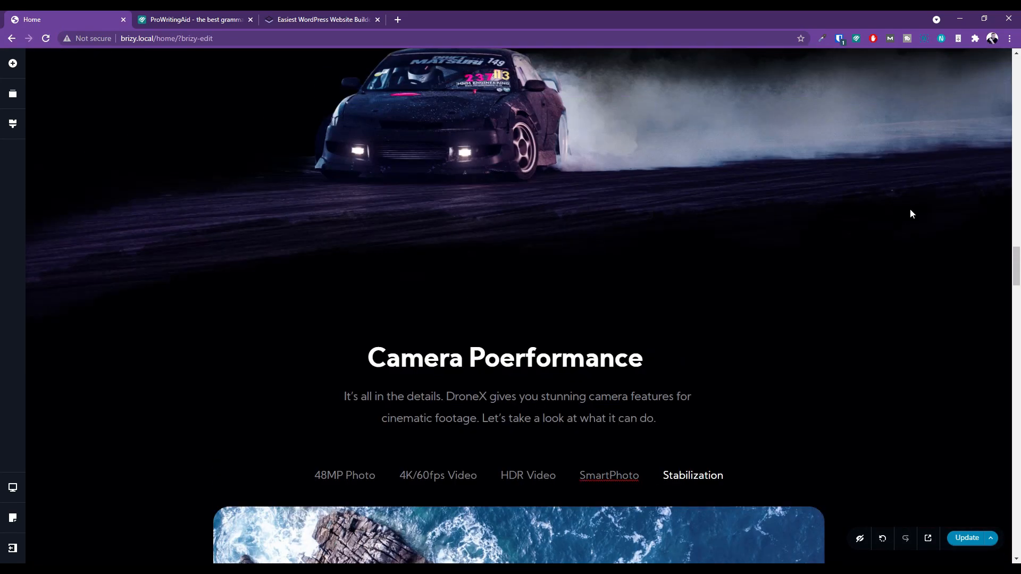
scroll(911, 214, "up", 20)
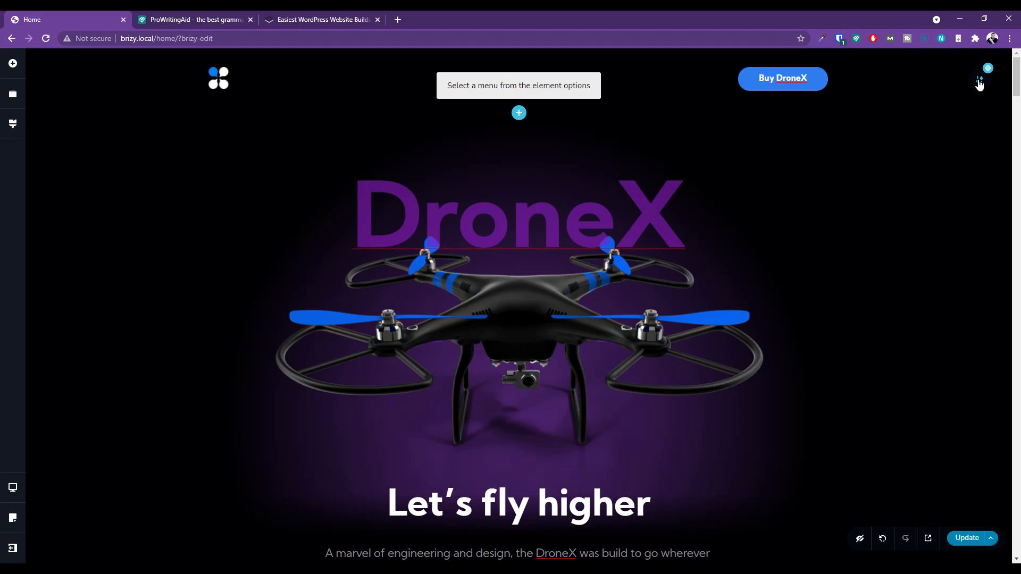
Step: Close the ProWritingAid browser tab and open the display conditions of the global header block
left_click(250, 20)
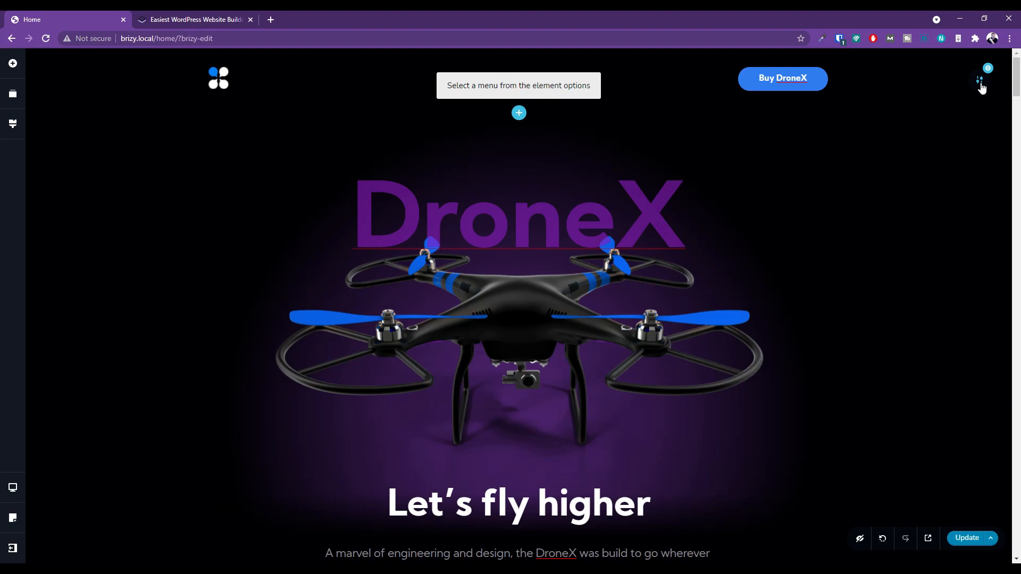
mouse_move(982, 87)
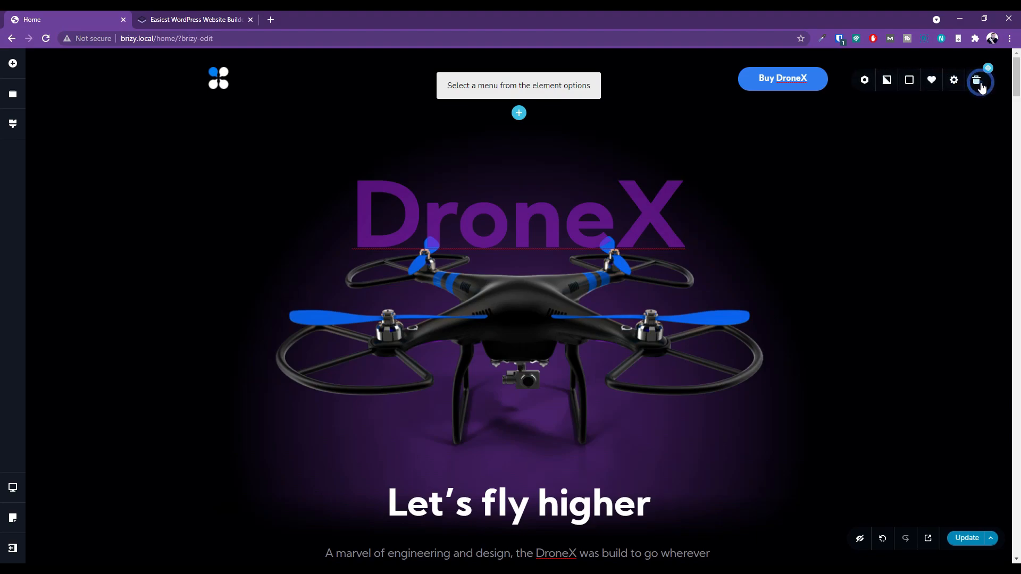
left_click(865, 81)
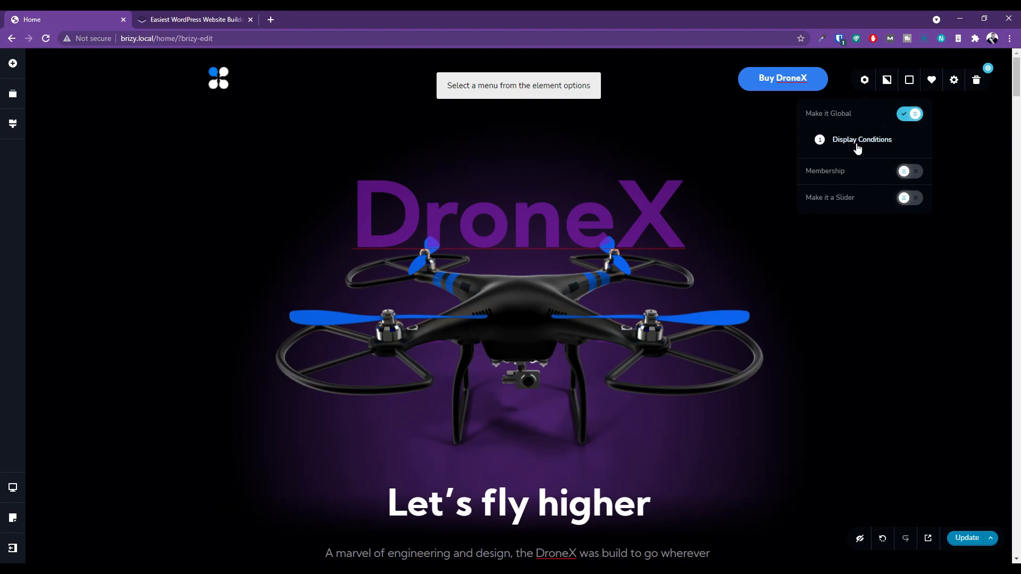
left_click(857, 144)
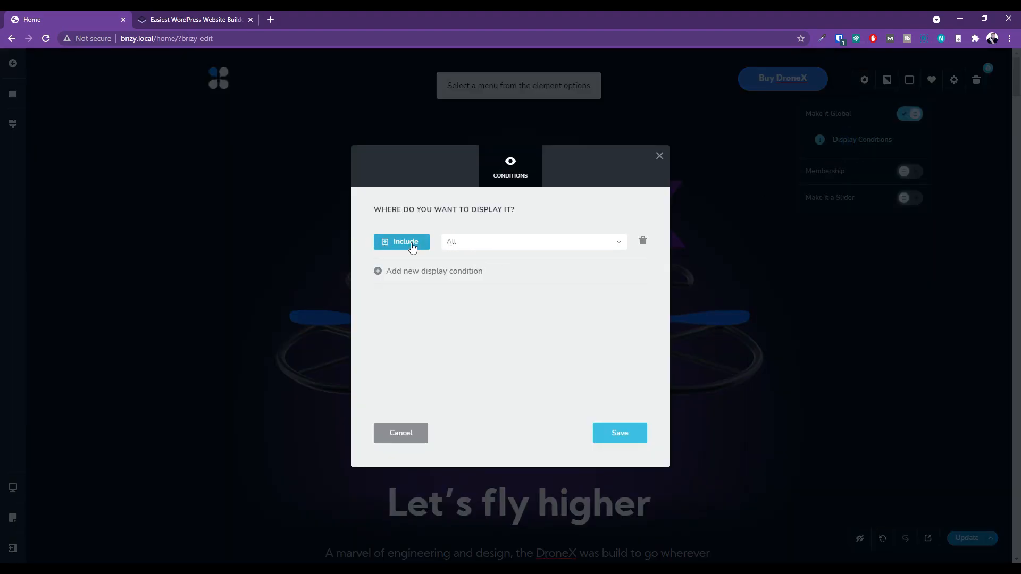
Step: View the page types available for the header's Include condition, leaving it set to All
left_click(477, 242)
scroll(477, 305, "down", 5)
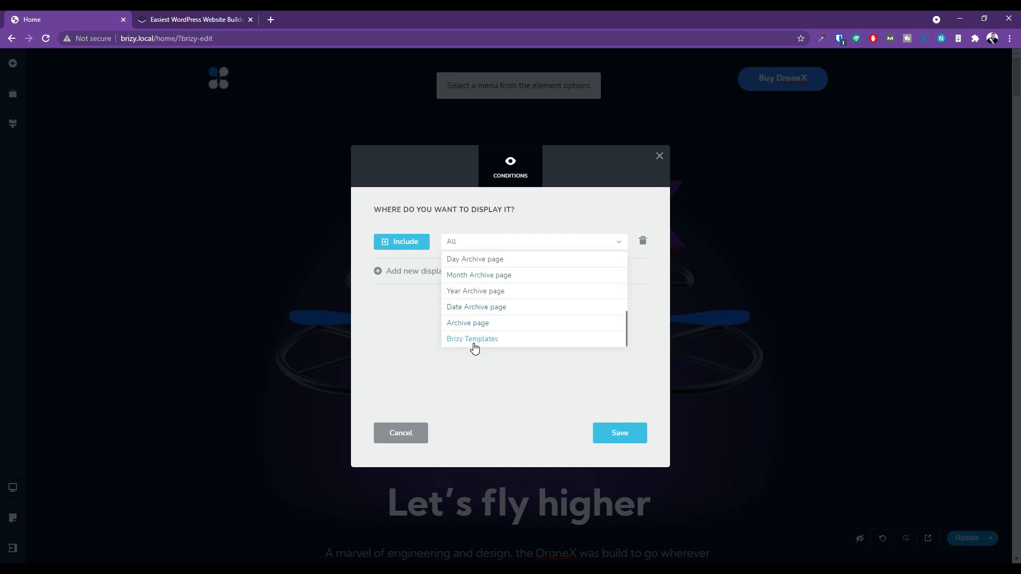
scroll(475, 348, "up", 5)
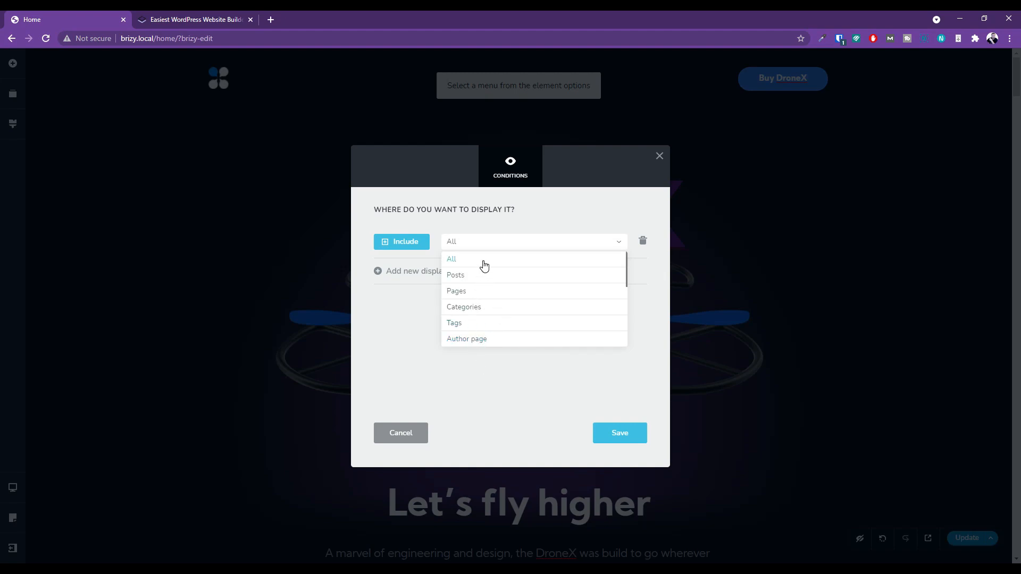
left_click(545, 205)
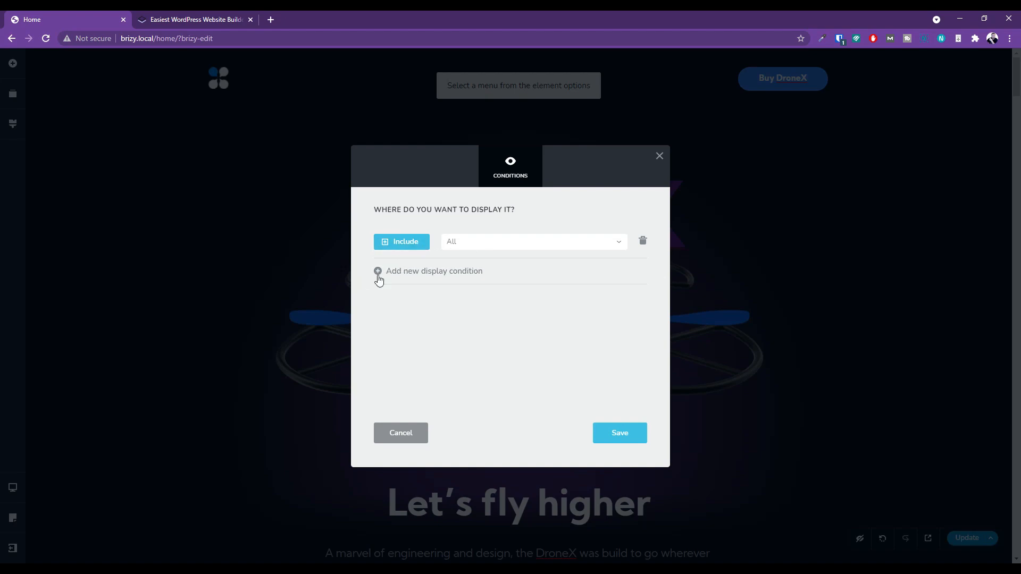
Step: Add a second display condition to the header block that excludes all Posts
left_click(400, 274)
left_click(409, 275)
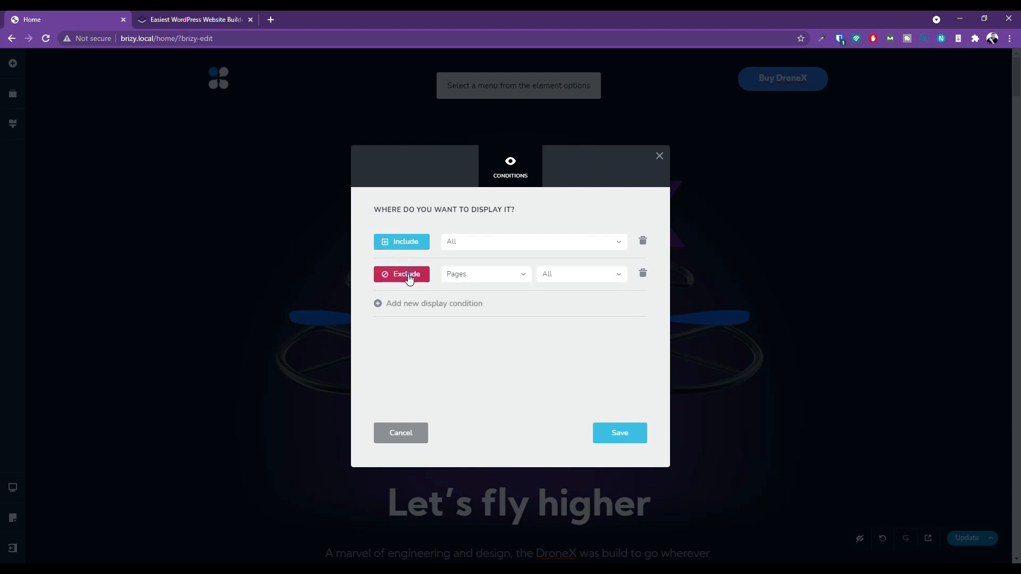
left_click(488, 277)
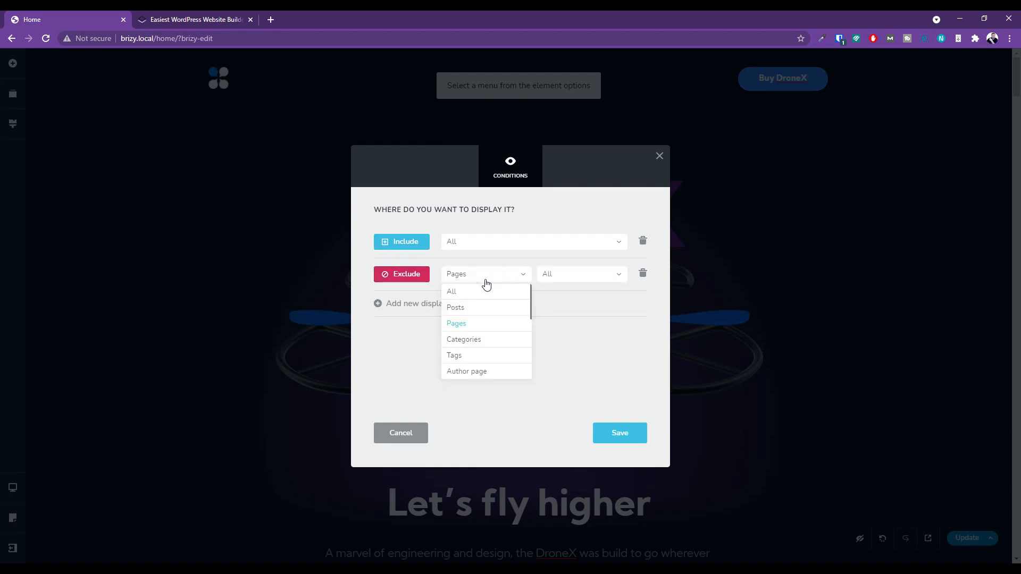
left_click(472, 309)
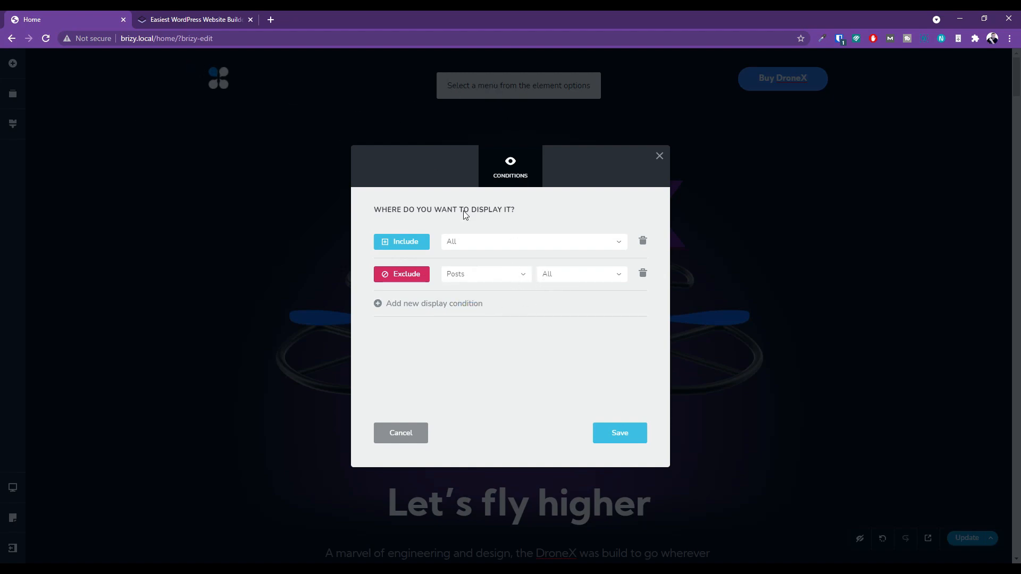
Step: Delete the Exclude condition and close the header's display conditions without saving, leaving Include set to All
left_click(467, 244)
left_click(463, 290)
left_click(643, 274)
left_click(487, 240)
left_click(474, 258)
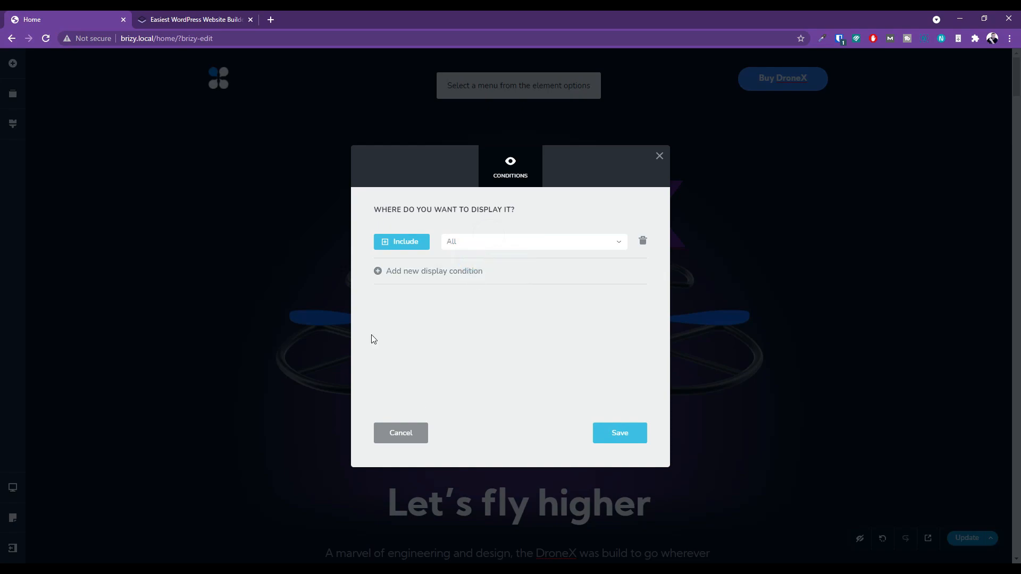
left_click(659, 157)
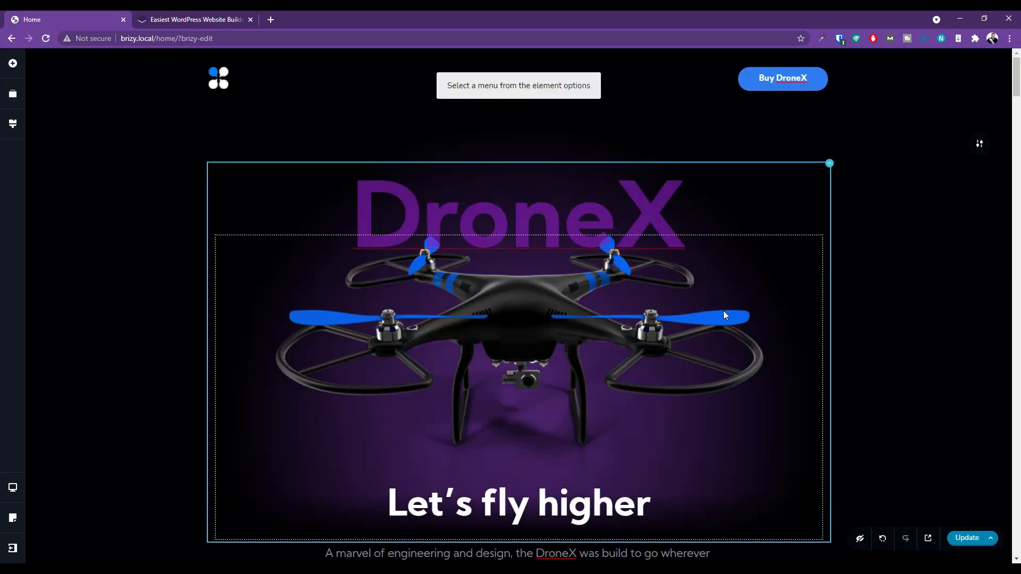
Step: Look through the home page's sections from the DroneX hero down to the "Suggested Accesories" product cards
scroll(723, 314, "down", 2)
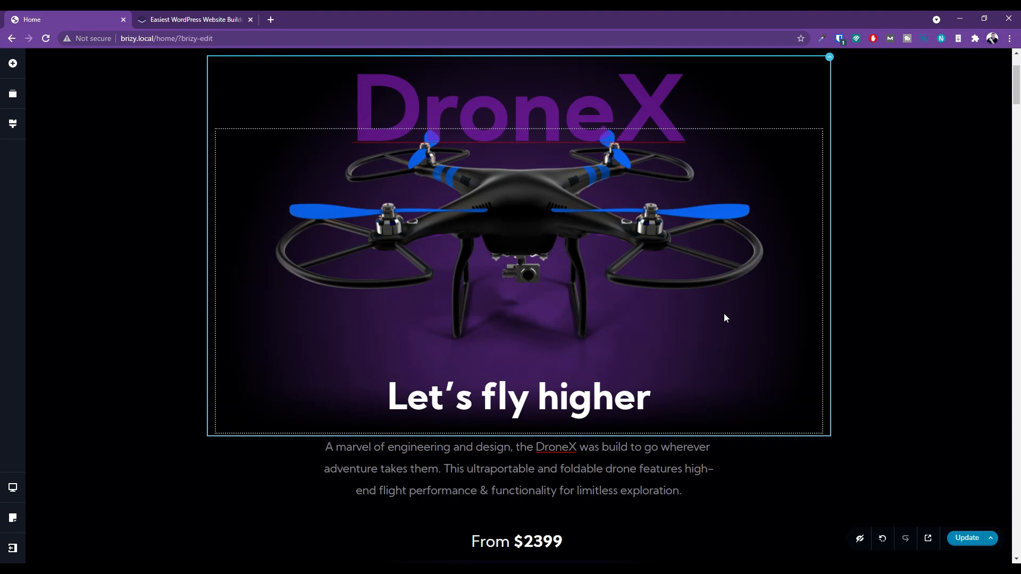
scroll(718, 349, "down", 15)
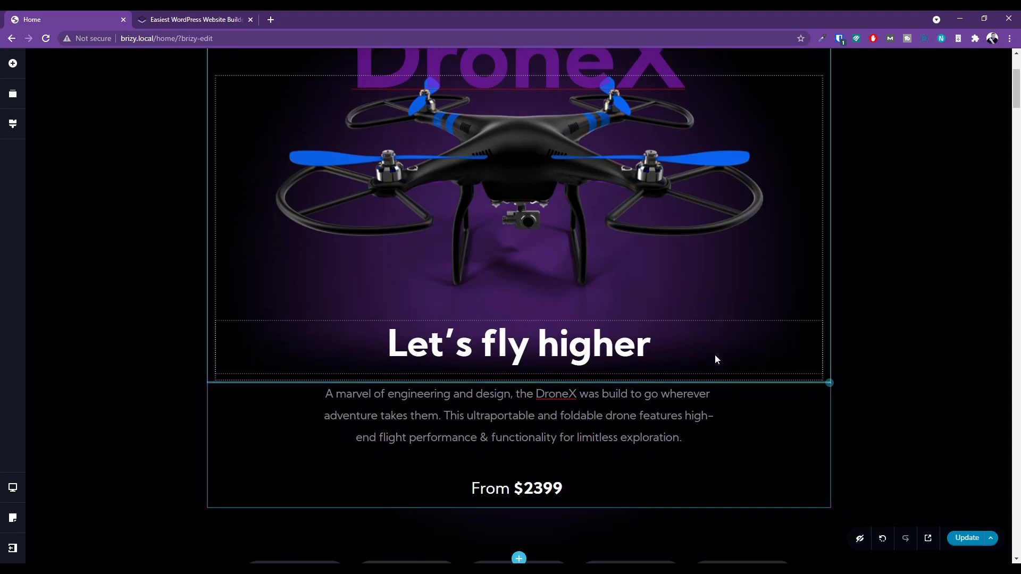
scroll(714, 355, "down", 18)
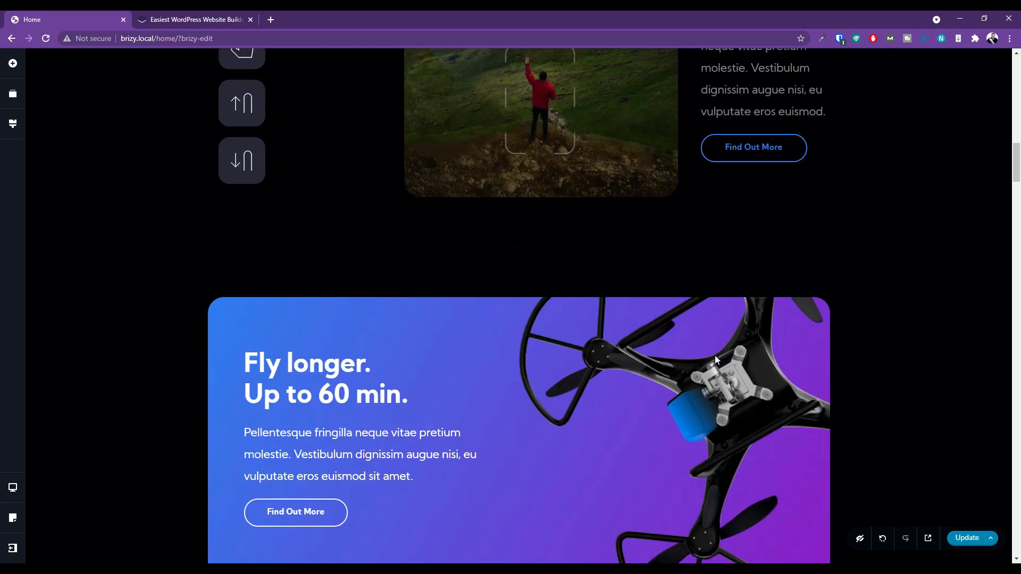
scroll(715, 357, "down", 20)
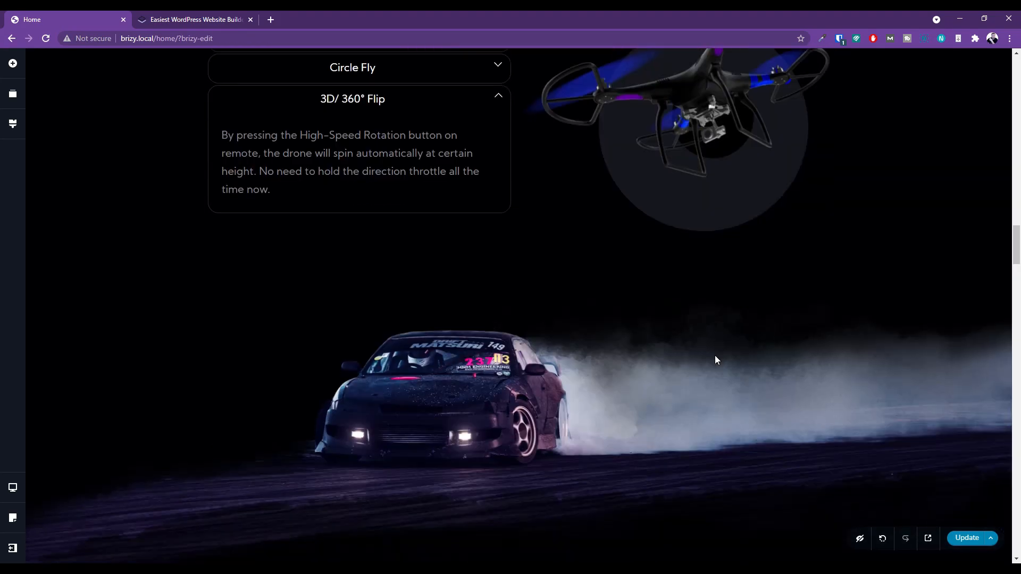
scroll(715, 360, "down", 15)
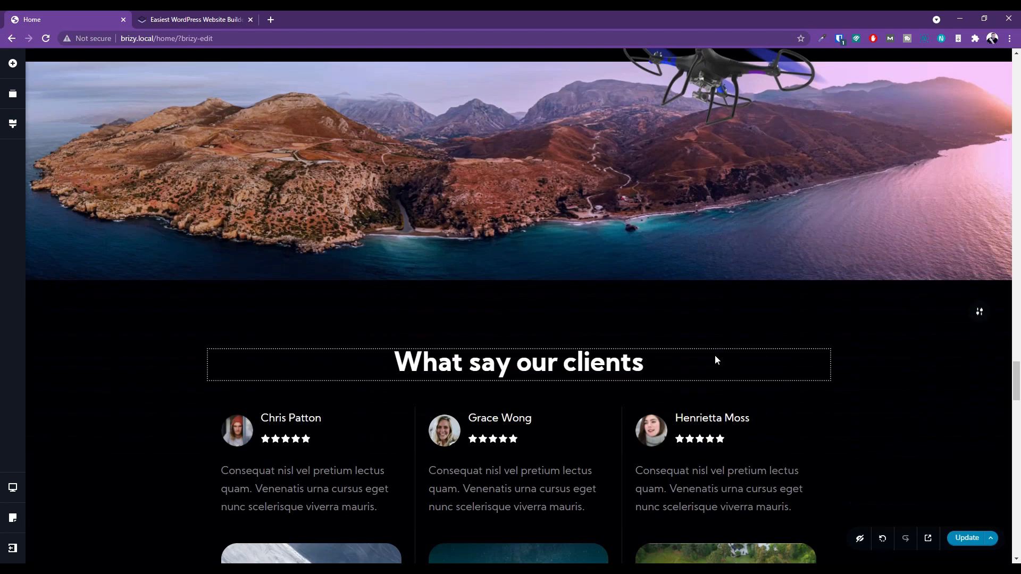
scroll(715, 360, "down", 5)
scroll(714, 356, "down", 2)
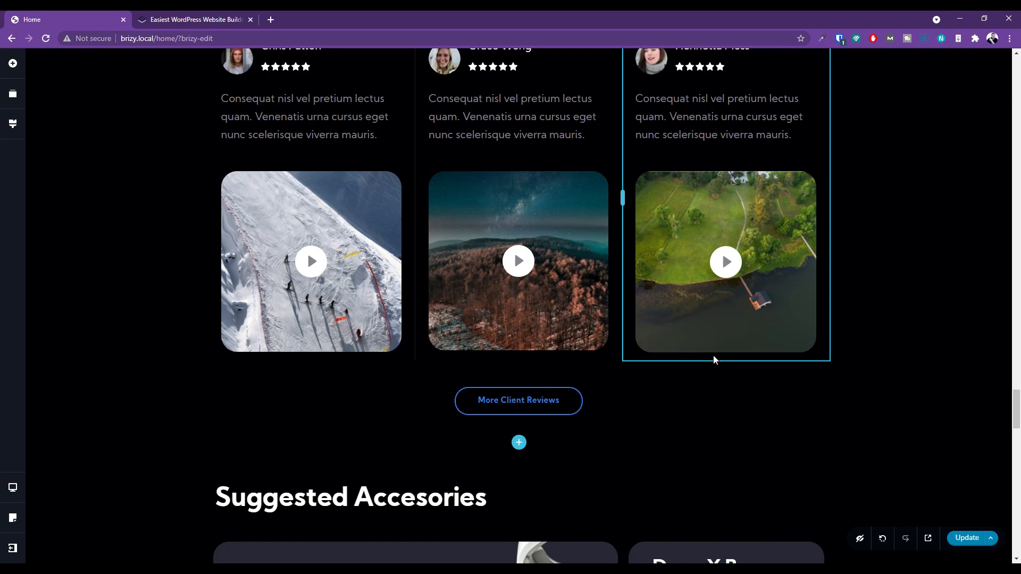
scroll(714, 360, "down", 2)
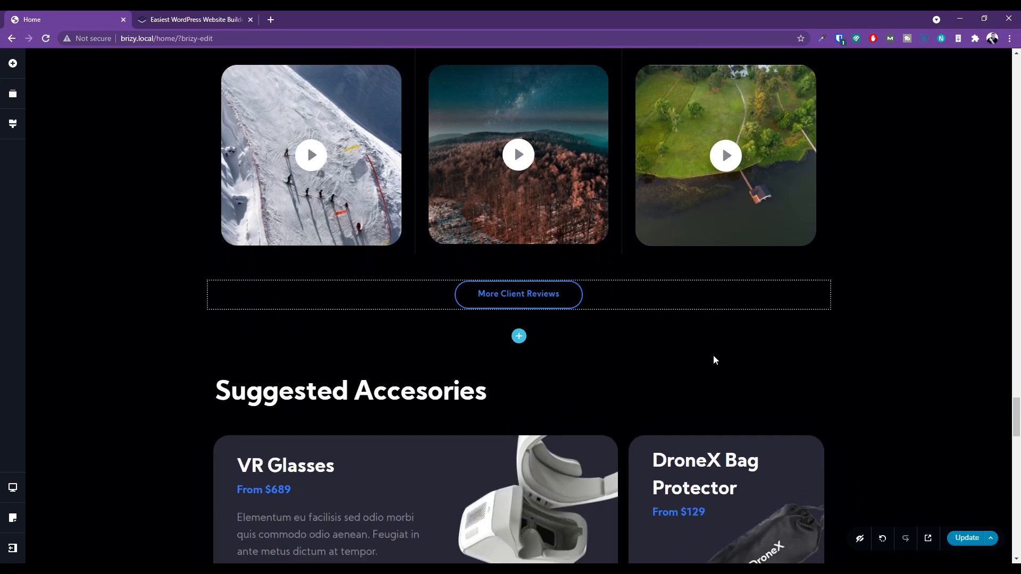
scroll(713, 355, "down", 4)
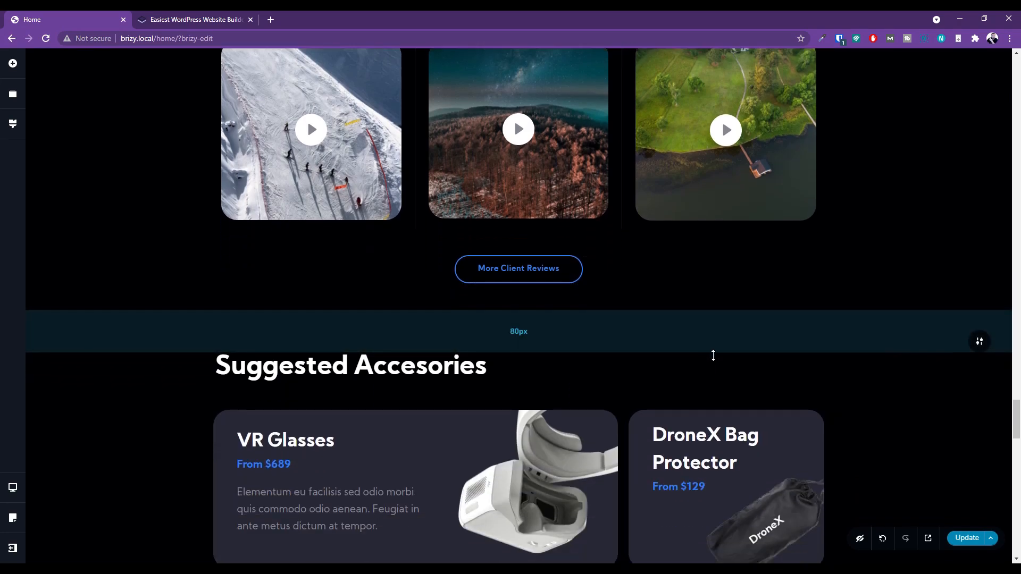
scroll(713, 355, "down", 3)
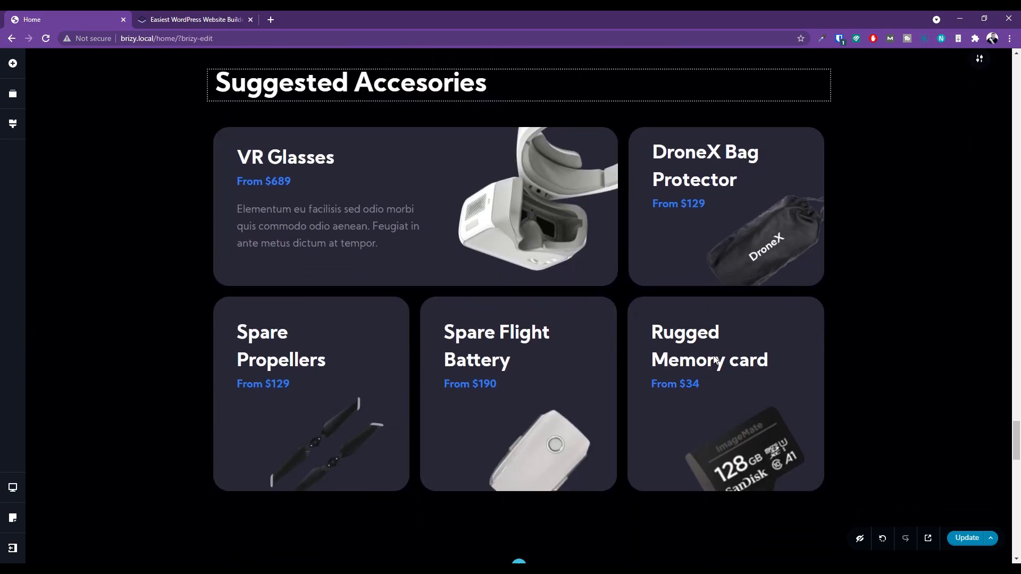